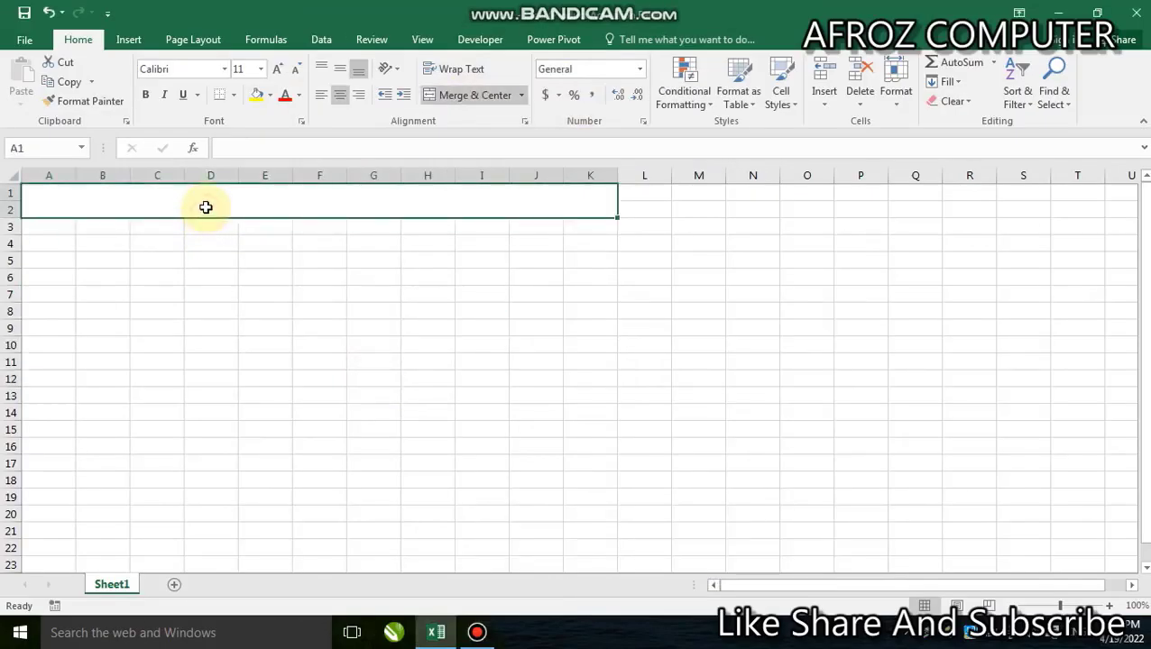
# Enter 'ABC COMPUTER PART' in merged A1:K2 and make it 24 pt bold red
pyautogui.write('a')
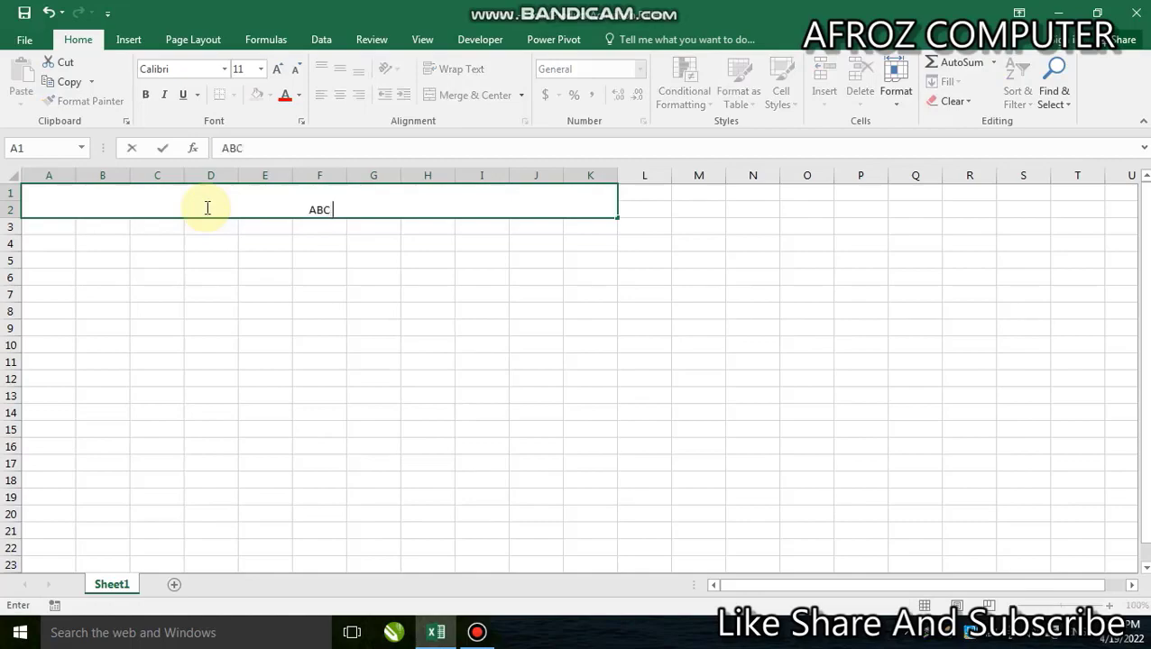
pyautogui.write(' COMP')
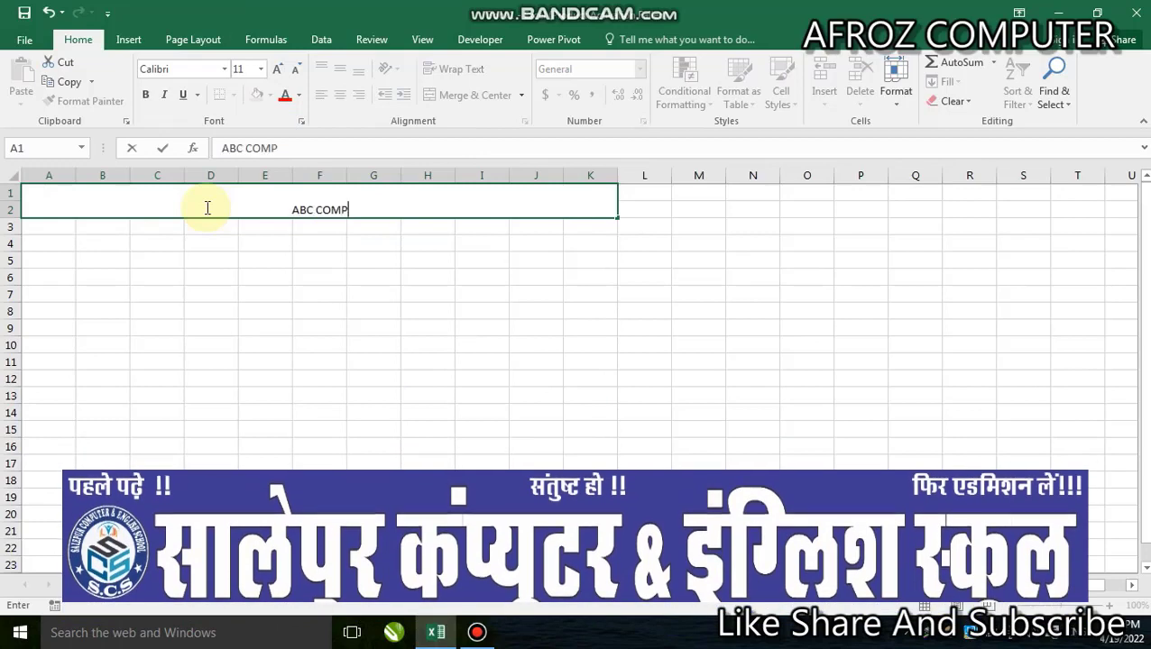
pyautogui.write('UTER')
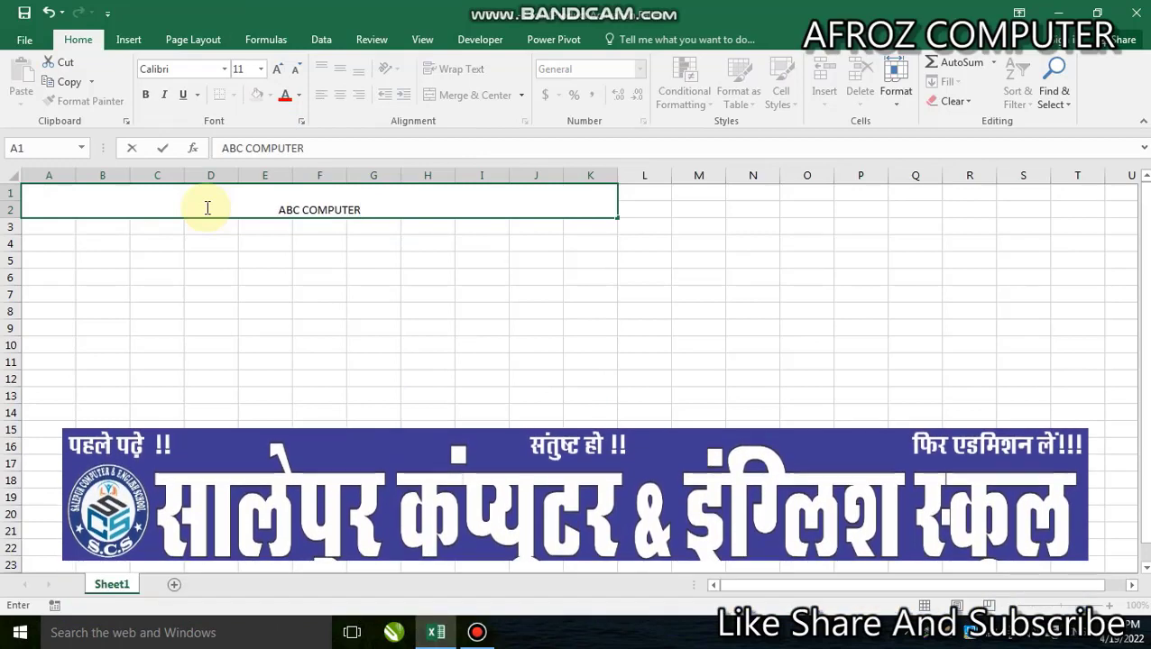
pyautogui.write(' PART')
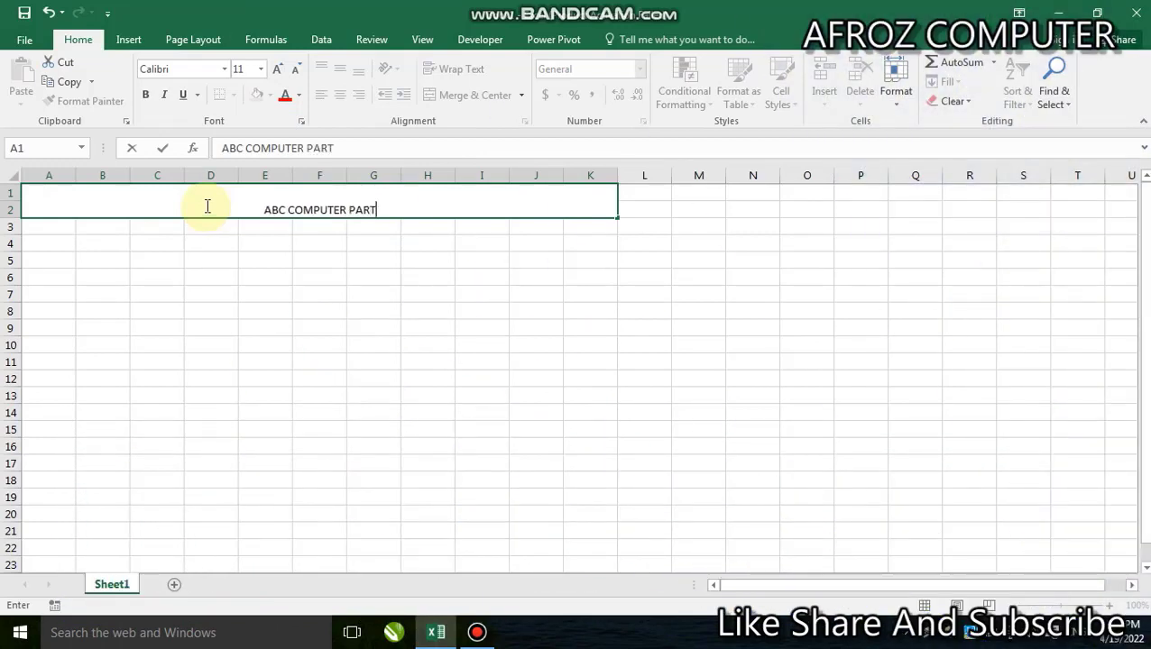
pyautogui.hotkey('ctrl', 'Return')
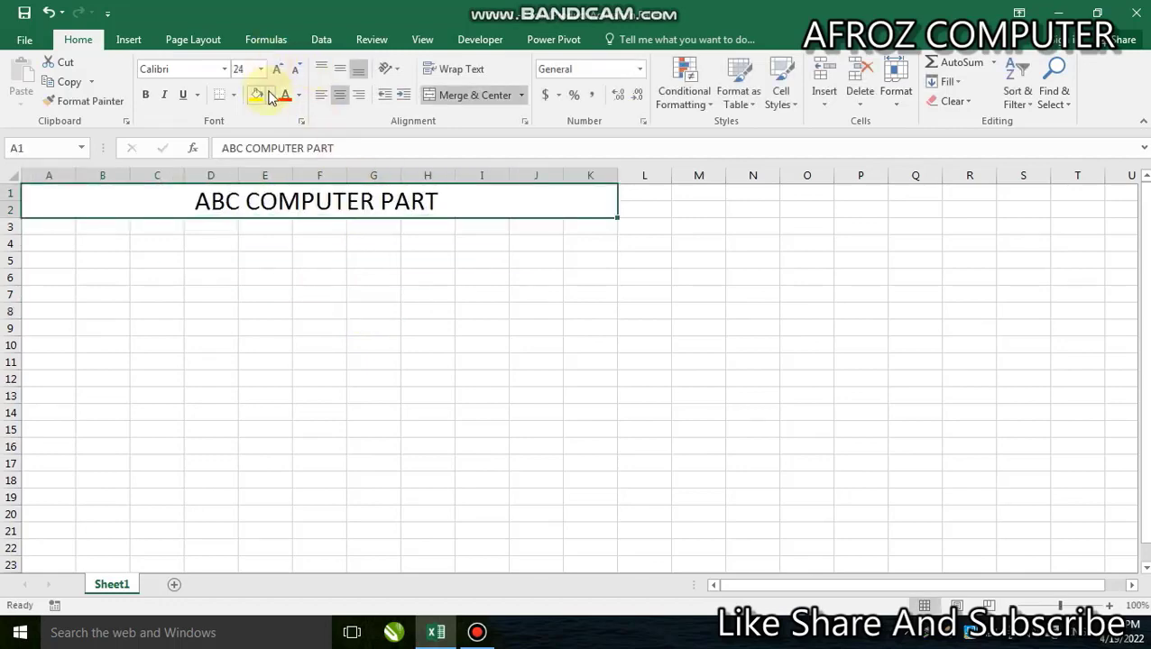
pyautogui.click(282, 95)
pyautogui.click(311, 361)
pyautogui.click(303, 201)
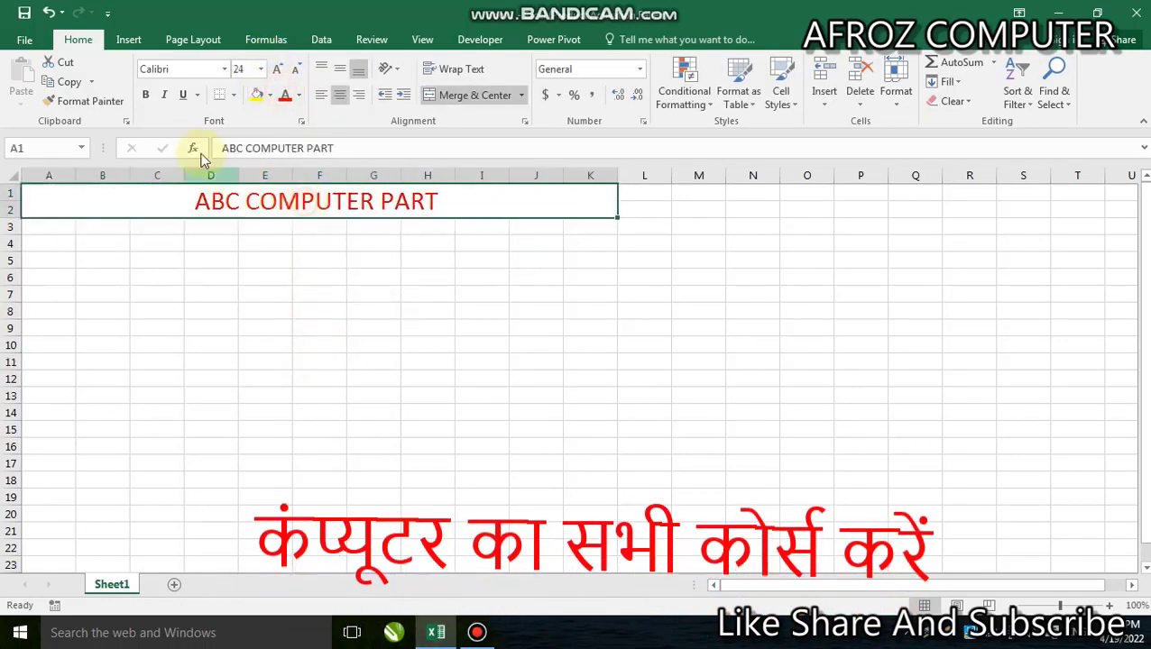
pyautogui.click(145, 94)
pyautogui.click(282, 356)
# Enter the label NAME in cell A3
pyautogui.click(60, 225)
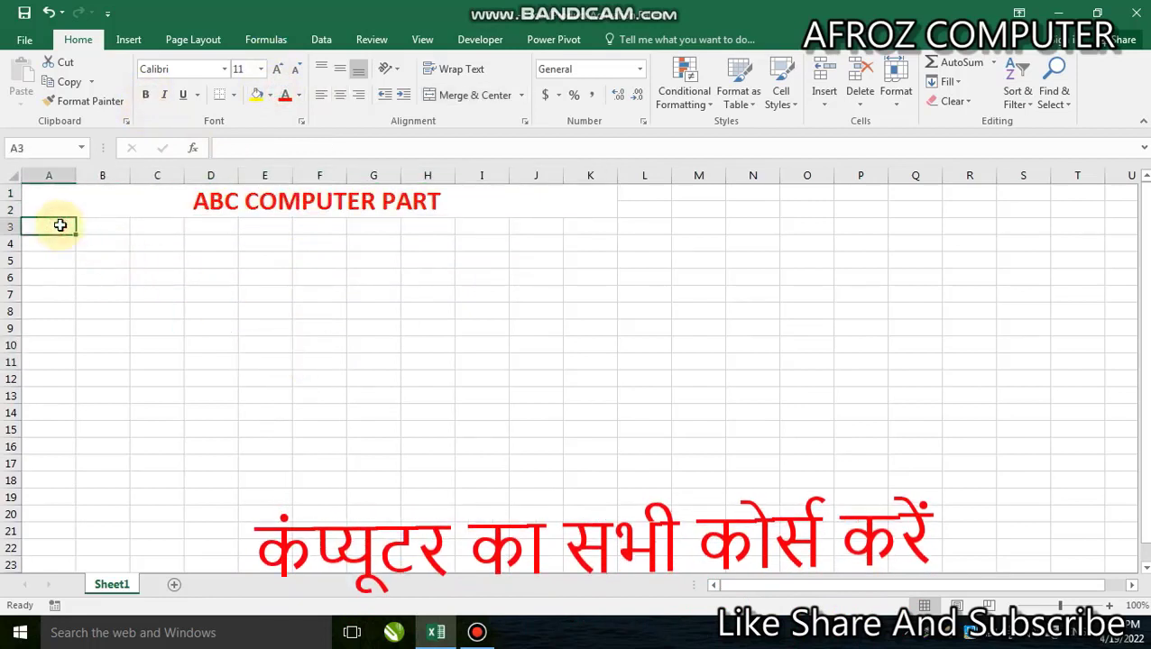
pyautogui.doubleClick(60, 225)
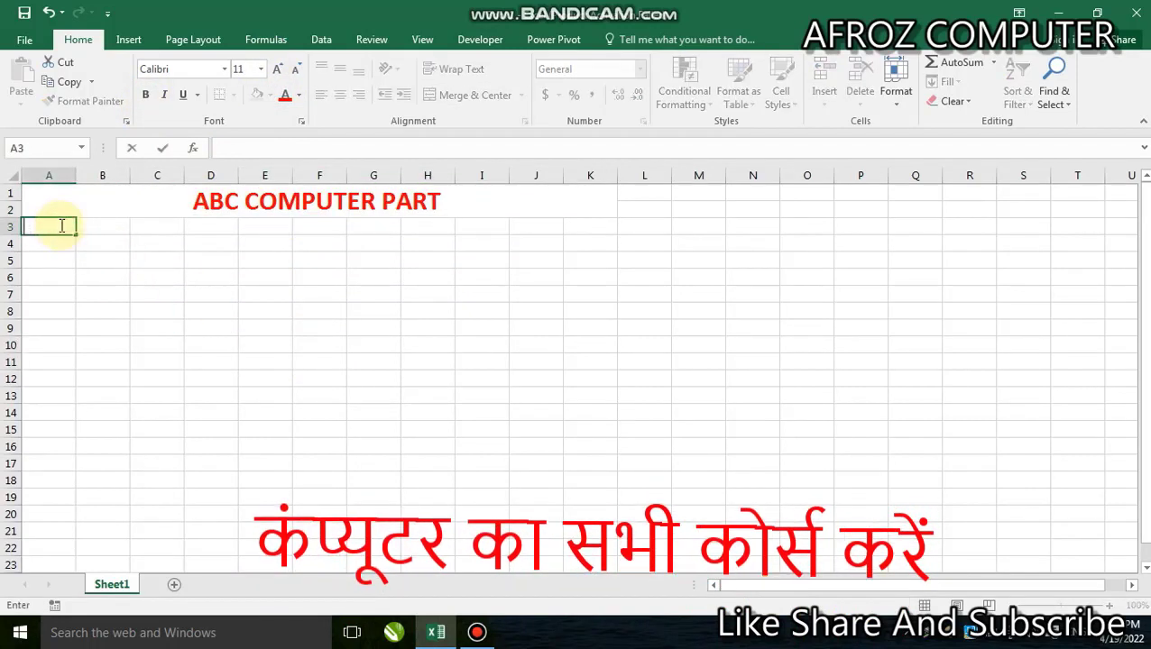
pyautogui.write('NAME')
pyautogui.press('Tab')
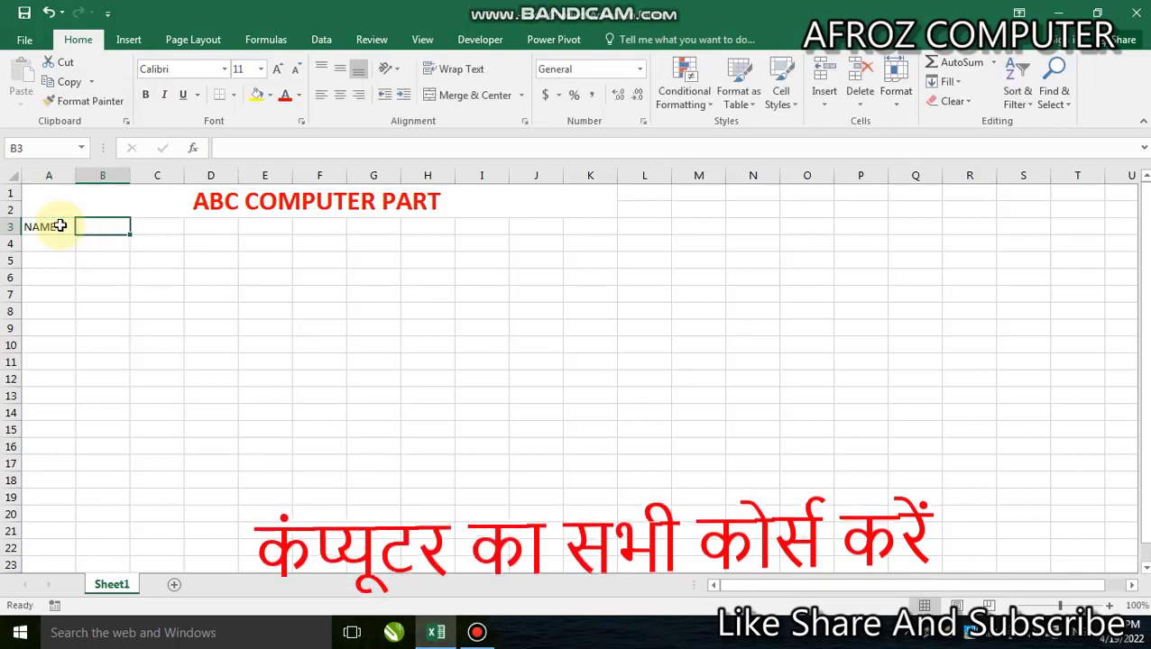
# Fill row 6 with headers S.NO, PARTICULAR, QUT, RATE and AMOUNT across A6:E6
pyautogui.click(60, 225)
pyautogui.write('ADD:-')
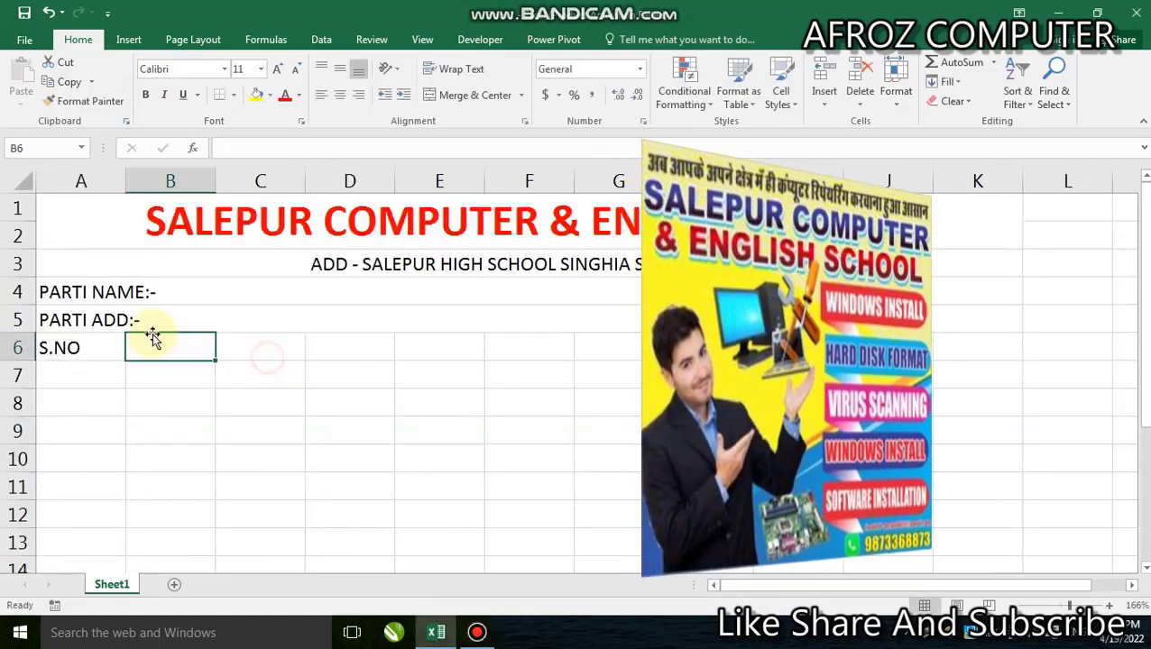
pyautogui.write('PARTICULAR')
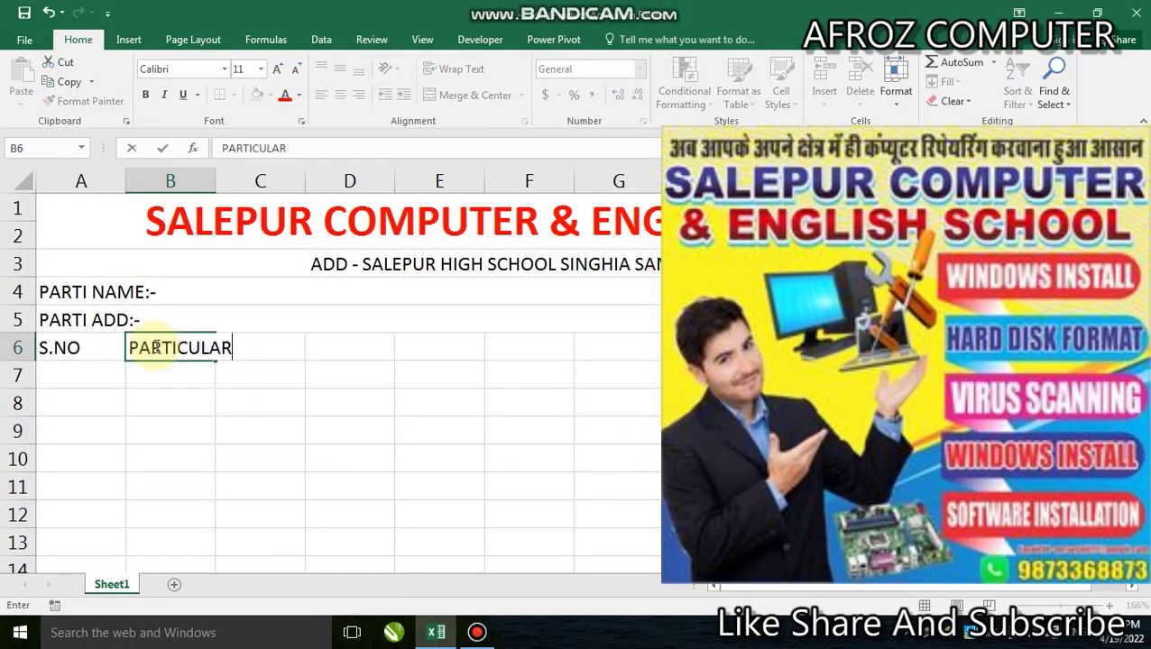
pyautogui.press('Tab')
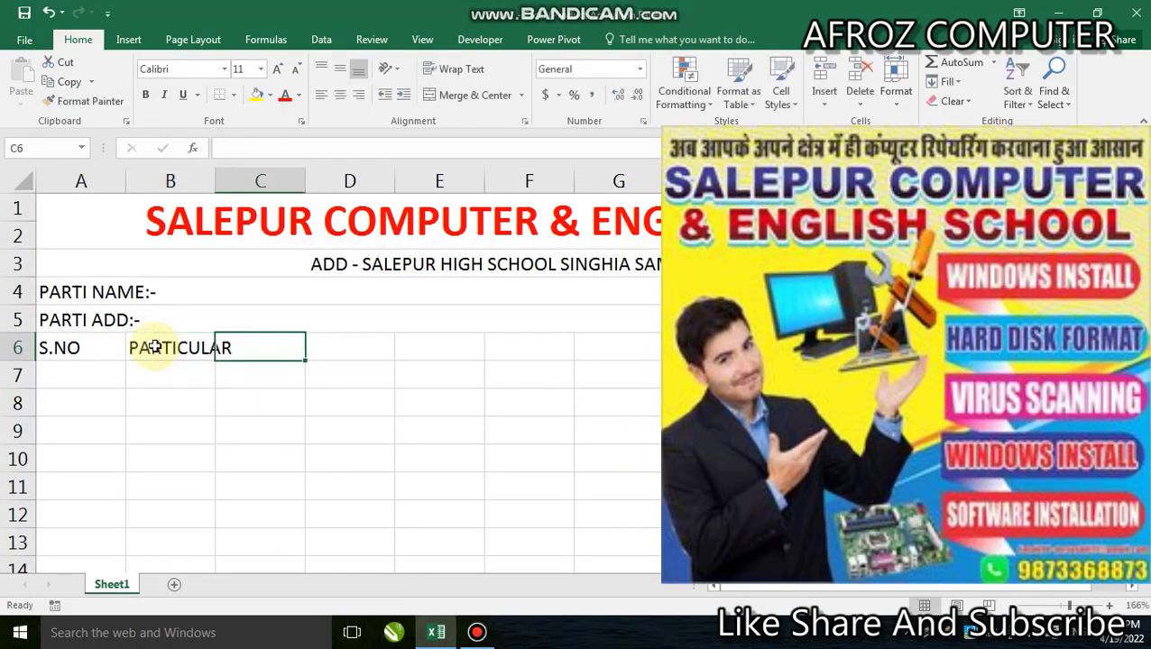
pyautogui.write('QUT')
pyautogui.press('Tab')
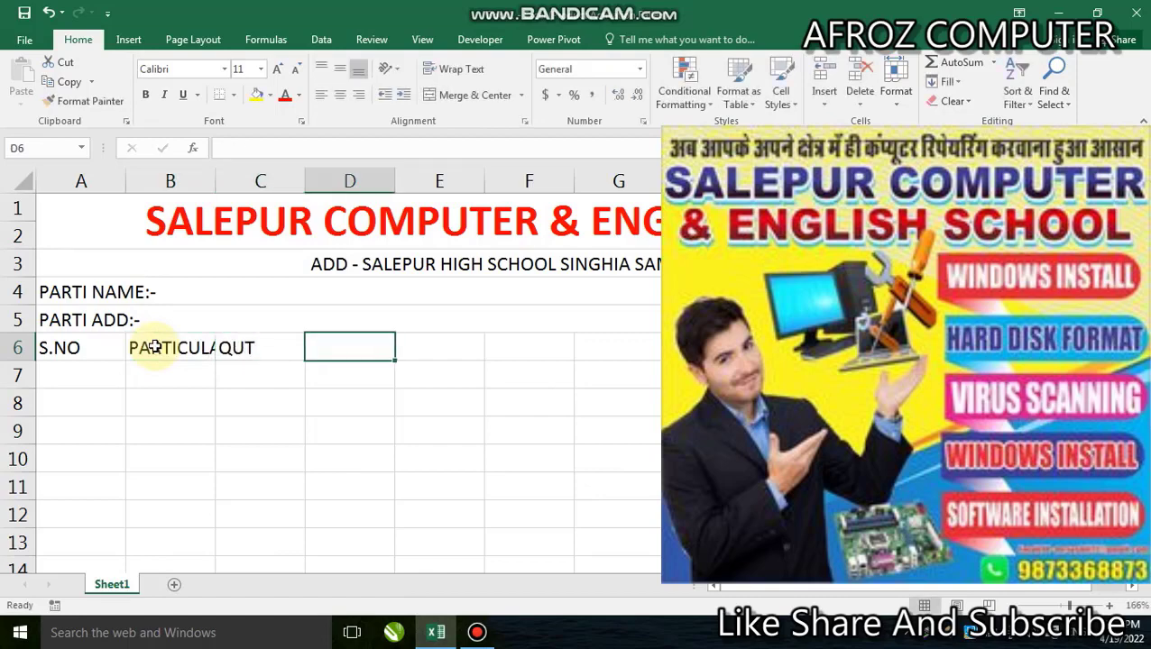
pyautogui.write('RATE')
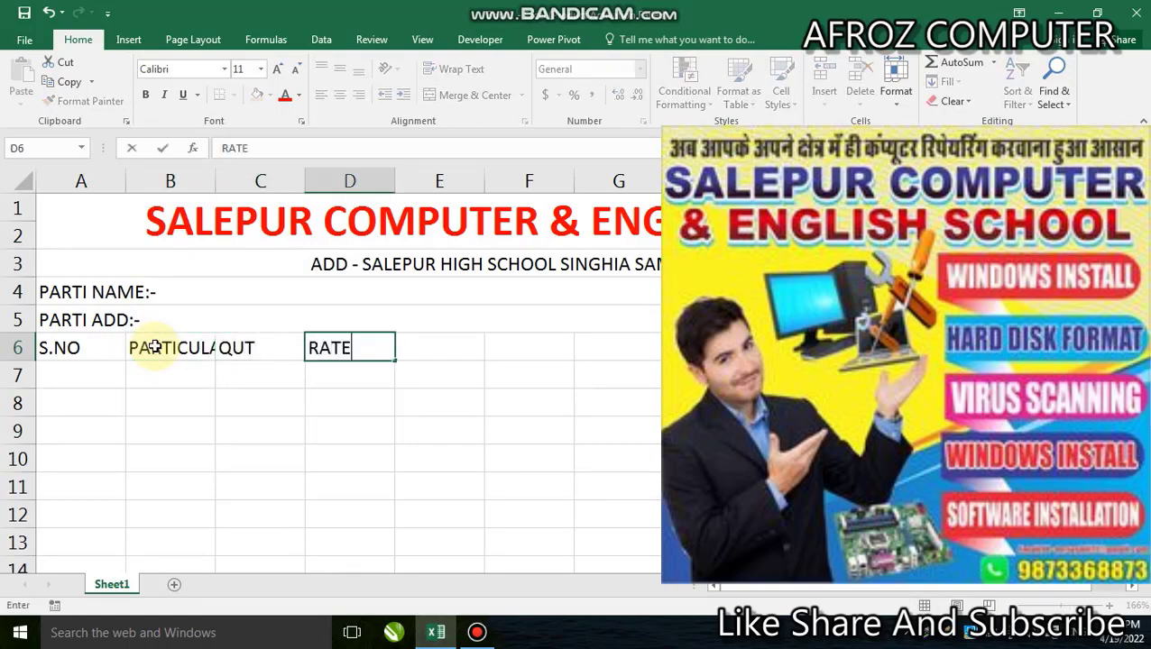
pyautogui.press('Tab')
pyautogui.write('AM')
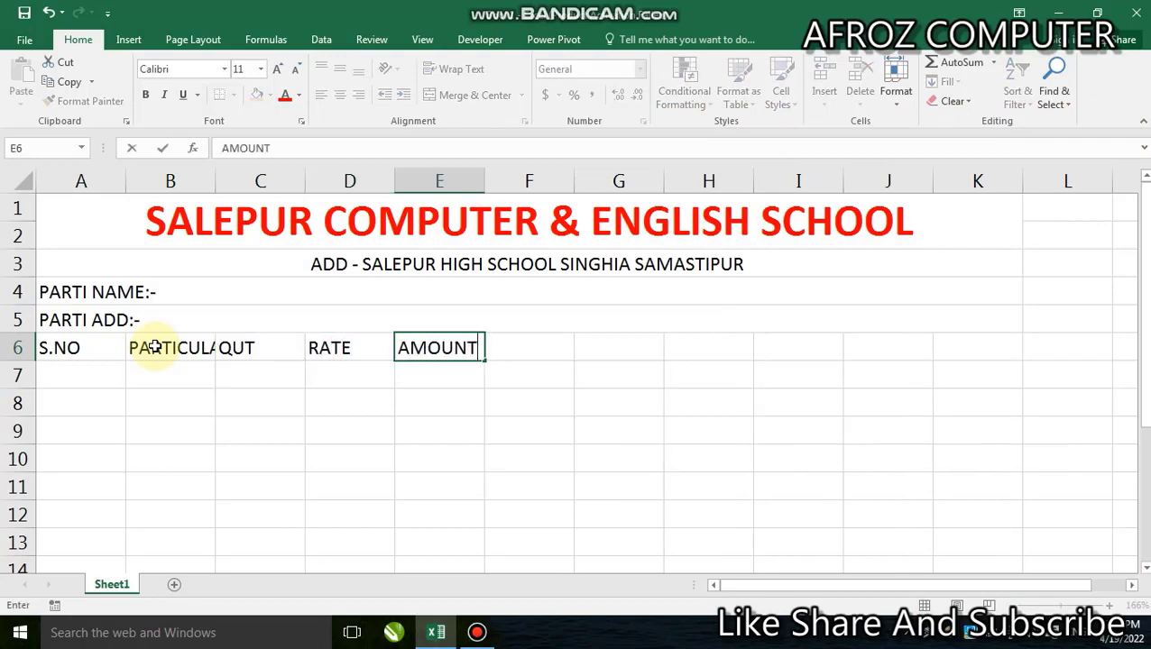
# Widen column B to fit PARTICULAR and enter serial number 1 in A7
pyautogui.moveTo(214, 177); pyautogui.dragTo(242, 178)
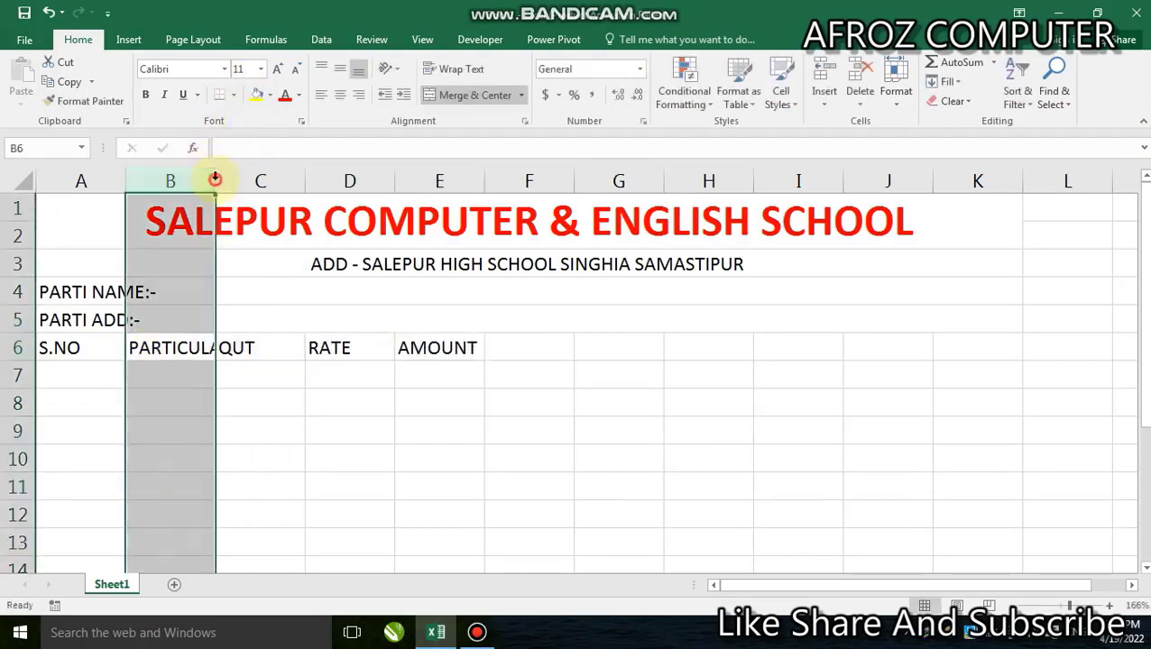
pyautogui.click(301, 437)
pyautogui.click(50, 369)
pyautogui.write('1')
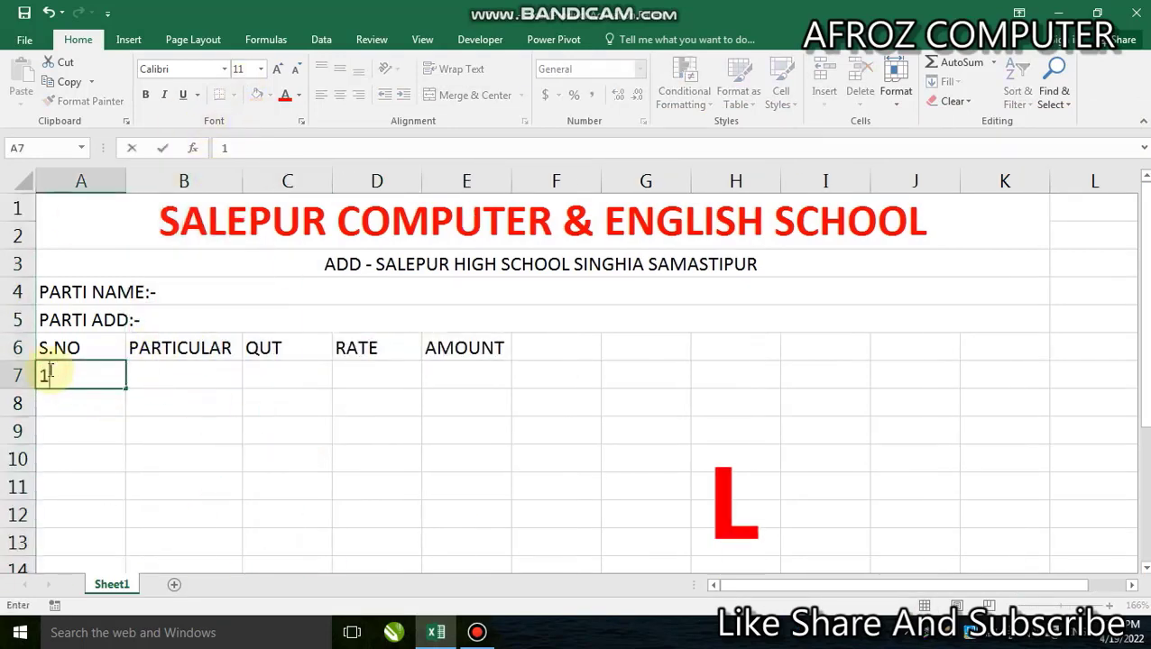
# Step through cells B7 to E7 and adjust the sheet zoom
pyautogui.click(169, 382)
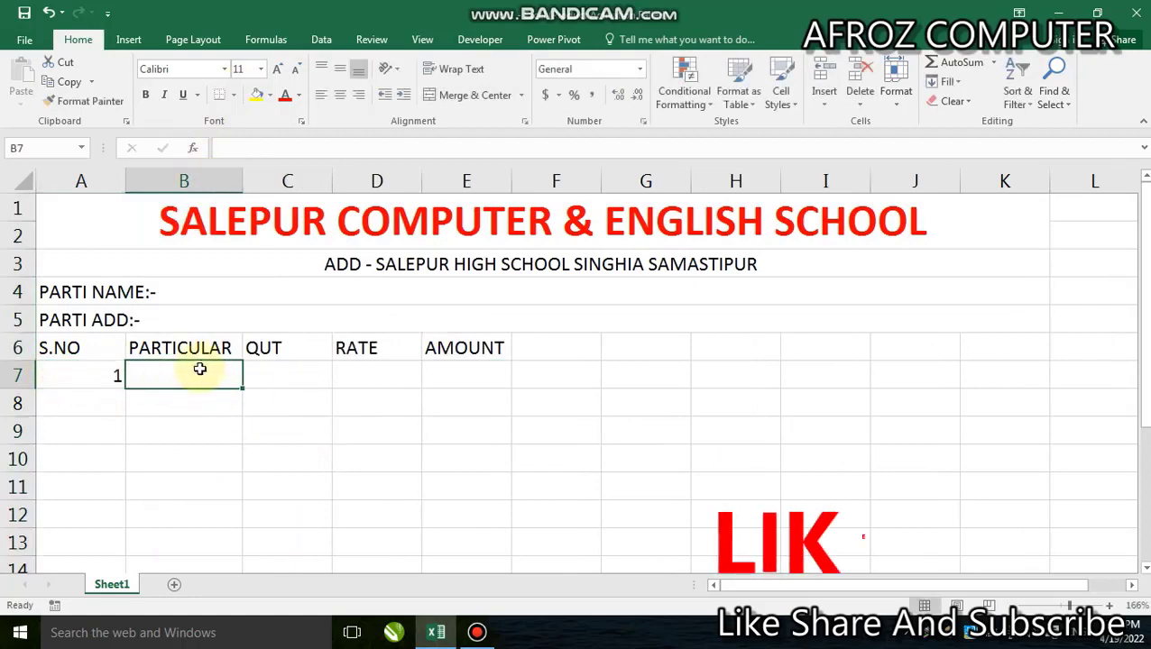
pyautogui.click(275, 372)
pyautogui.click(378, 375)
pyautogui.click(465, 375)
pyautogui.scroll(-1, 493, 377)
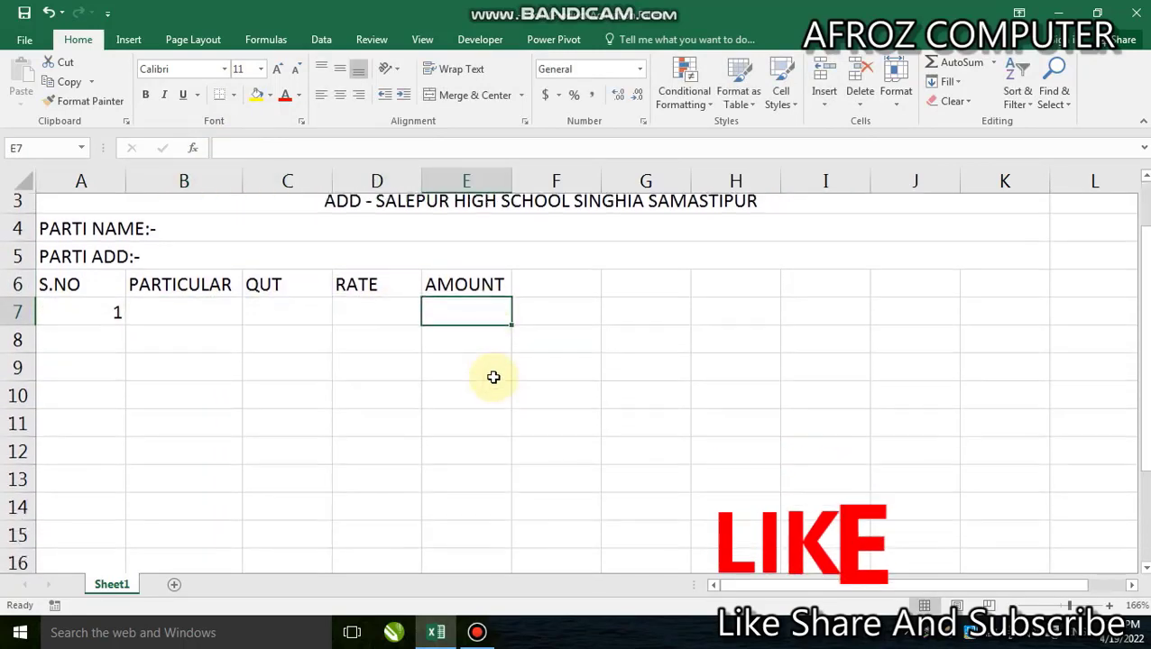
pyautogui.scroll(-1, 493, 377)
pyautogui.scroll(3, 789, 359)
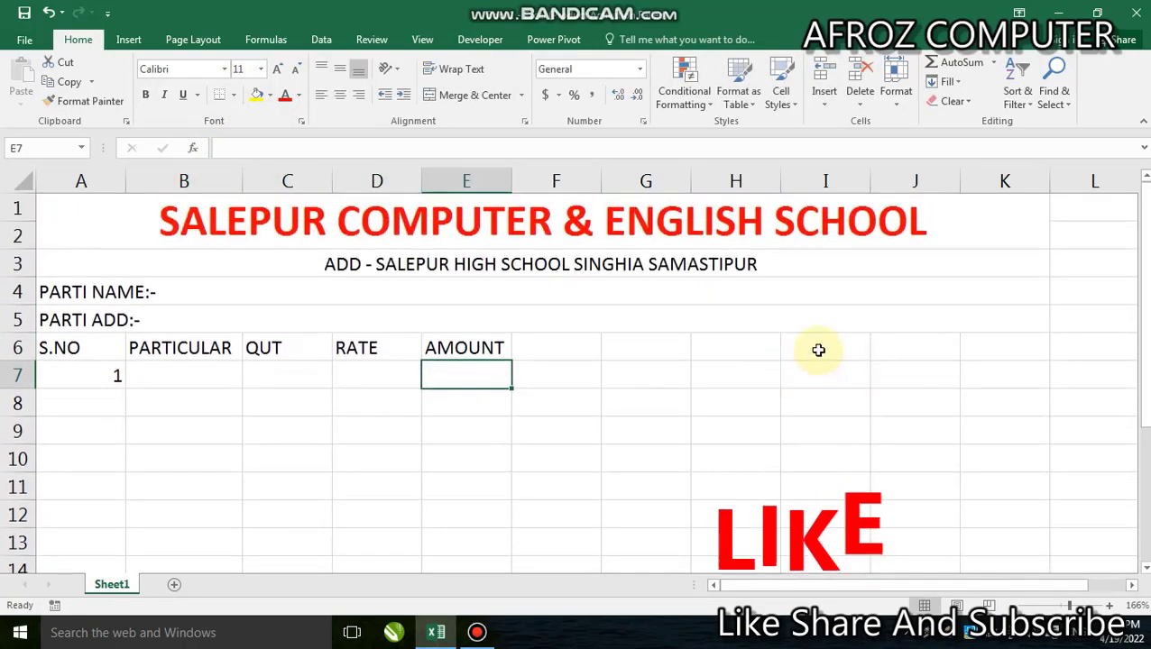
pyautogui.moveTo(815, 352); pyautogui.dragTo(821, 346)
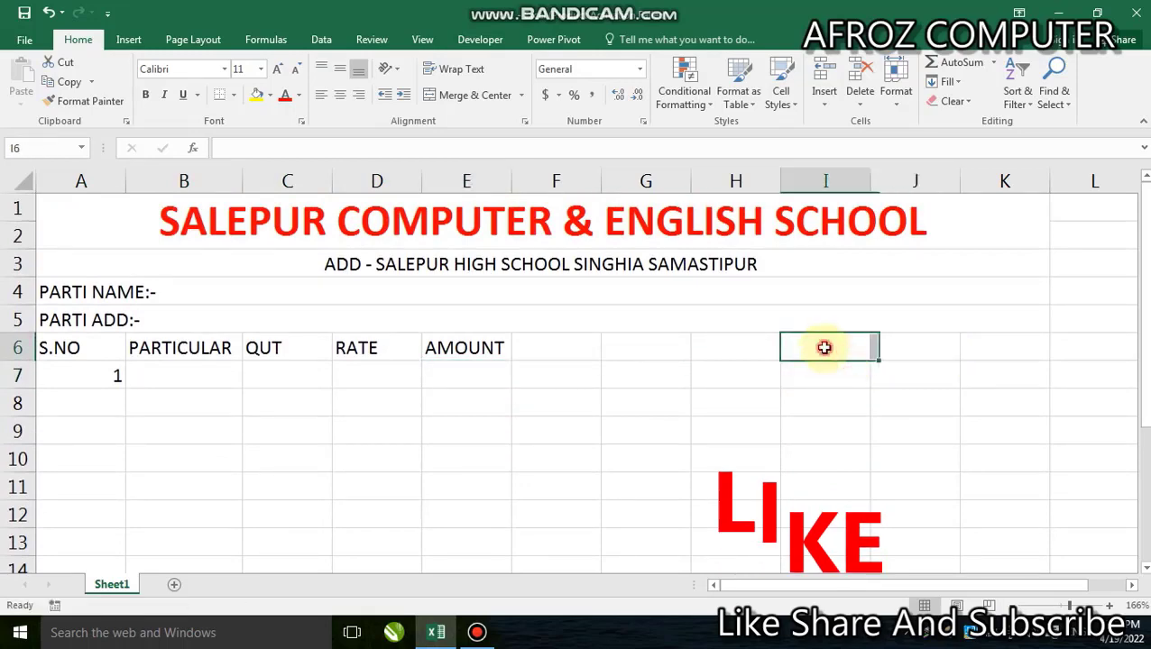
pyautogui.moveTo(1033, 606); pyautogui.dragTo(1065, 606)
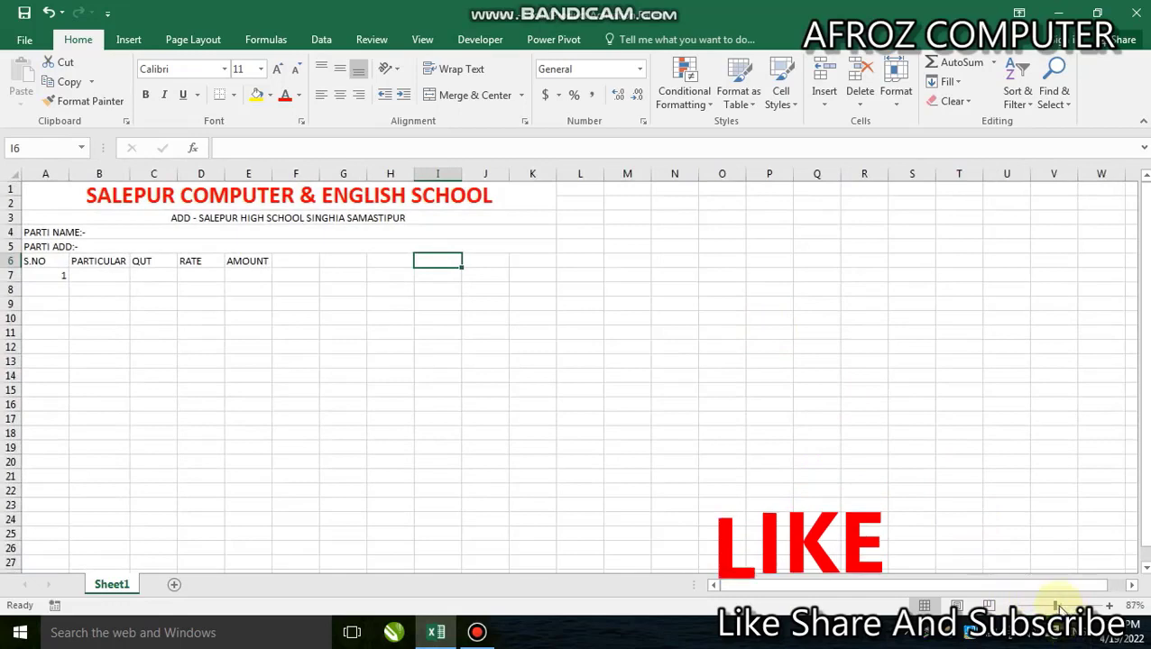
pyautogui.click(1057, 606)
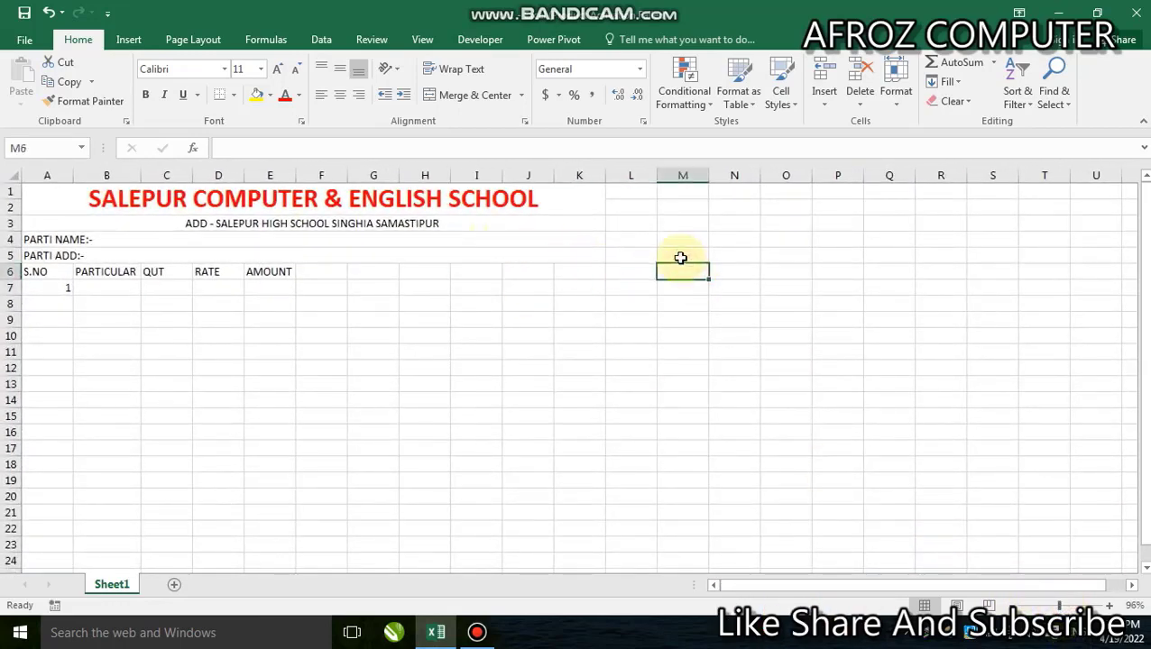
# Label the price list headers ITEM and RATE in M6:N6
pyautogui.write('RATE')
pyautogui.press('Tab')
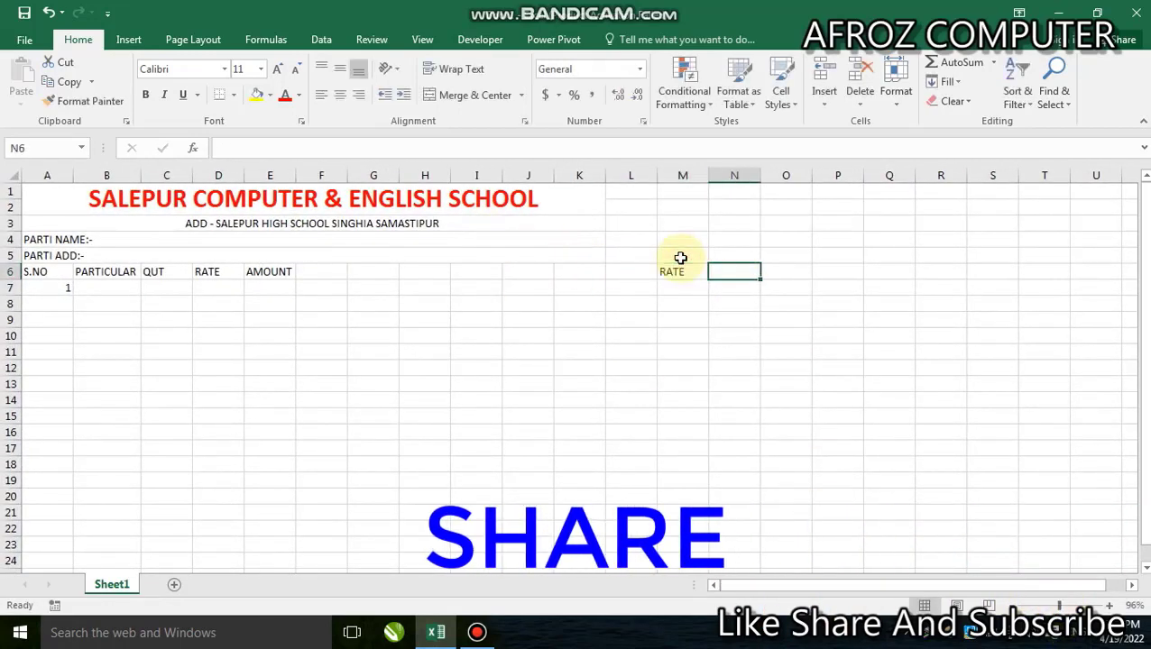
pyautogui.press('Left')
pyautogui.write('ITEM')
pyautogui.press('Tab')
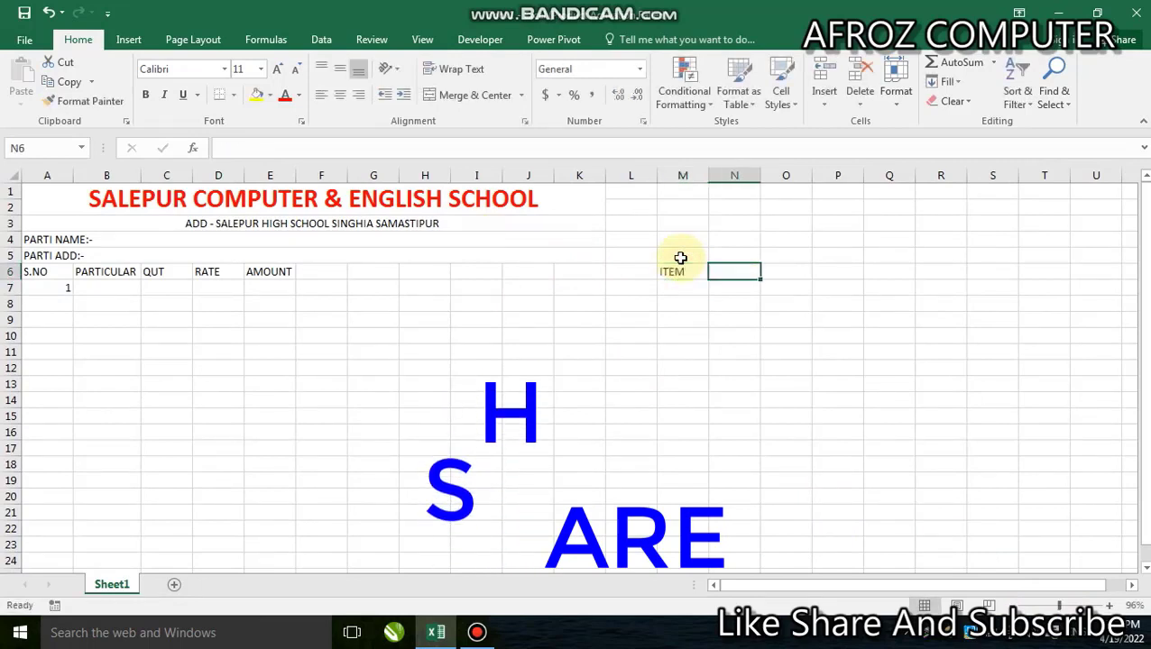
pyautogui.write('RATE')
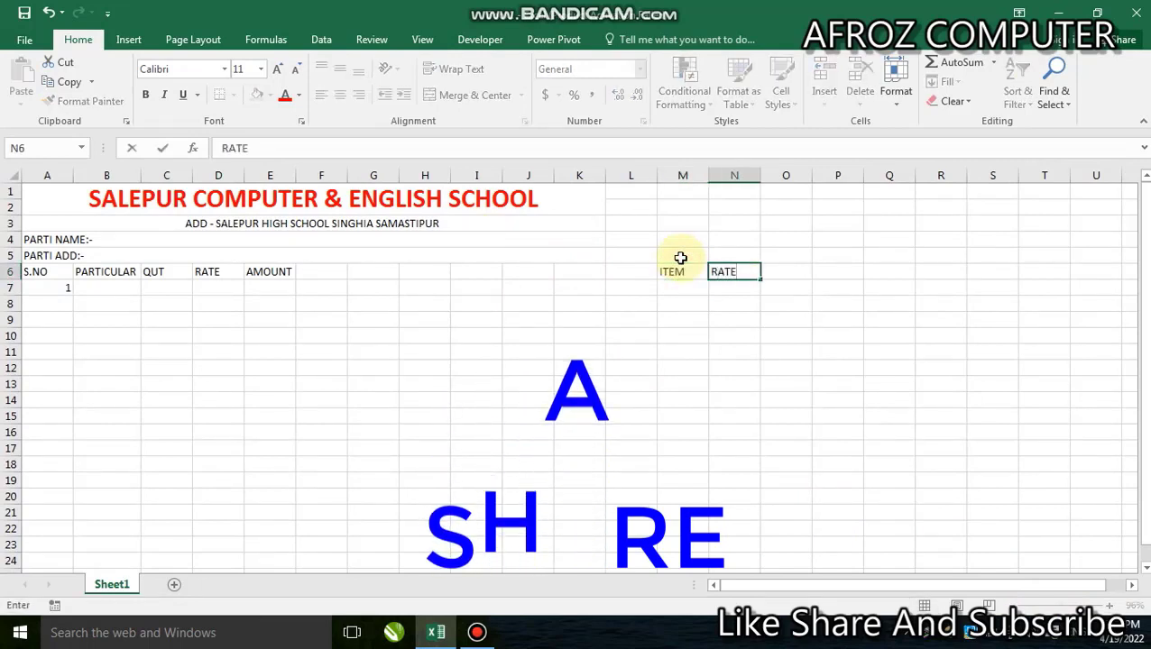
pyautogui.press('Return')
# Add COMPUTER with rate 12000, then LEPTOP and PRINTER to the item list
pyautogui.write('COMPUTER')
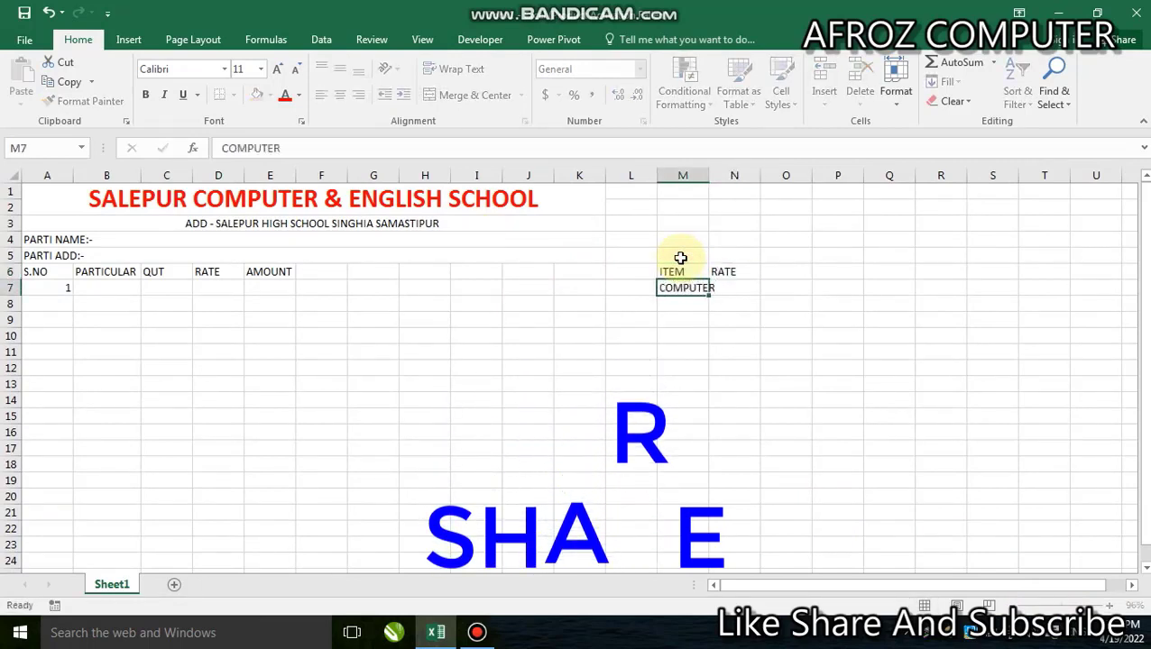
pyautogui.press('Tab')
pyautogui.write('12000')
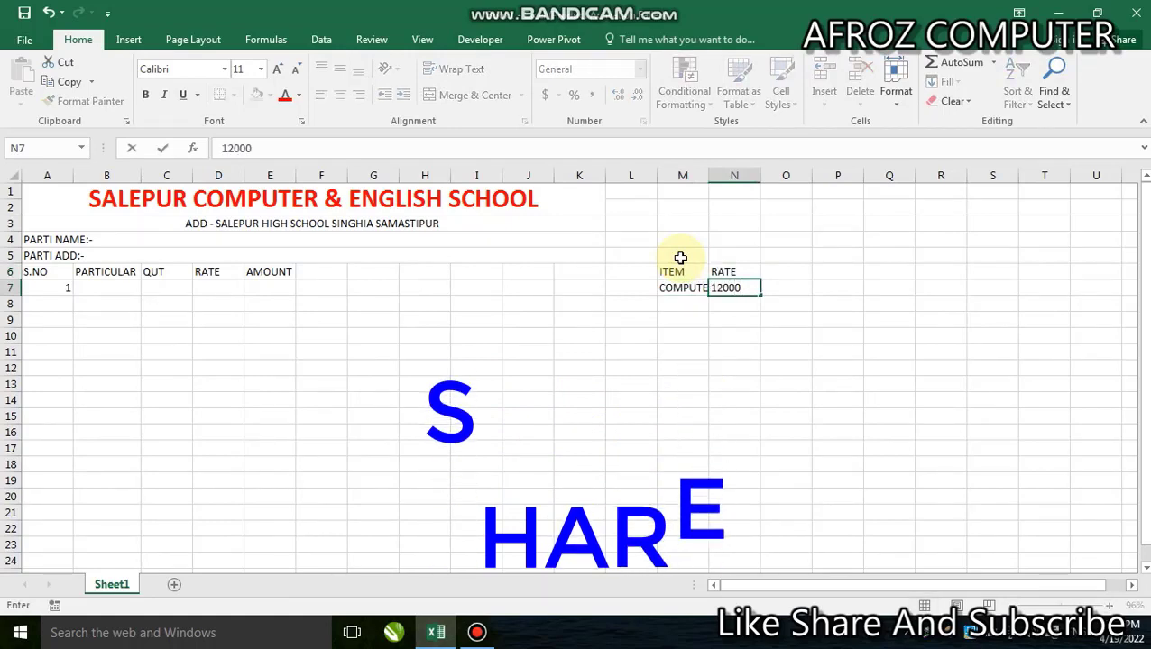
pyautogui.press('Return')
pyautogui.write('LEPTOP')
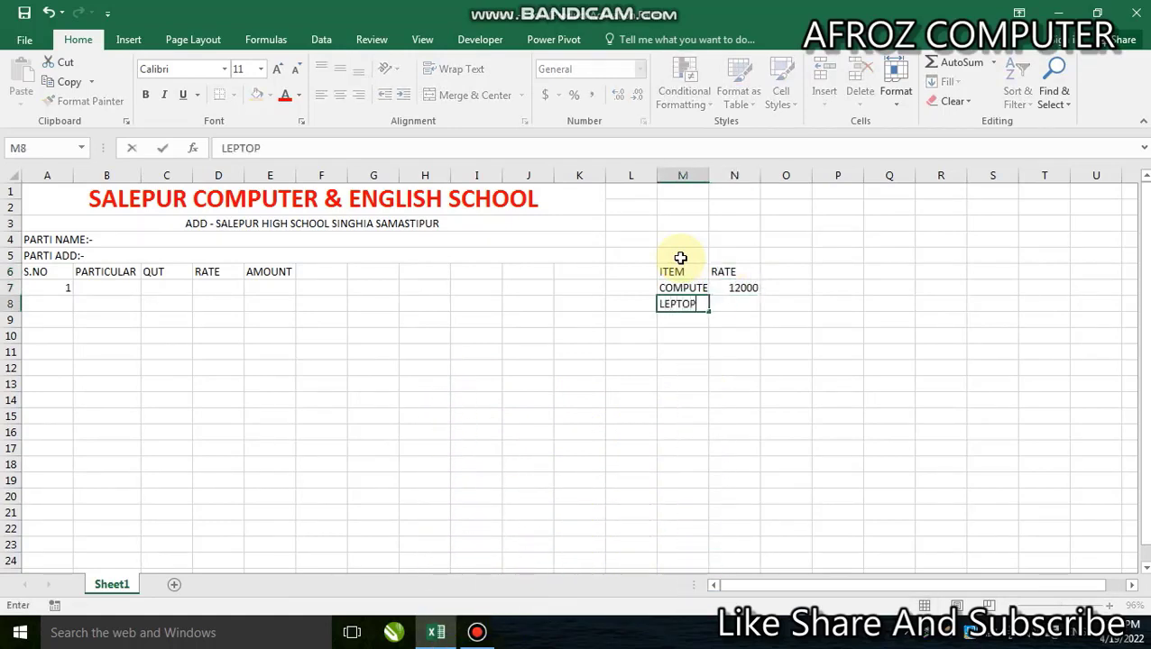
pyautogui.press('Return')
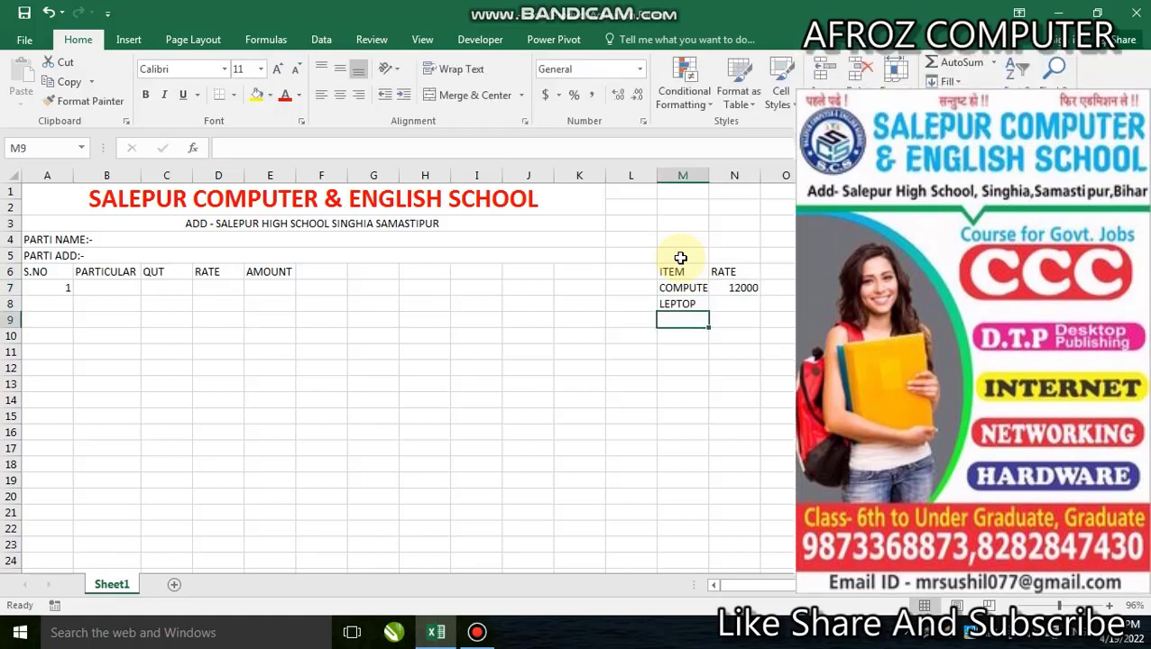
pyautogui.write('CKE')
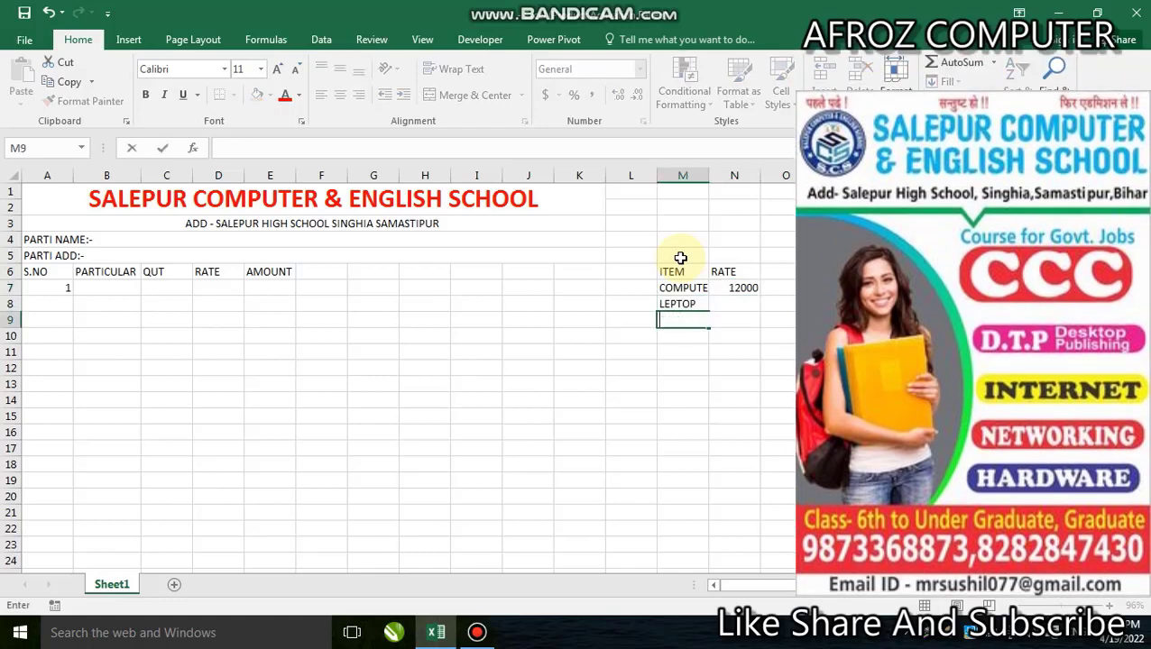
pyautogui.write('PRINTER')
pyautogui.press('Tab')
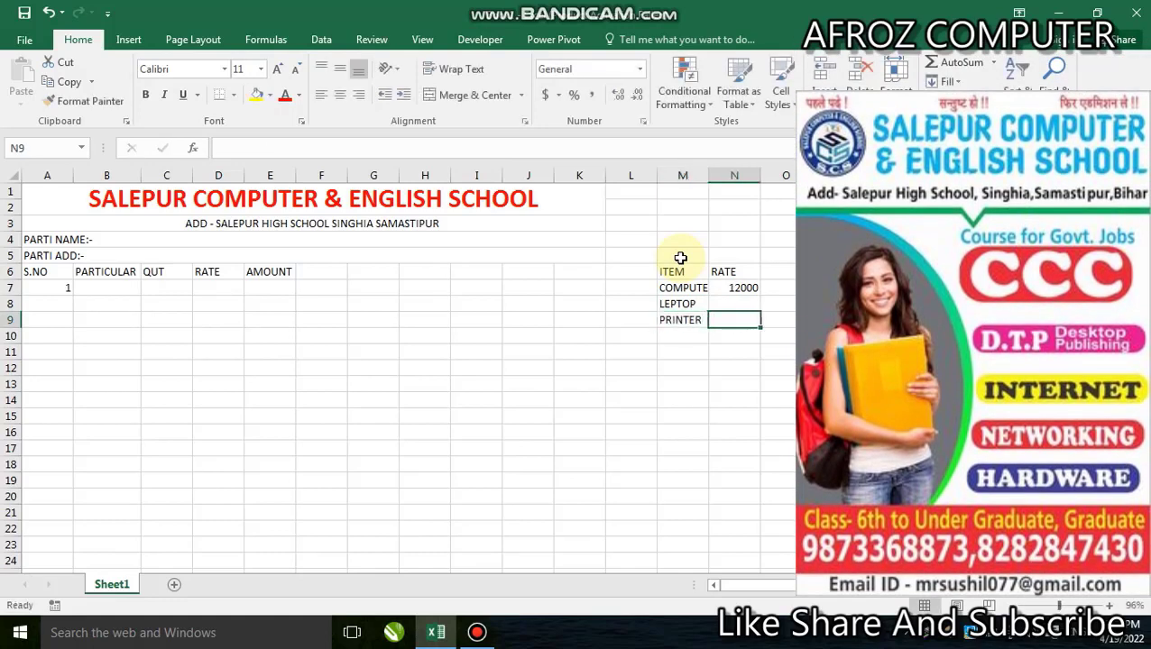
# Add MOUSE, MONITER, SSD, RAM and CPU to the item list
pyautogui.write('MOUSE')
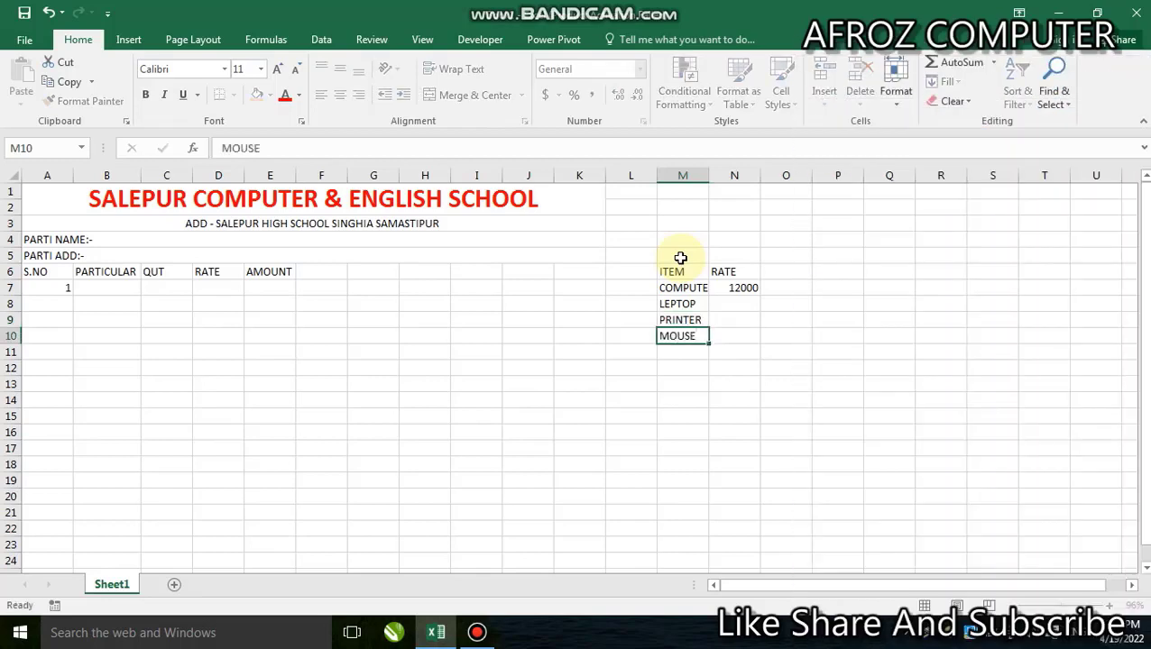
pyautogui.press('Return')
pyautogui.write('MONITER')
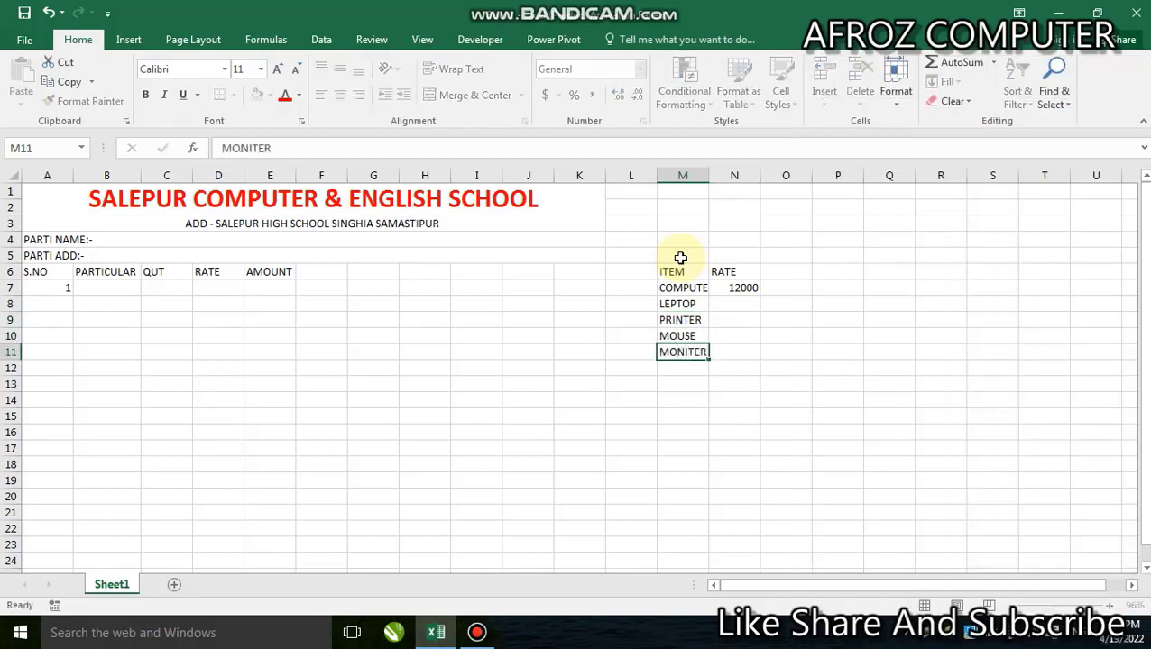
pyautogui.press('Tab')
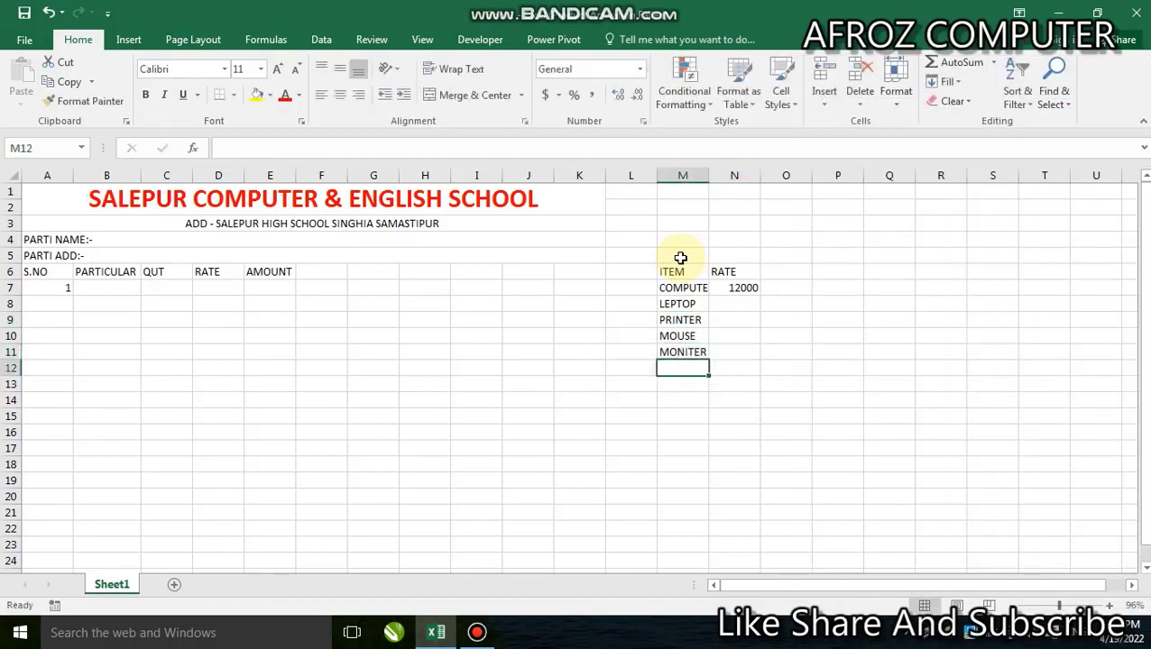
pyautogui.write('SSD')
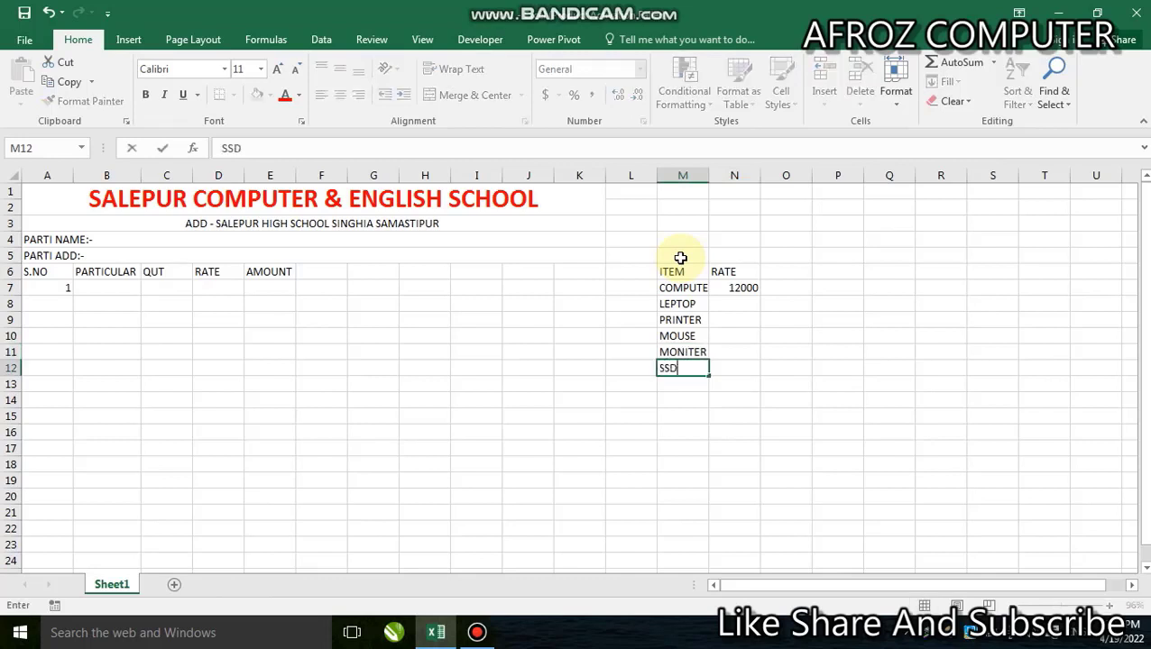
pyautogui.press('Return')
pyautogui.write('RA')
pyautogui.write('M')
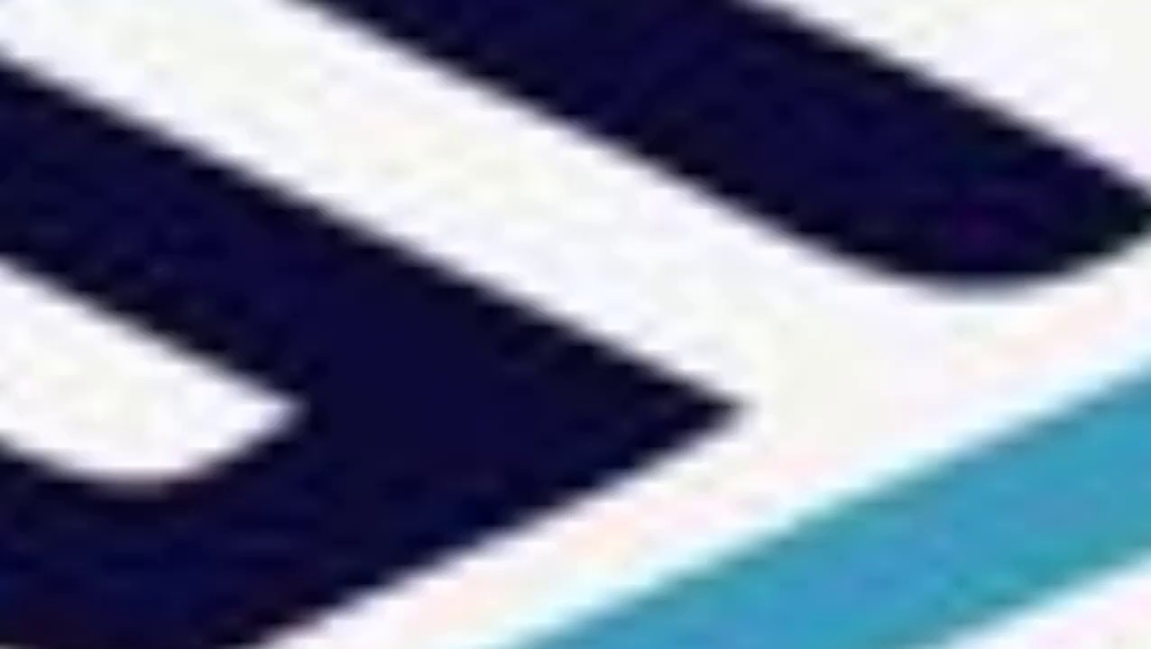
pyautogui.press('Tab')
pyautogui.press('Return')
pyautogui.write('CPU')
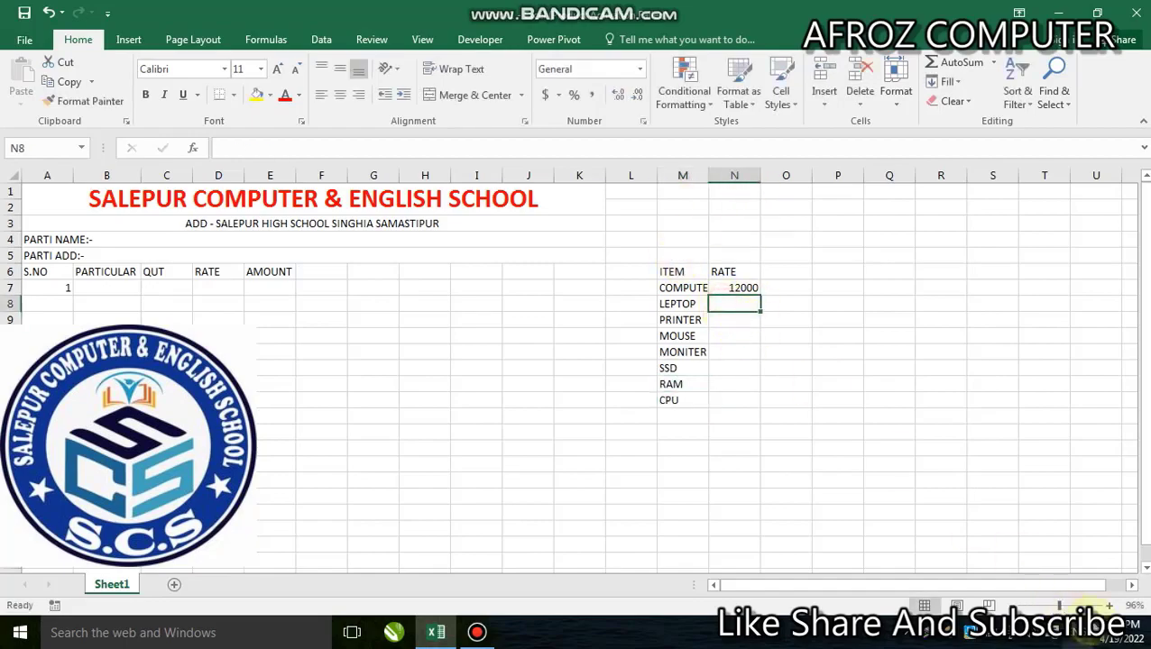
# Zoom in and enter rates 25000, 5000, 100 and 2500 for LEPTOP through MONITER
pyautogui.moveTo(1047, 605); pyautogui.dragTo(1066, 605)
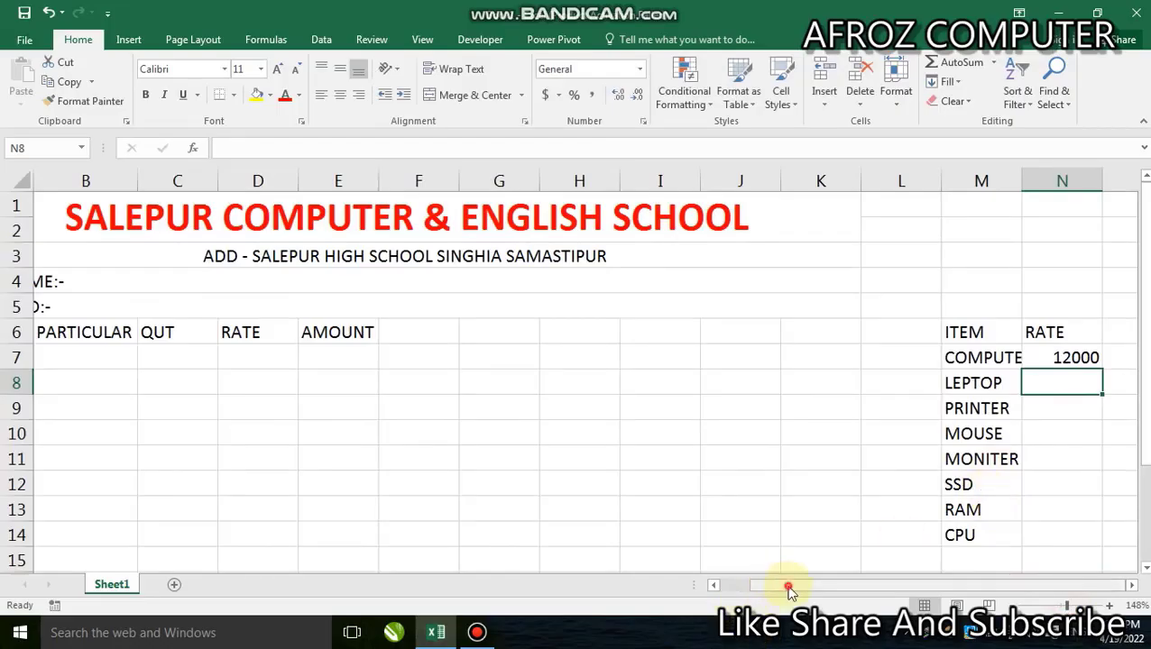
pyautogui.write('25000')
pyautogui.click(1050, 415)
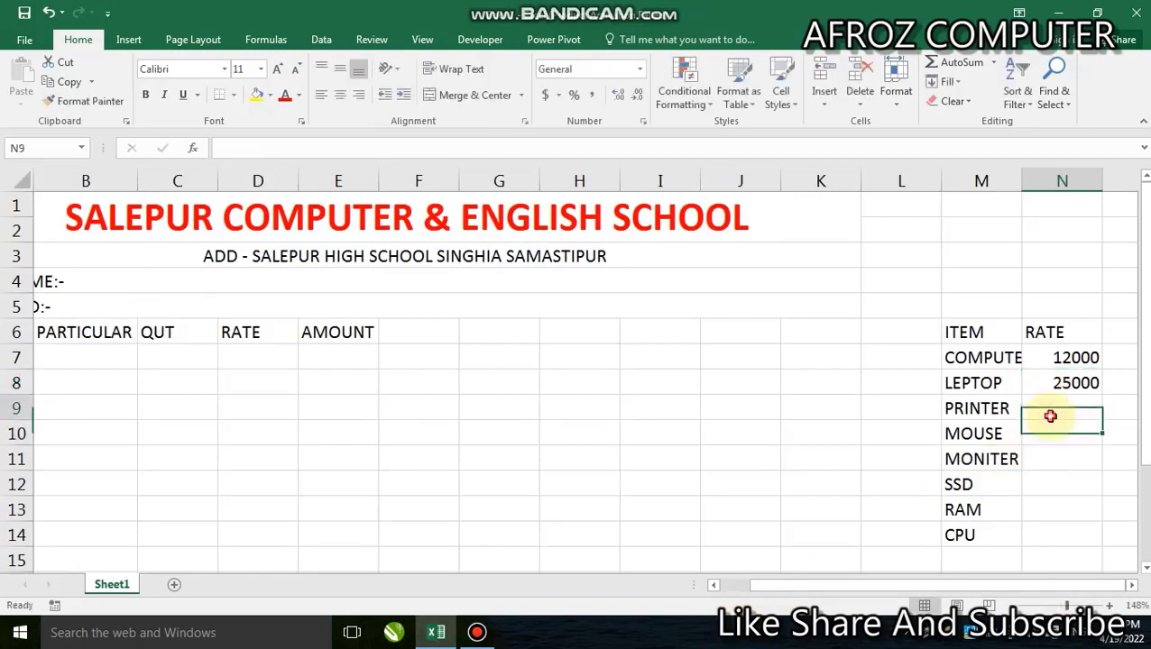
pyautogui.write('5000')
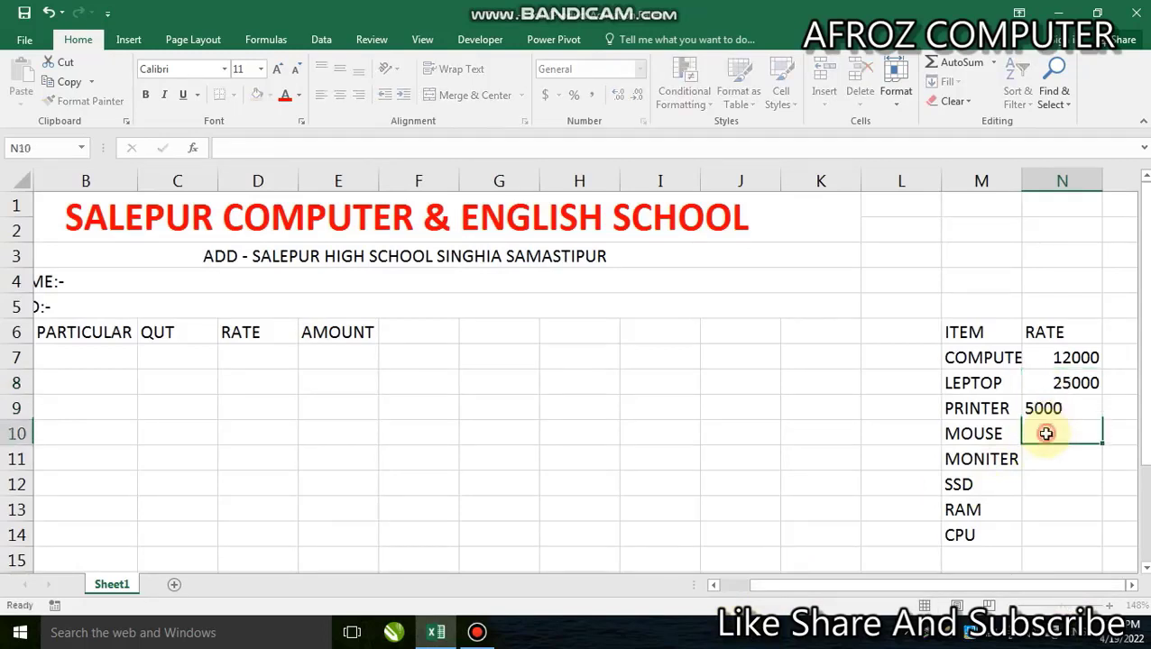
pyautogui.write('100')
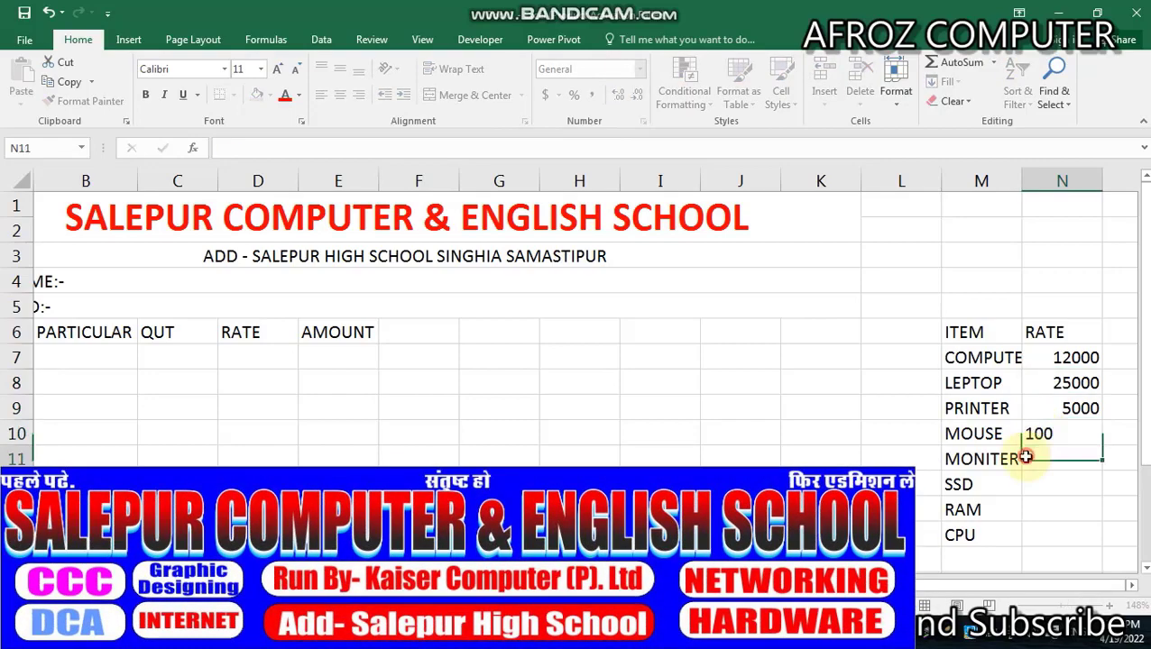
pyautogui.click(1027, 457)
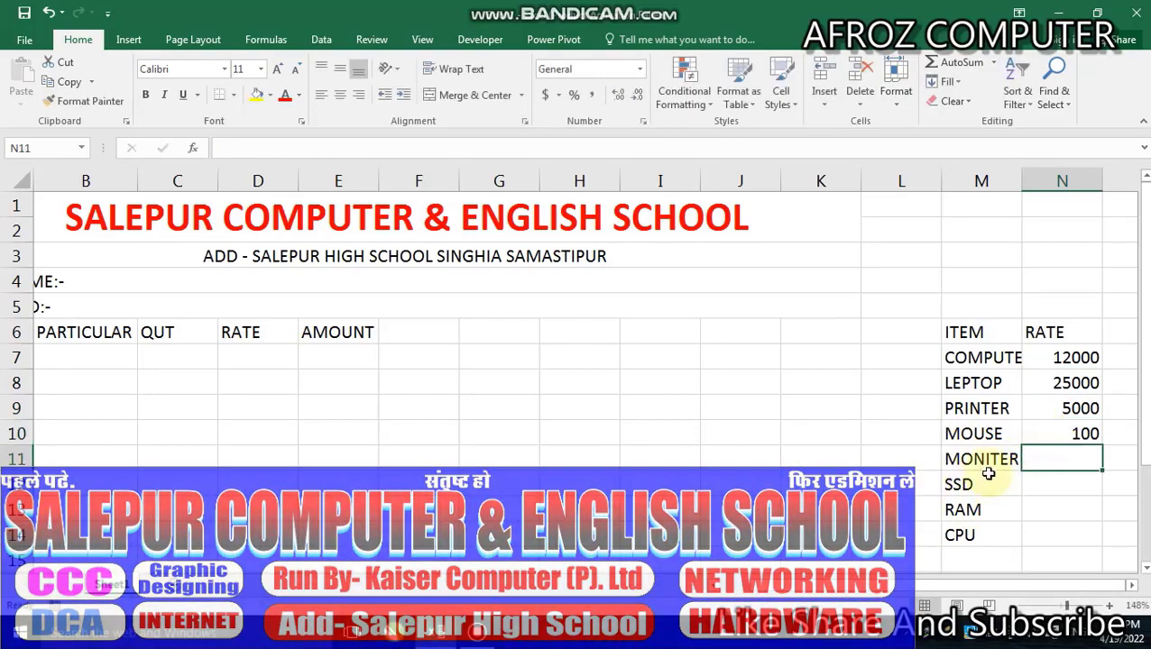
pyautogui.write('2500')
pyautogui.click(1023, 483)
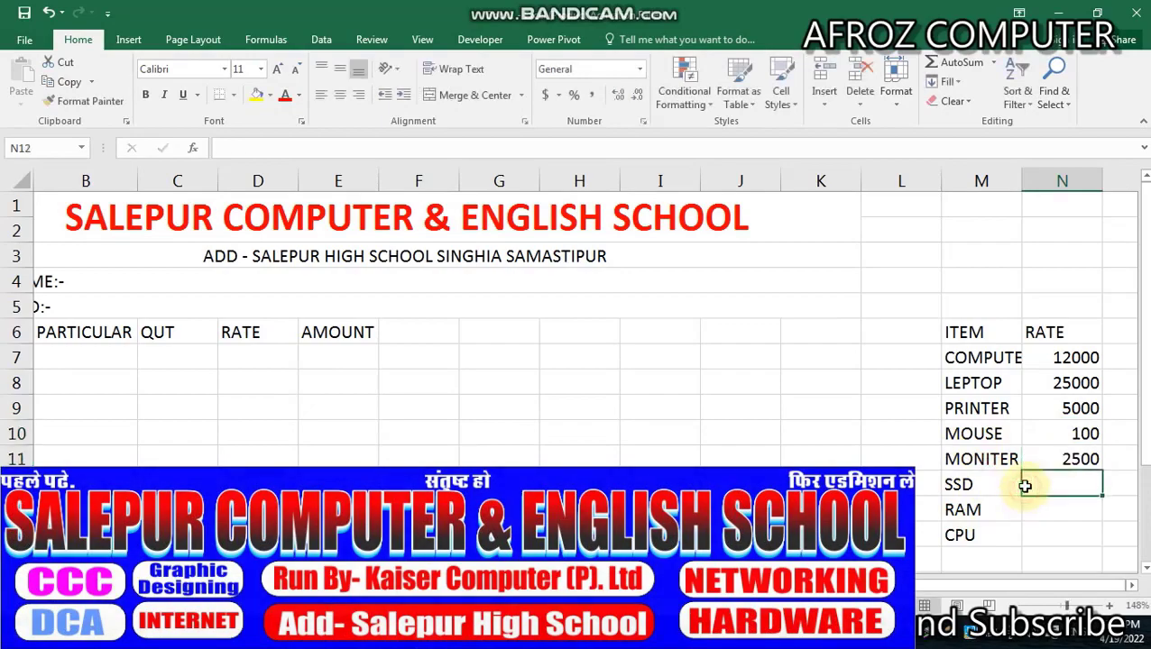
# Enter rates 3000, 1500 and 2100 for SSD, RAM and CPU
pyautogui.write('3000')
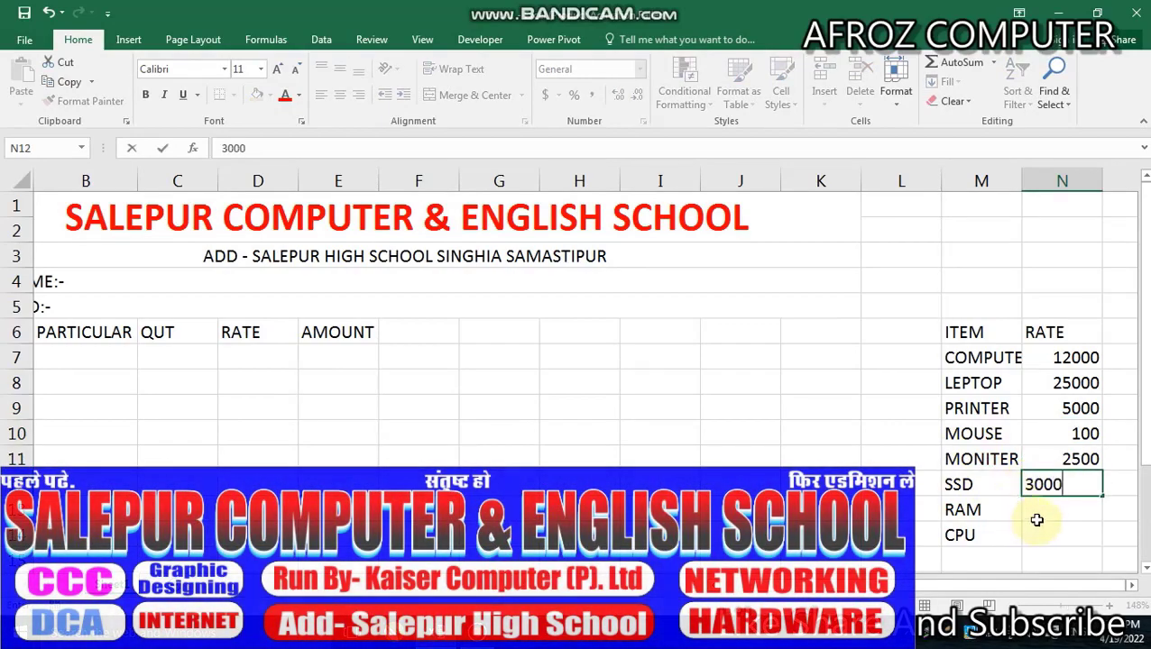
pyautogui.click(1035, 507)
pyautogui.write('1')
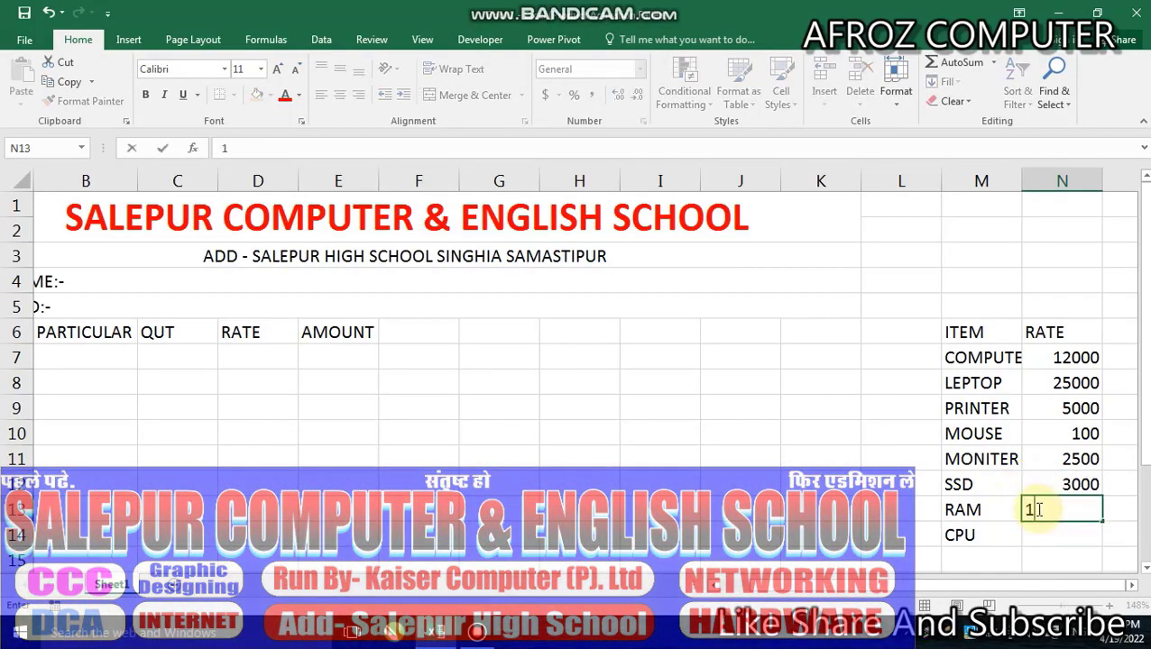
pyautogui.write('500')
pyautogui.click(1043, 536)
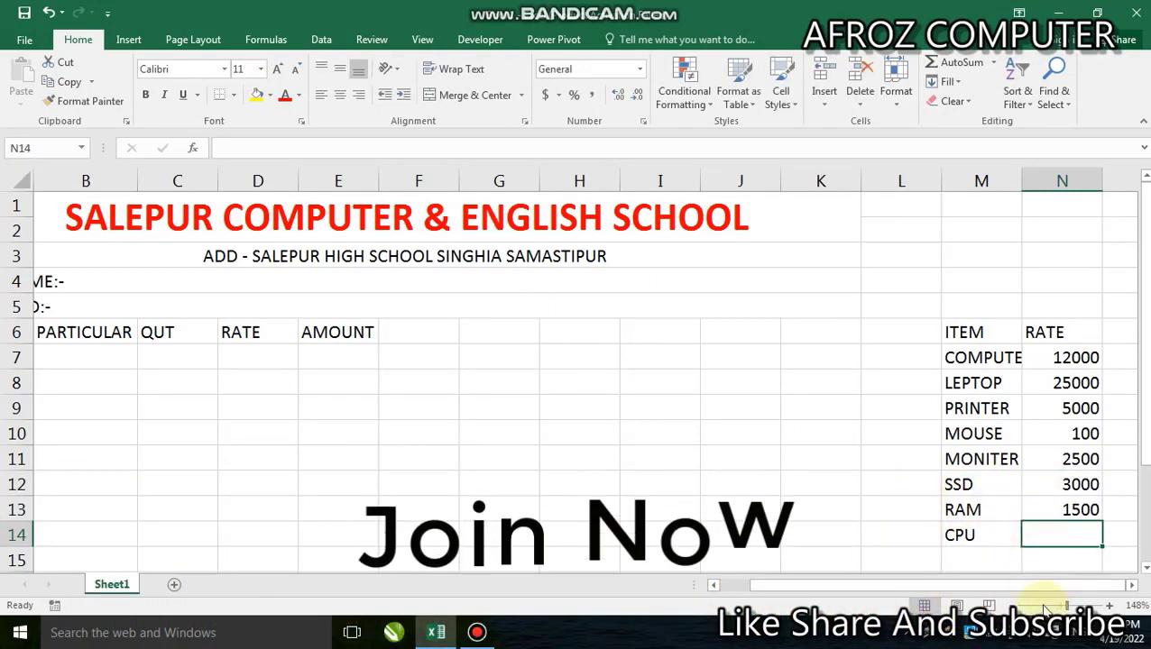
pyautogui.write('210')
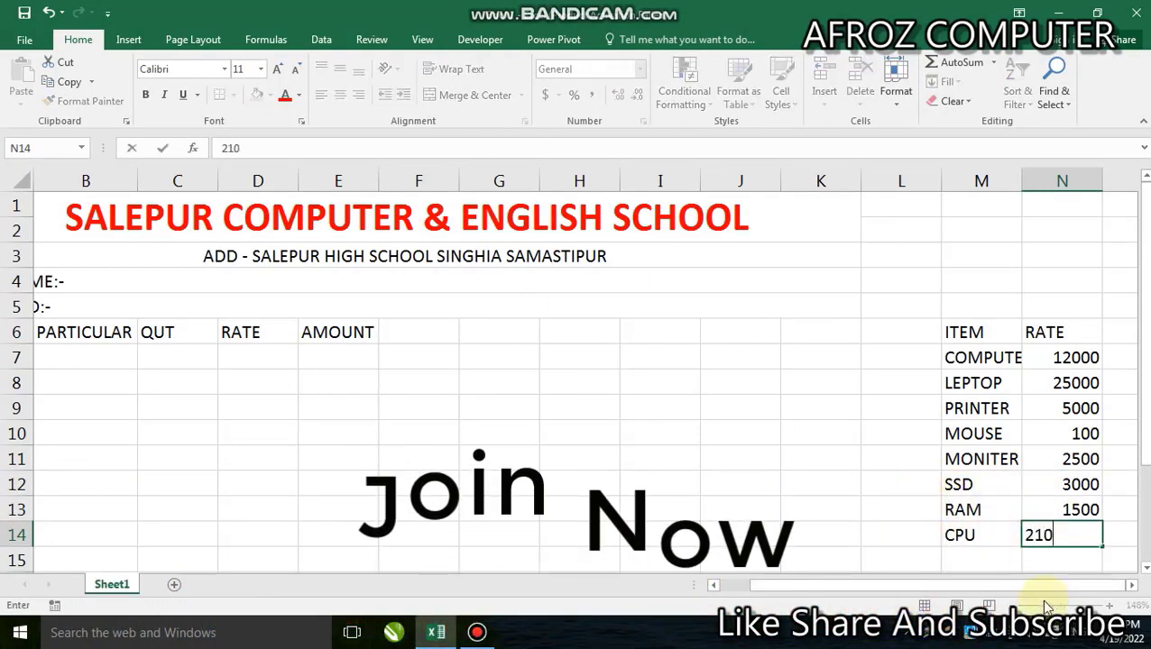
pyautogui.write('0')
pyautogui.click(843, 433)
# Select the items and rates in M7:N14 without the headers
pyautogui.moveTo(951, 334); pyautogui.dragTo(1086, 535)
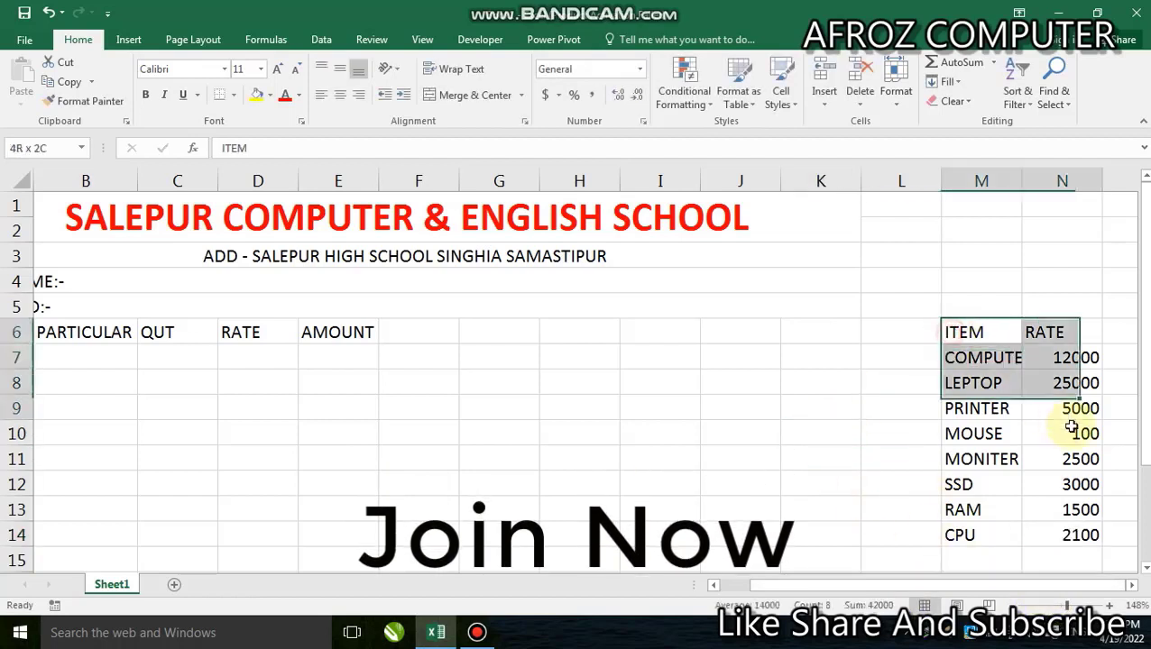
pyautogui.click(902, 459)
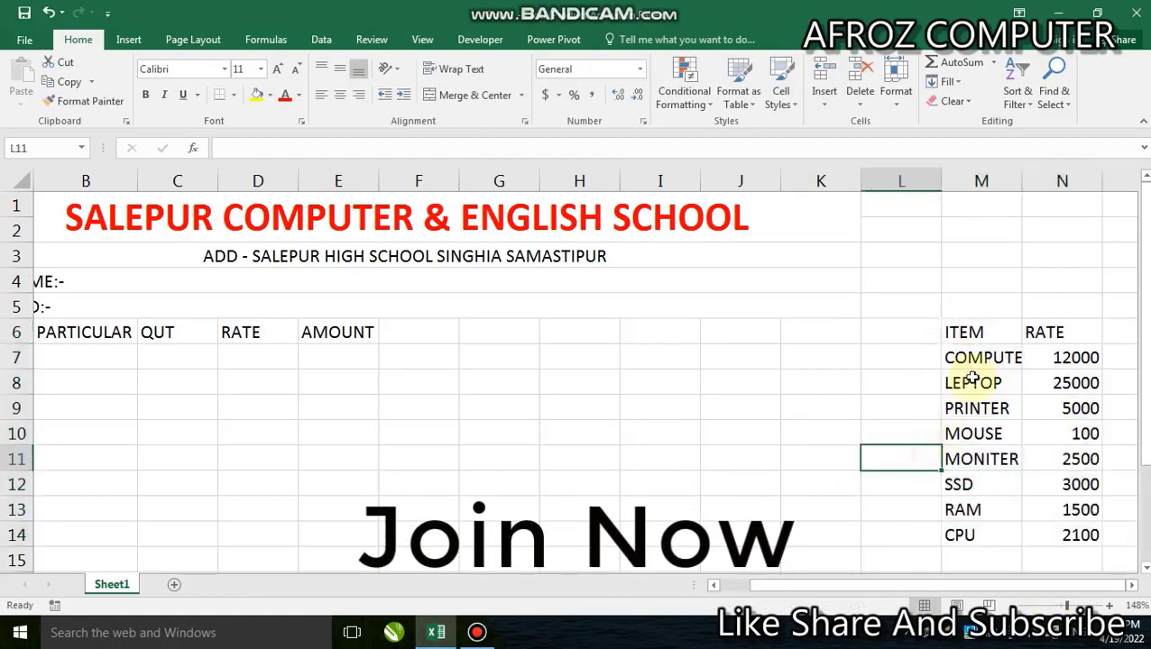
pyautogui.moveTo(983, 357); pyautogui.dragTo(1081, 536)
pyautogui.write('T')
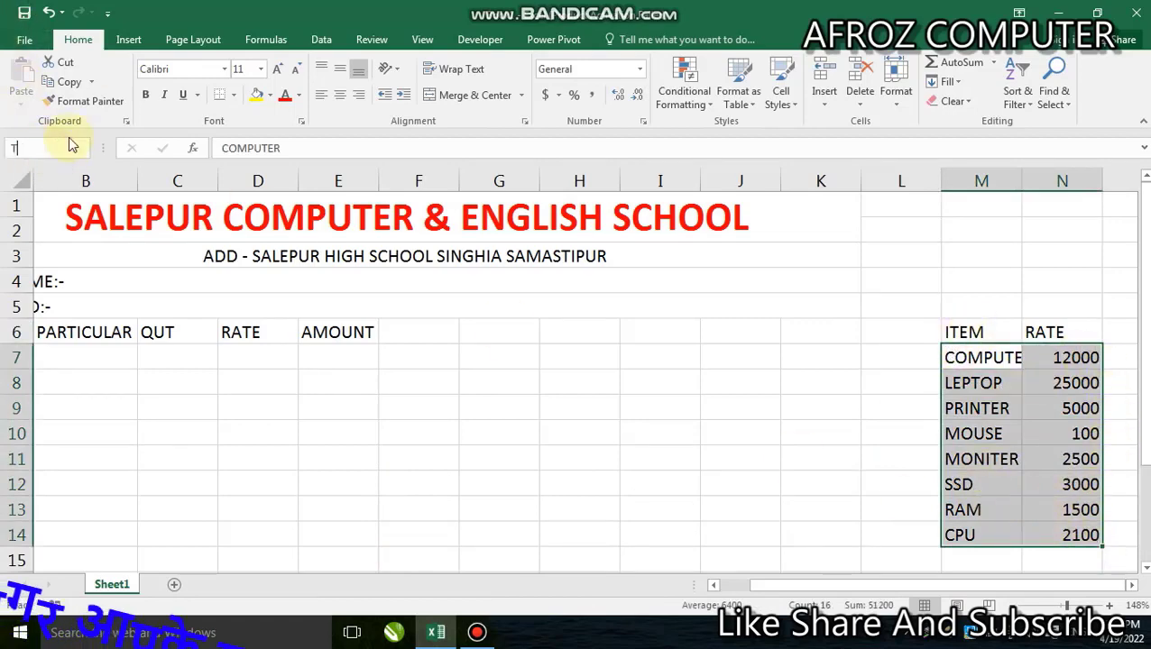
# Name the selected range M7:N14 'TABLE' in the Name Box
pyautogui.write('ABLE')
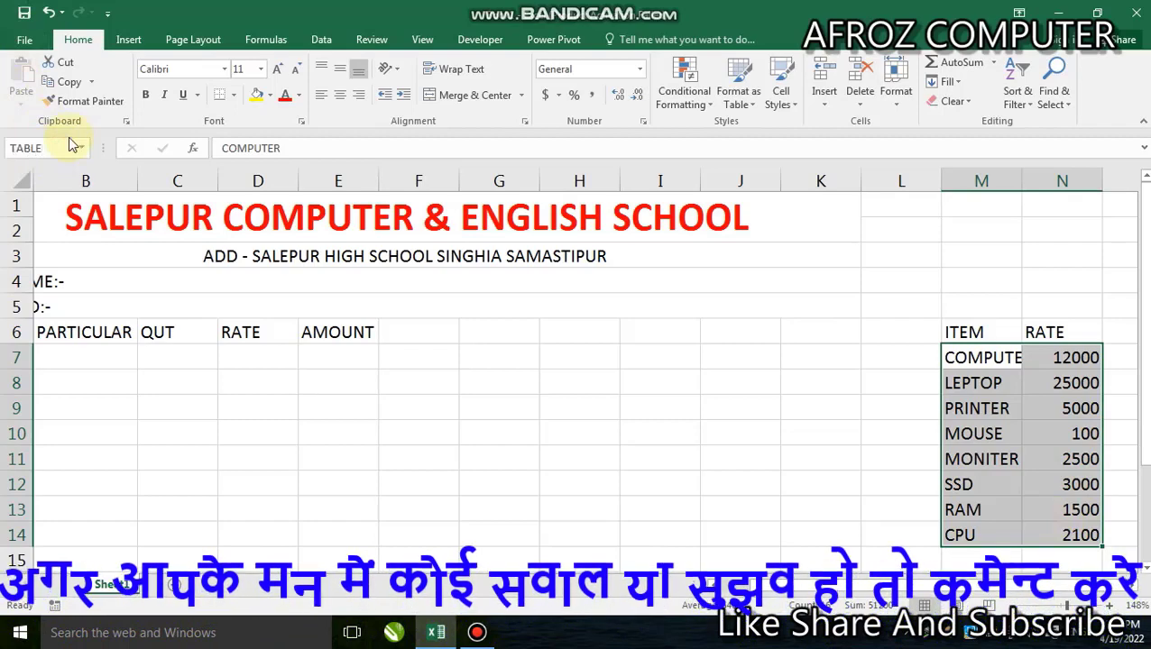
pyautogui.press('Return')
pyautogui.click(578, 510)
pyautogui.moveTo(965, 358); pyautogui.dragTo(1087, 536)
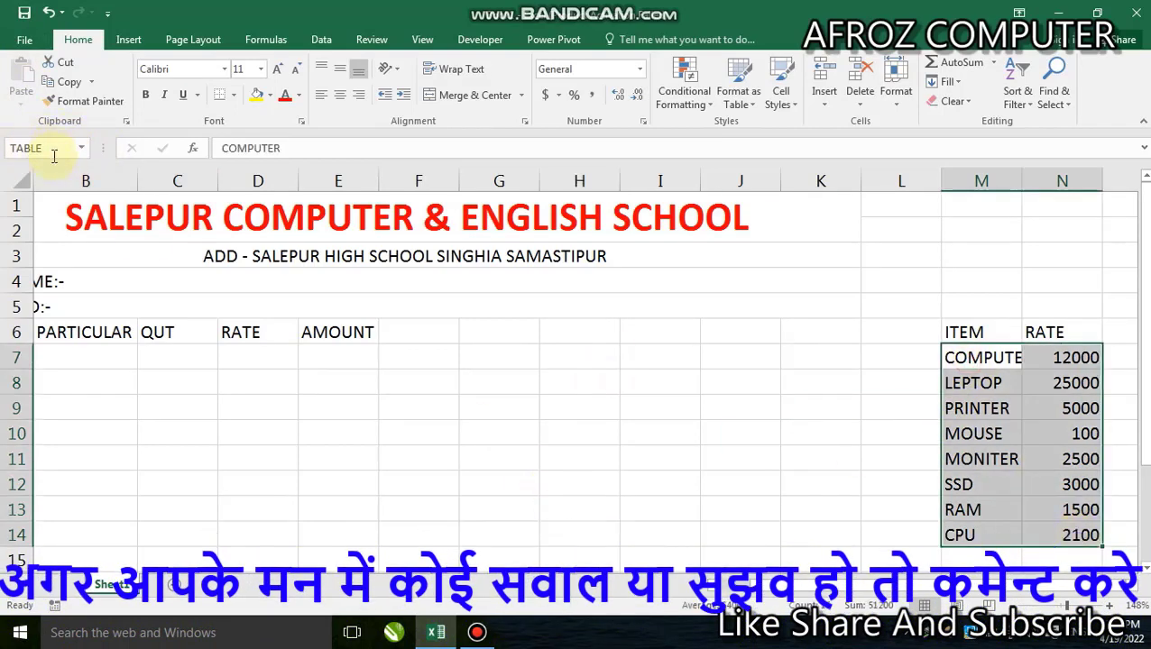
pyautogui.click(307, 406)
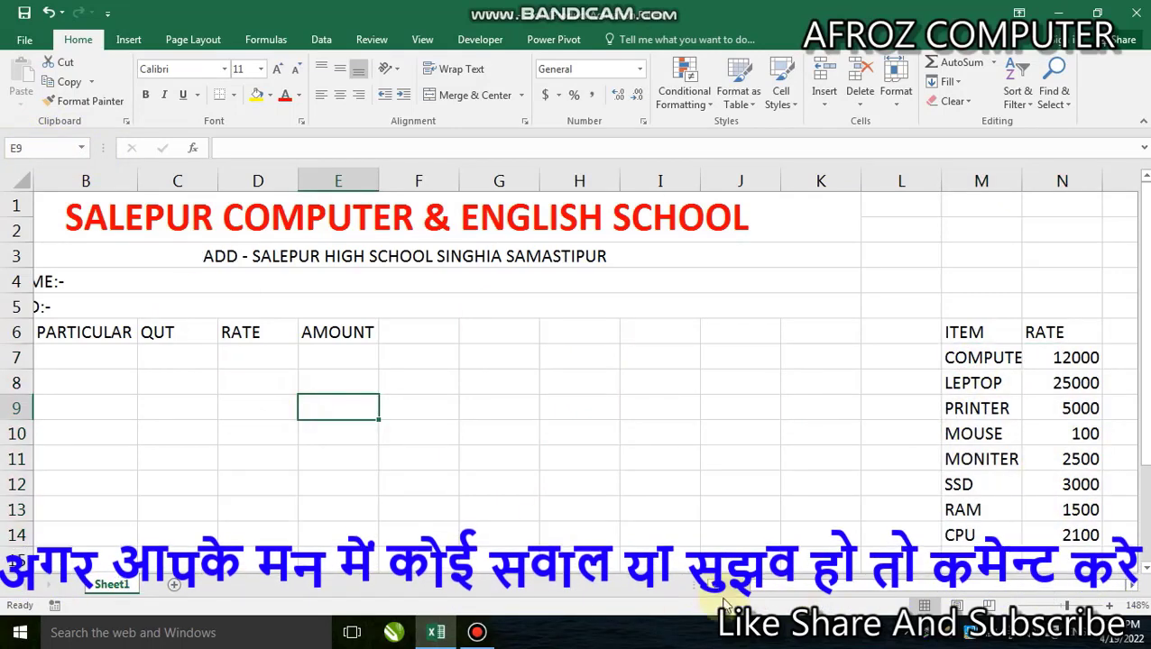
pyautogui.hscroll(-1, 724, 602)
# Enter 2 in A8 and fill the series down so A7:A11 reads 1 to 5
pyautogui.click(505, 510)
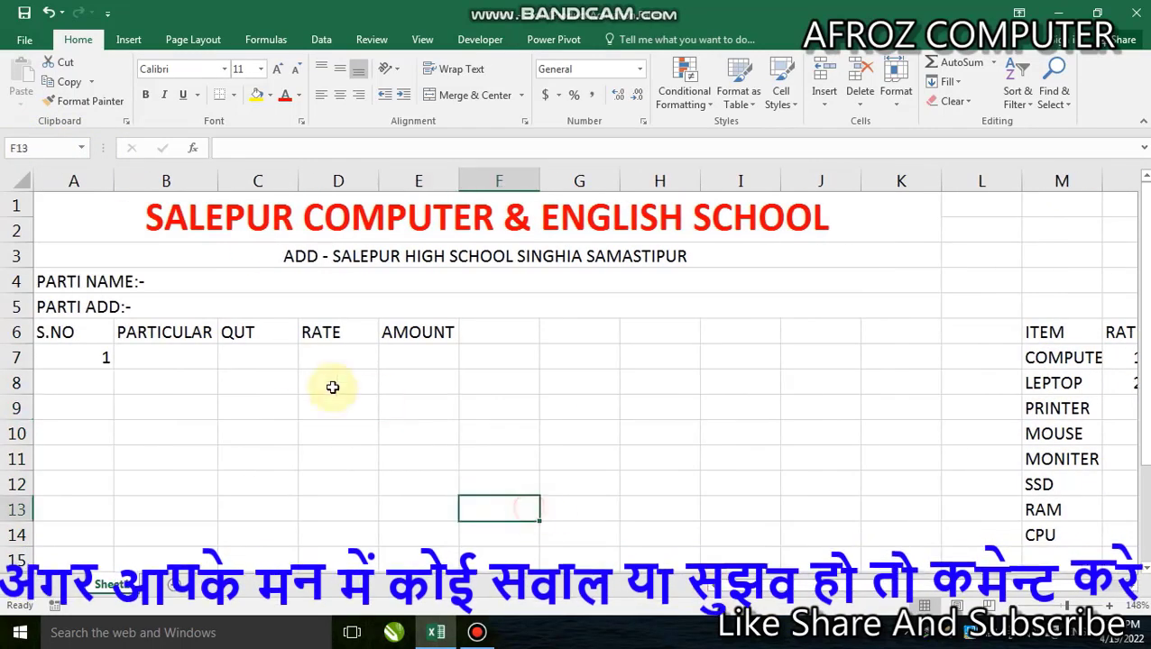
pyautogui.click(146, 367)
pyautogui.scroll(-1, 159, 362)
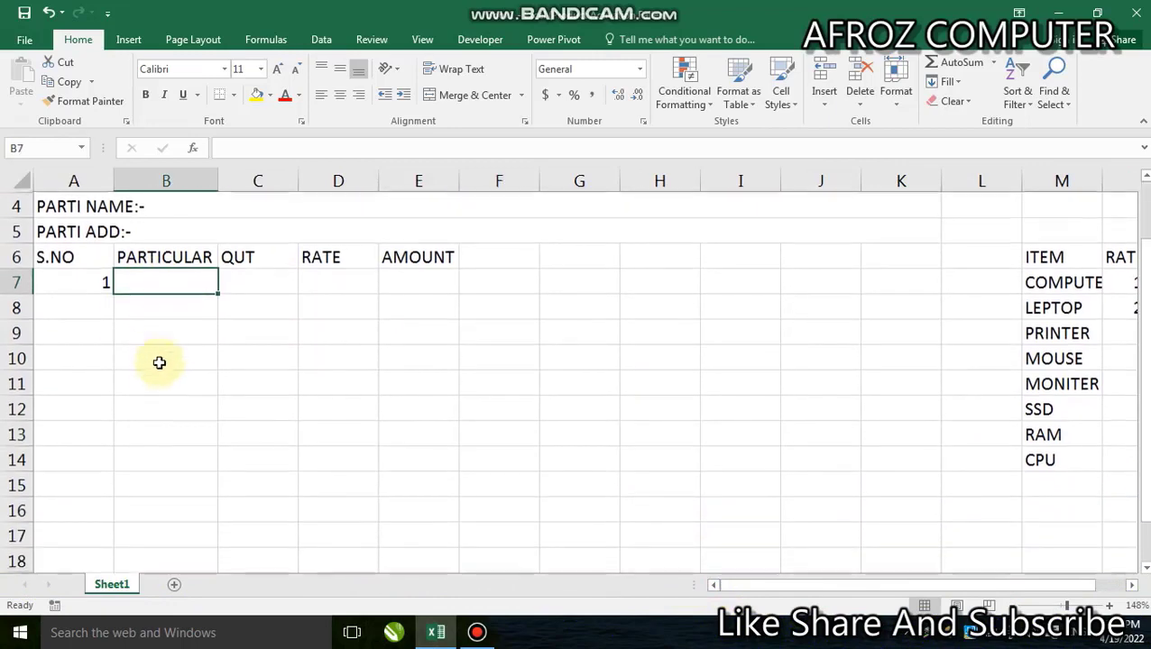
pyautogui.scroll(1, 158, 363)
pyautogui.click(109, 382)
pyautogui.write('2')
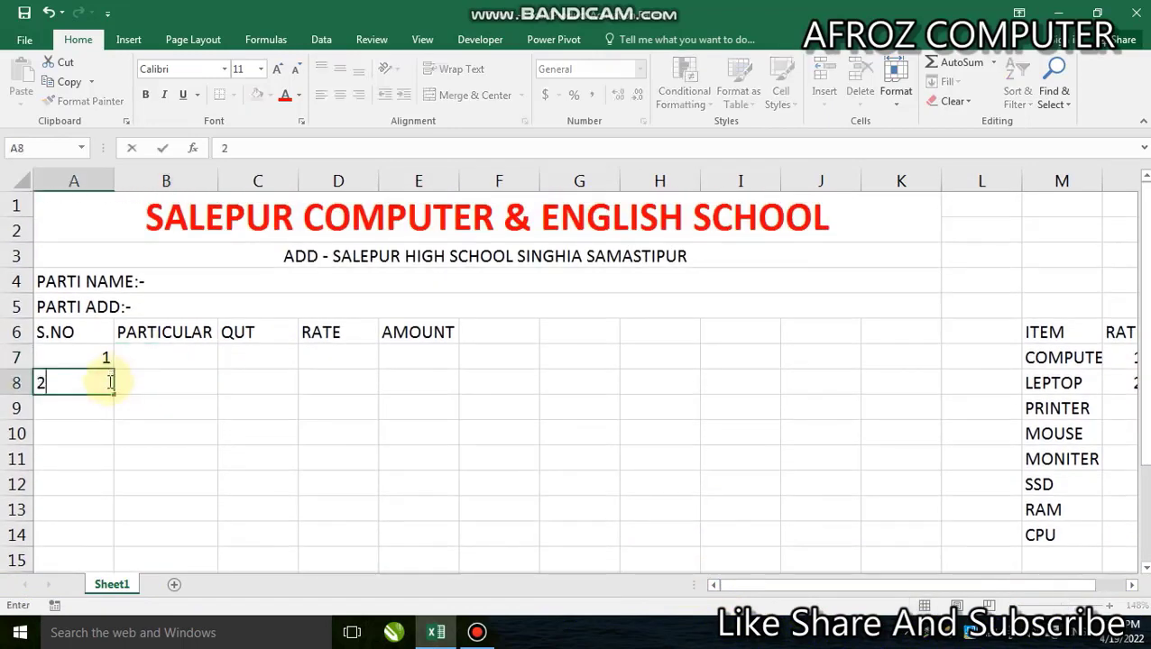
pyautogui.moveTo(93, 379); pyautogui.dragTo(94, 383)
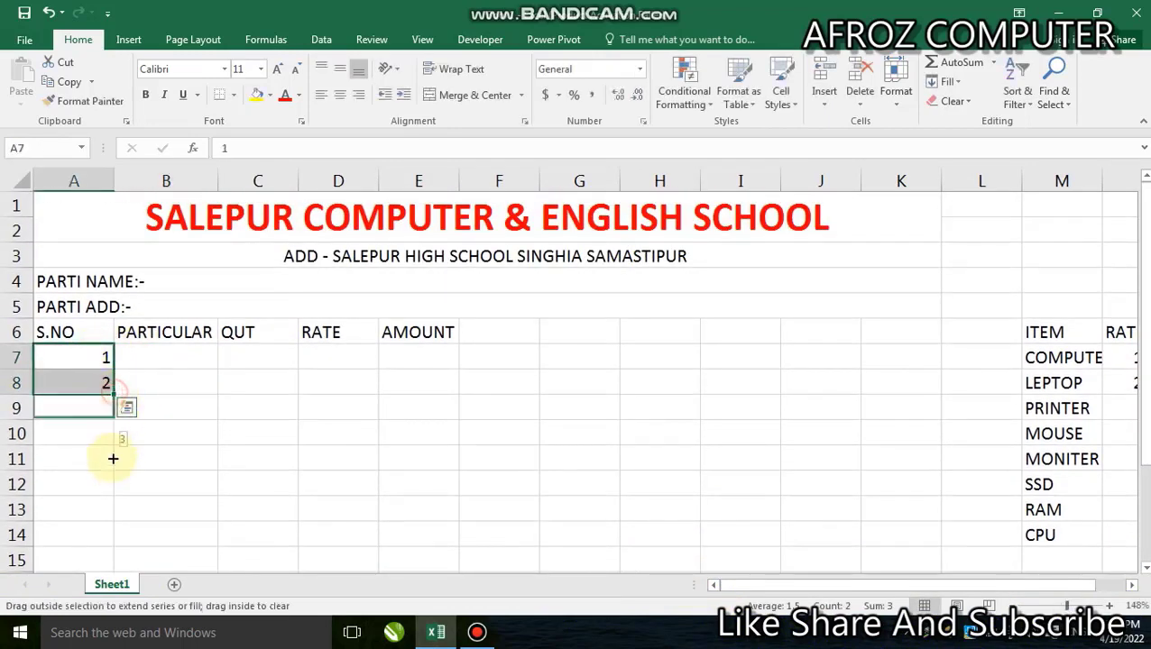
pyautogui.moveTo(113, 470); pyautogui.dragTo(113, 469)
pyautogui.click(210, 507)
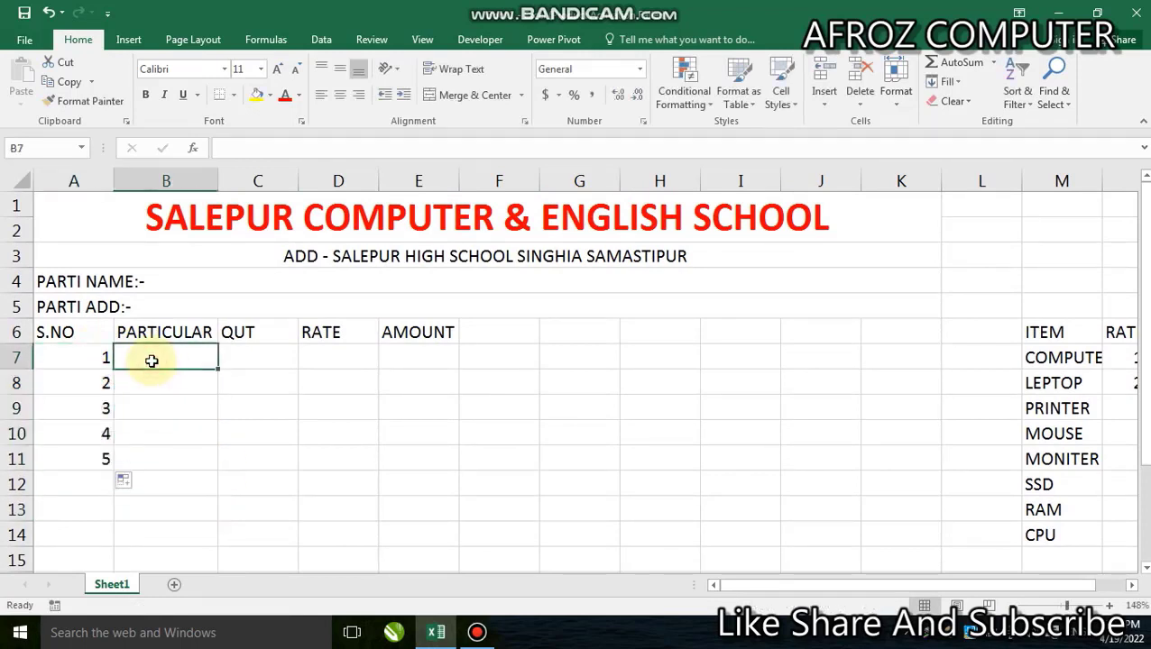
# Give B7 List data validation with source =$M$7:$M$14
pyautogui.click(323, 40)
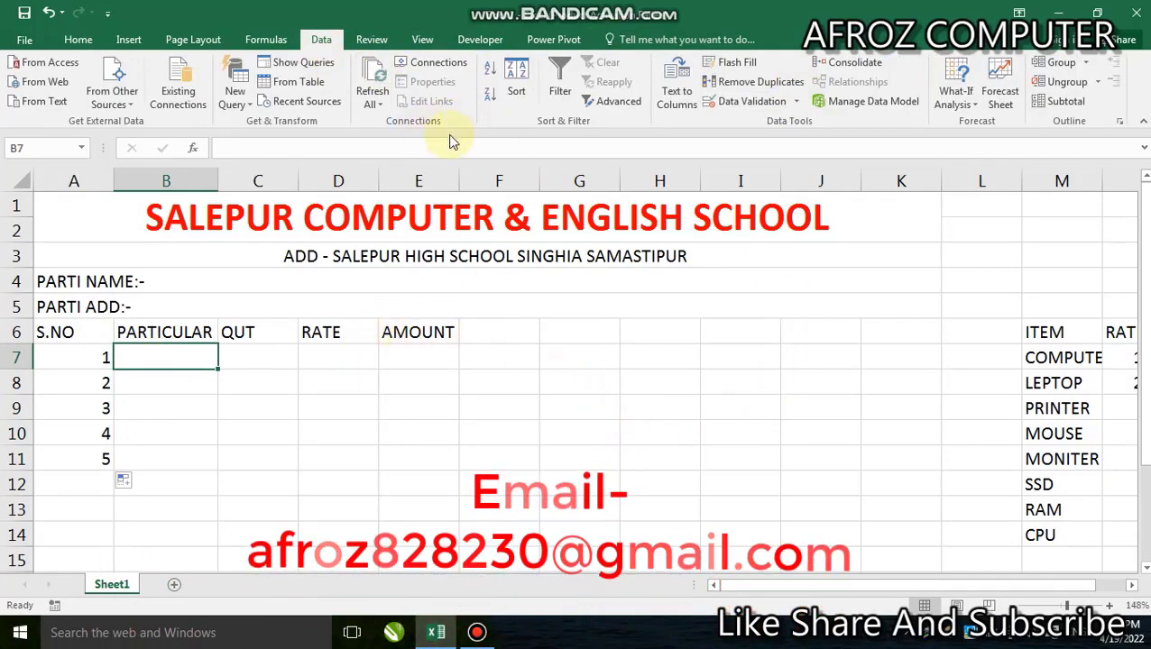
pyautogui.click(751, 103)
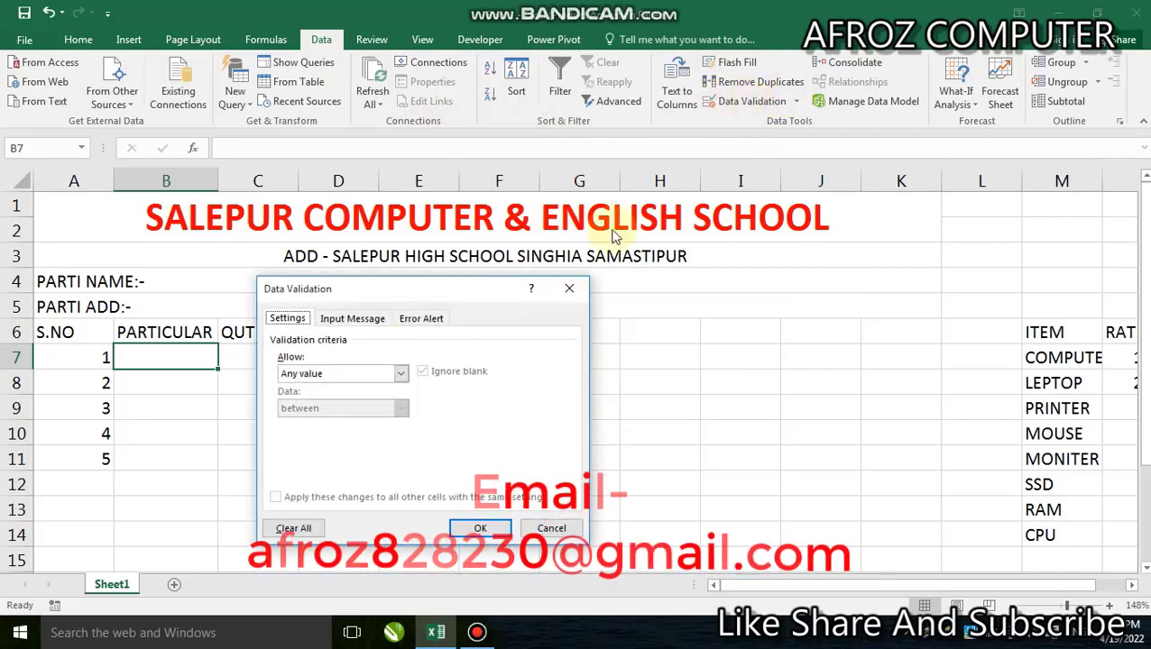
pyautogui.click(562, 291)
pyautogui.click(794, 101)
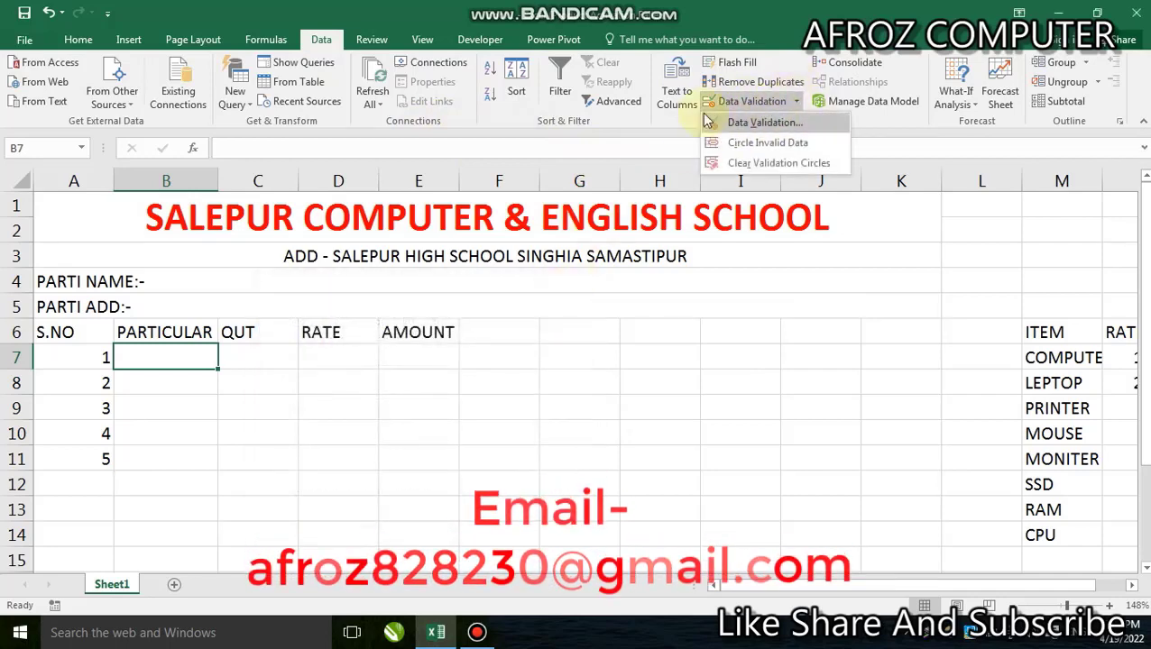
pyautogui.click(747, 125)
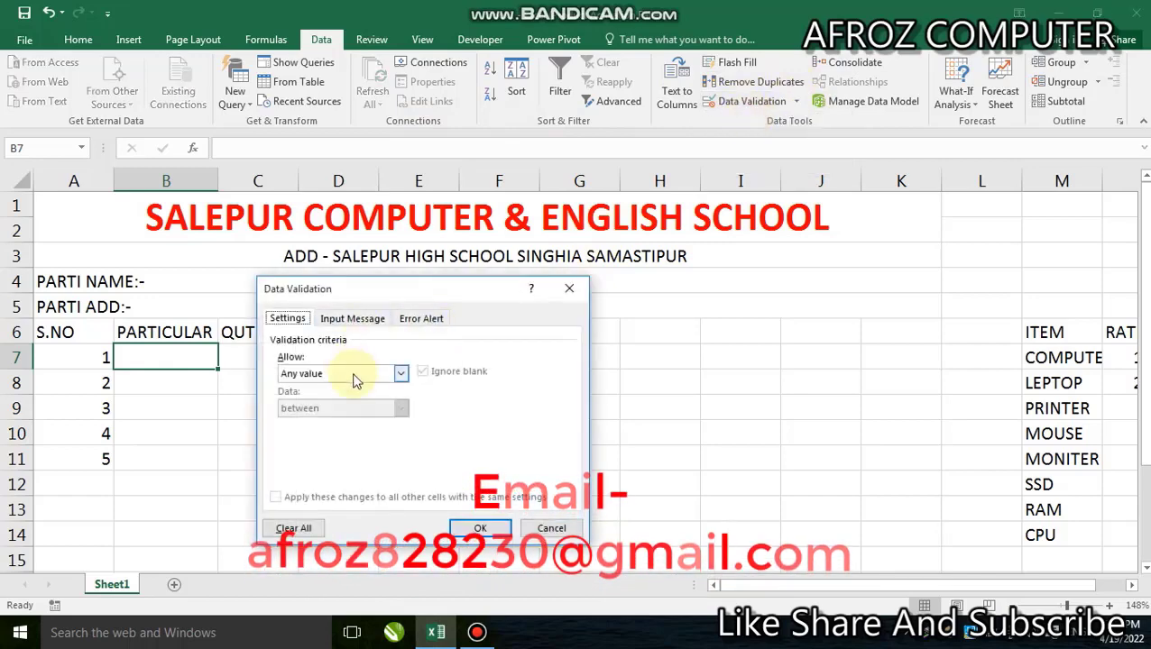
pyautogui.click(355, 380)
pyautogui.click(303, 418)
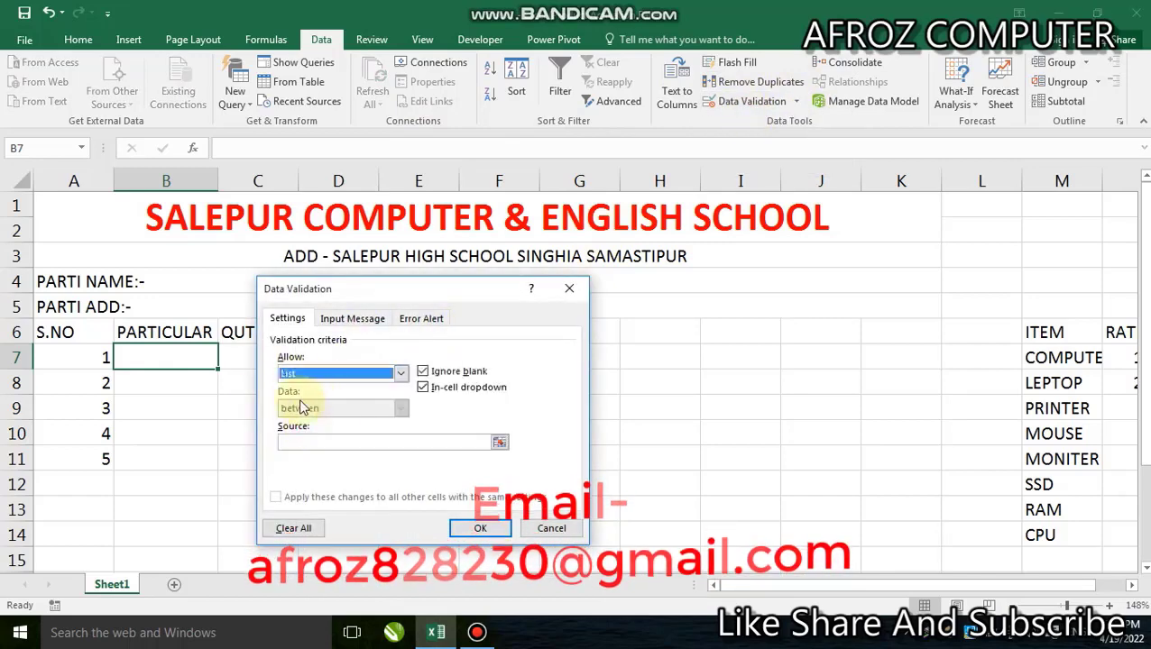
pyautogui.click(363, 442)
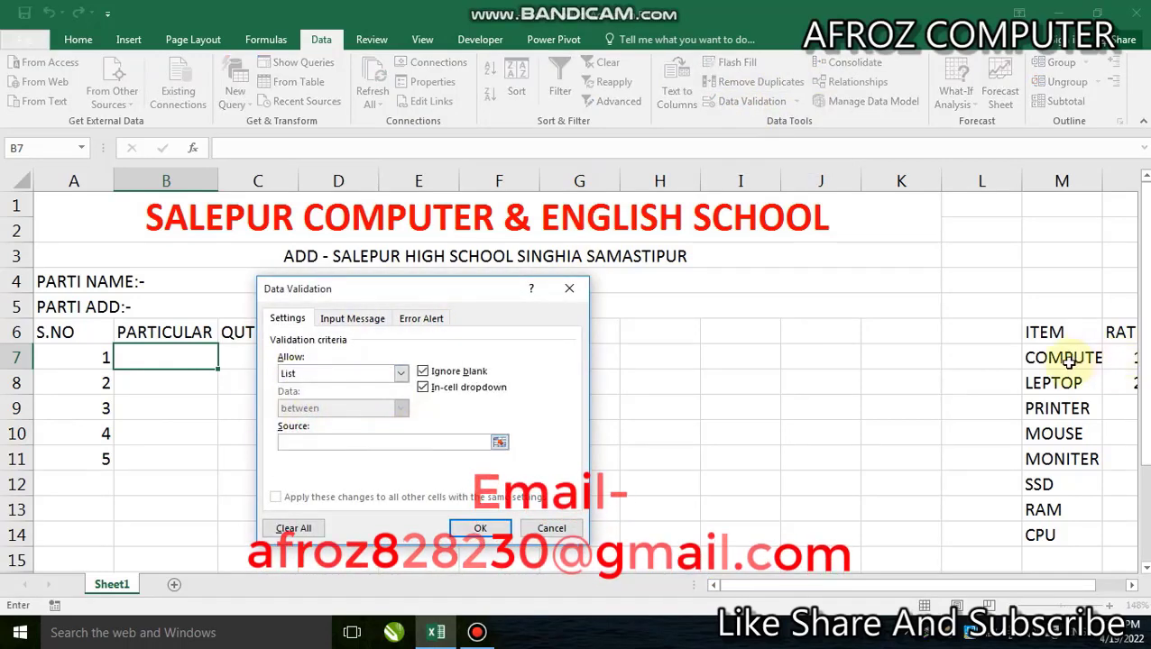
pyautogui.moveTo(1065, 358); pyautogui.dragTo(1053, 538)
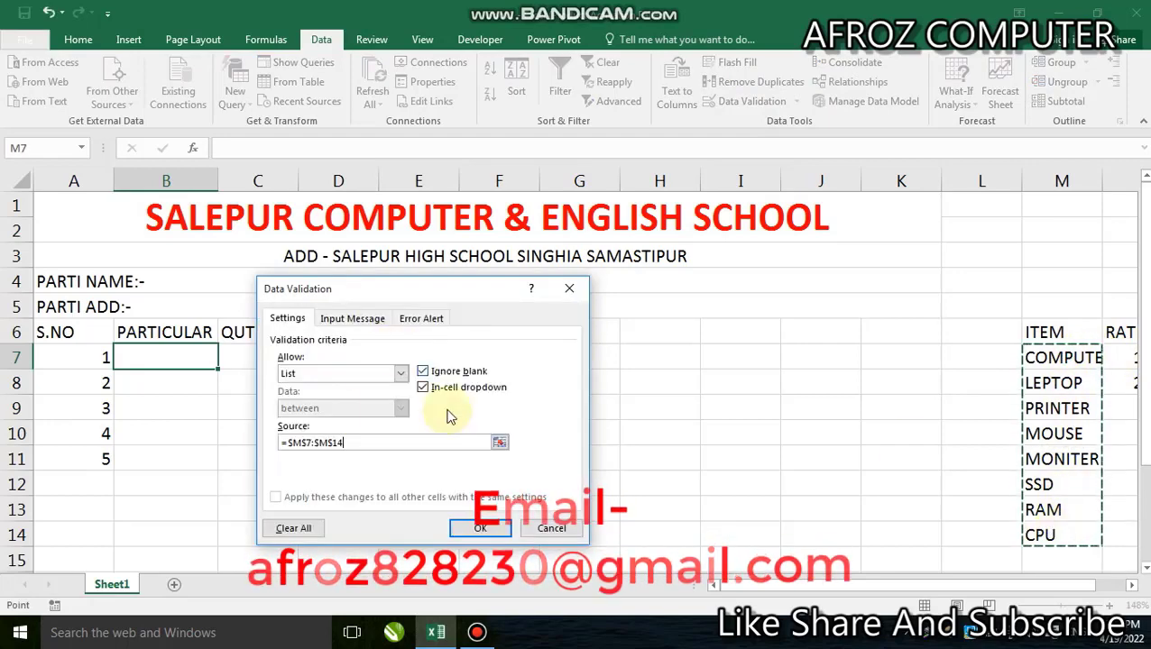
pyautogui.click(499, 530)
# Open B7's dropdown to check the COMPUTER through CPU choices
pyautogui.click(560, 454)
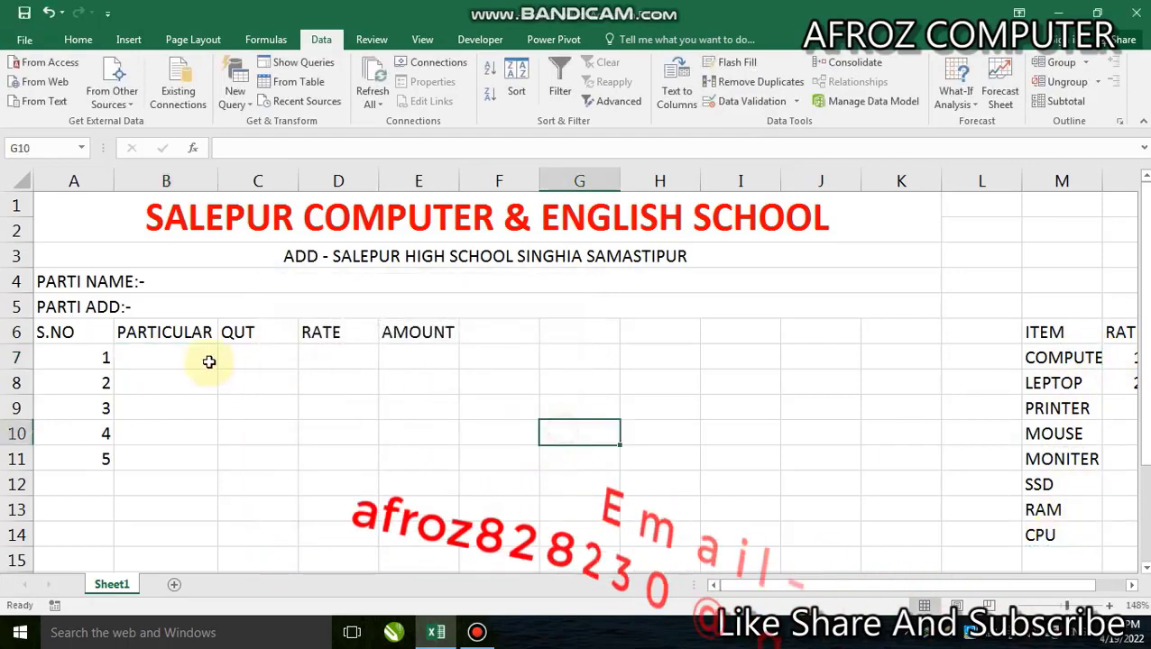
pyautogui.click(206, 359)
pyautogui.click(222, 360)
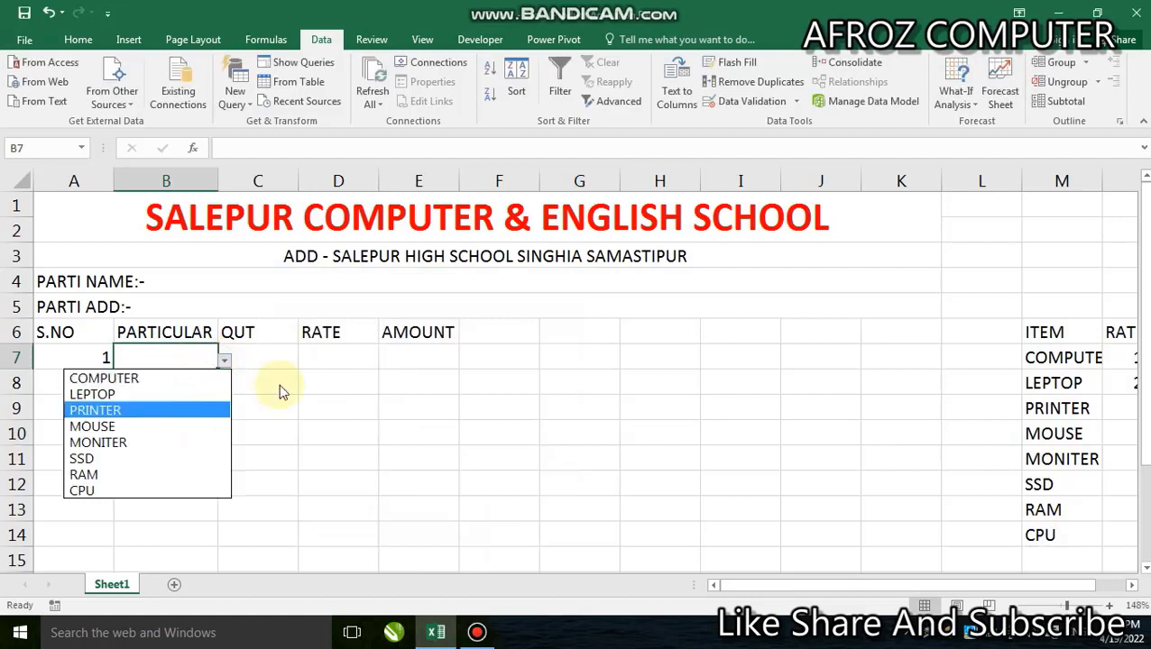
# Enter quantity 1 in C7 and choose PRINTER from B7's dropdown
pyautogui.click(260, 361)
pyautogui.write('1')
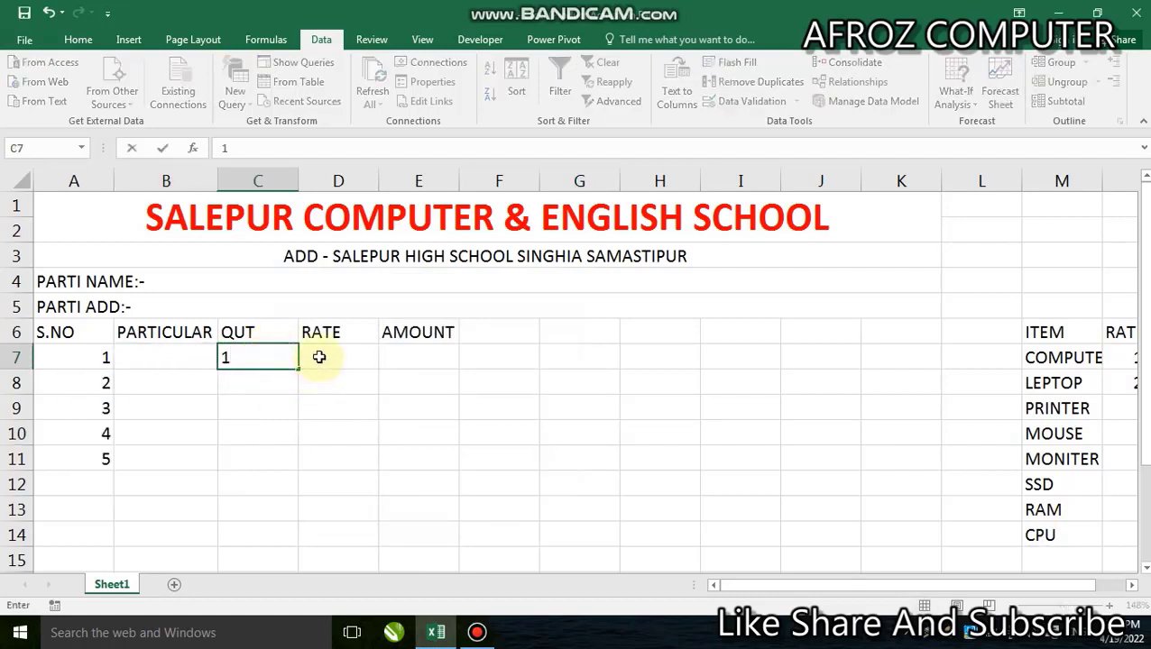
pyautogui.click(319, 357)
pyautogui.click(171, 356)
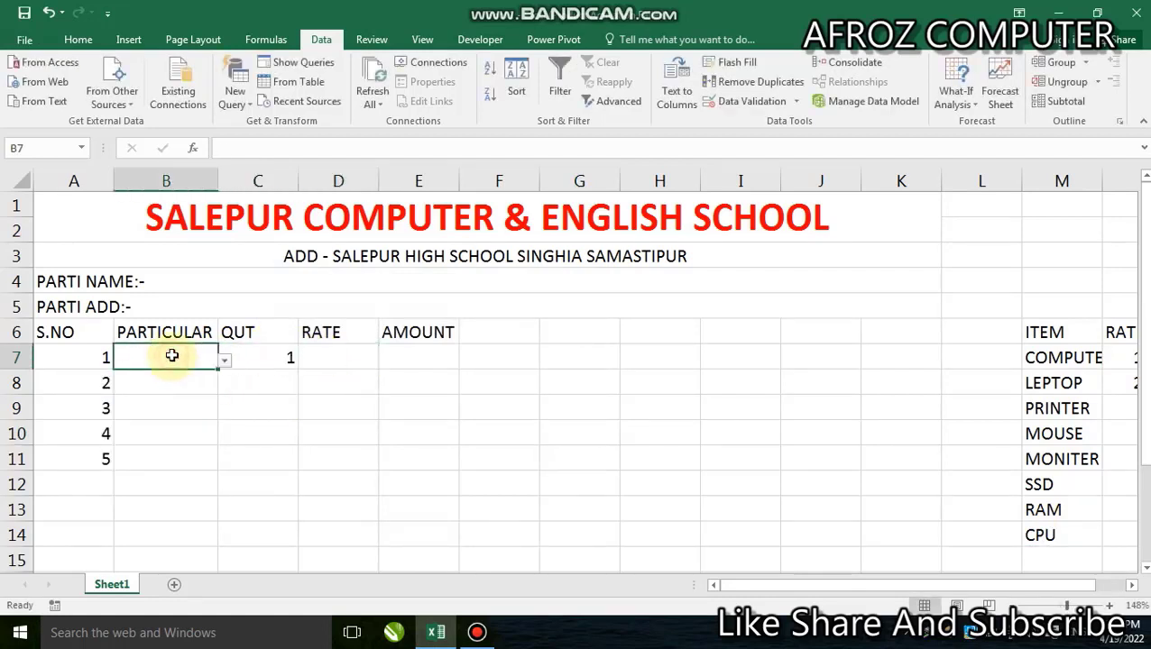
pyautogui.click(222, 361)
pyautogui.click(169, 406)
pyautogui.click(221, 406)
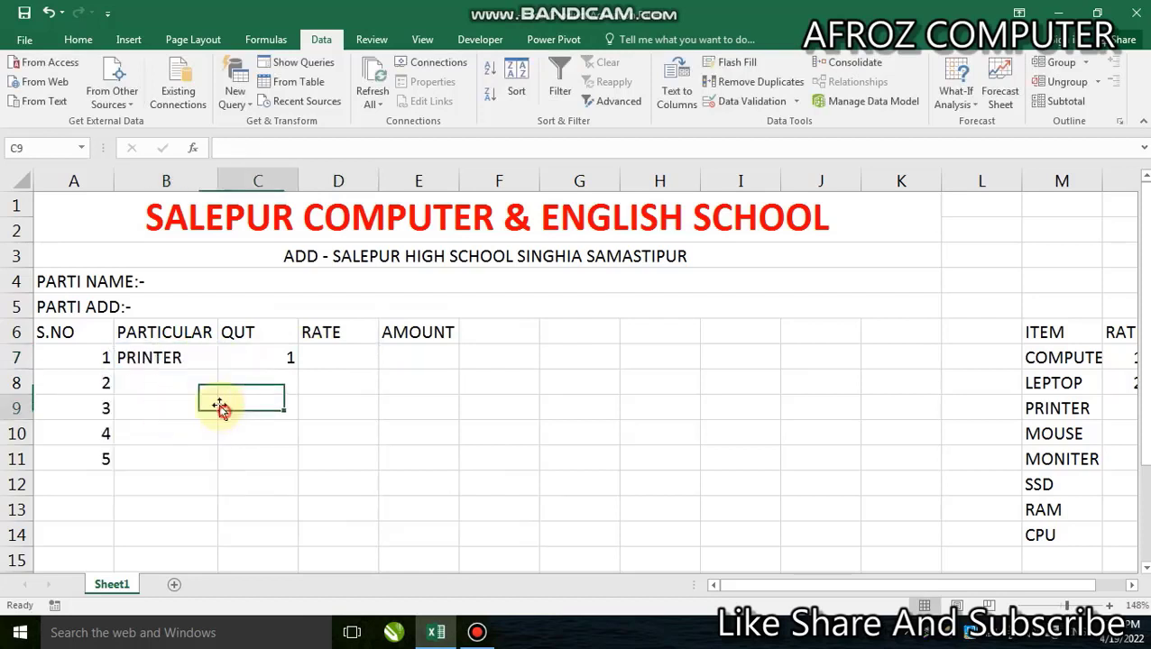
# Fill PRINTER down from B7 through B11
pyautogui.click(168, 362)
pyautogui.moveTo(192, 359); pyautogui.dragTo(193, 467)
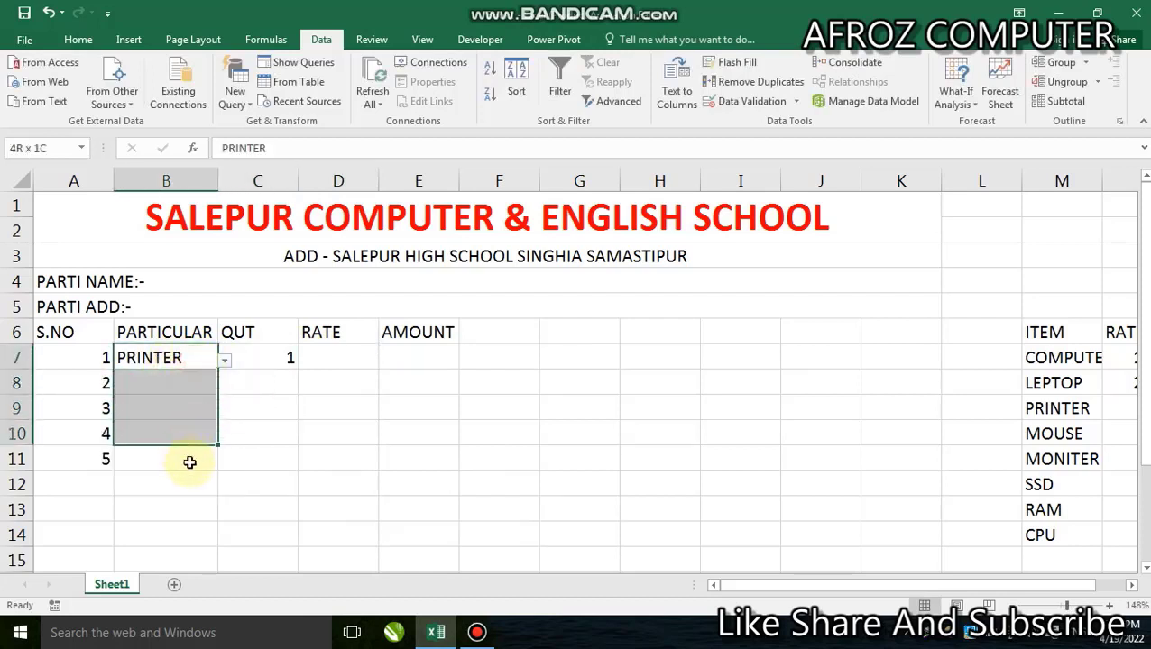
pyautogui.click(221, 406)
pyautogui.click(211, 361)
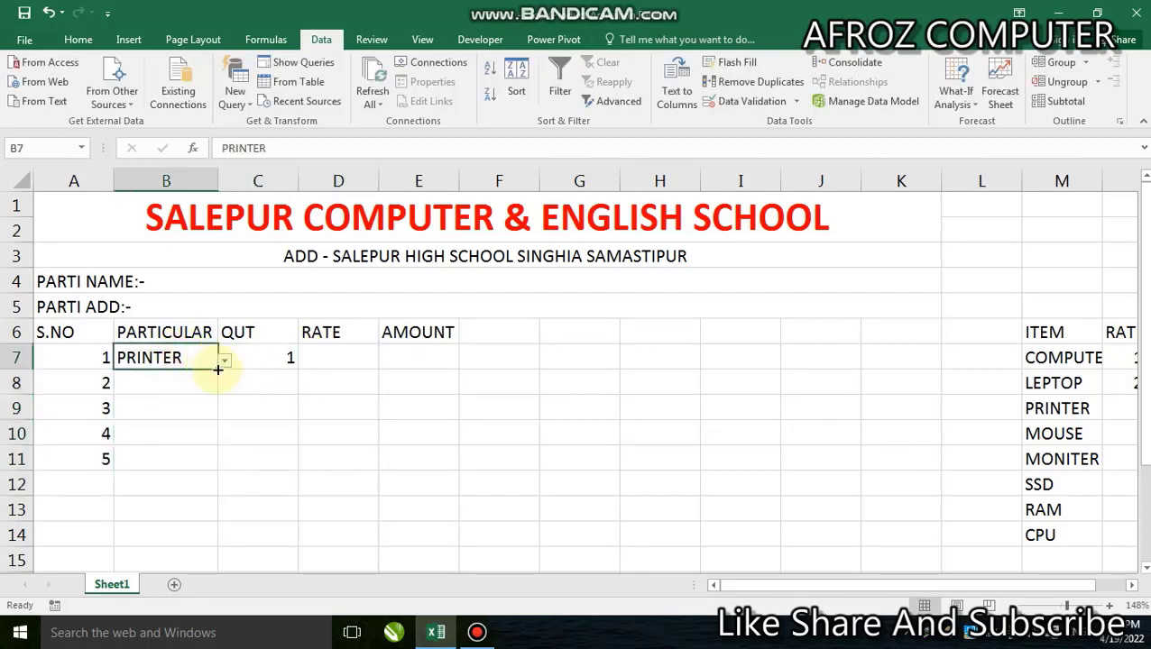
pyautogui.moveTo(217, 370); pyautogui.dragTo(215, 462)
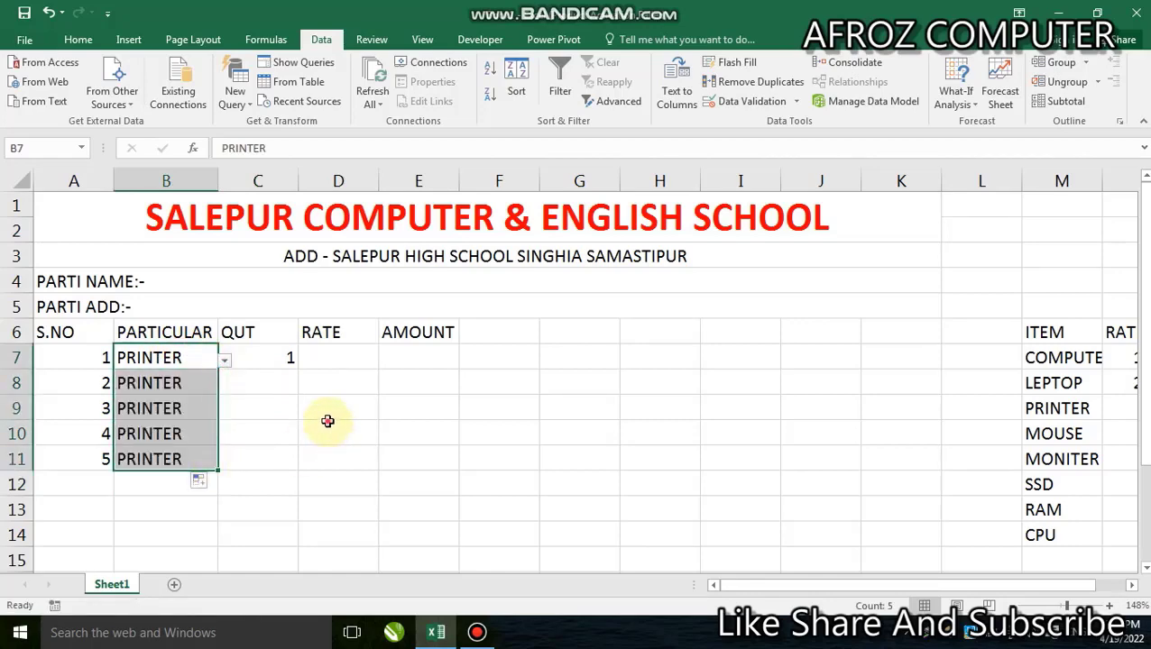
pyautogui.click(327, 421)
pyautogui.click(319, 352)
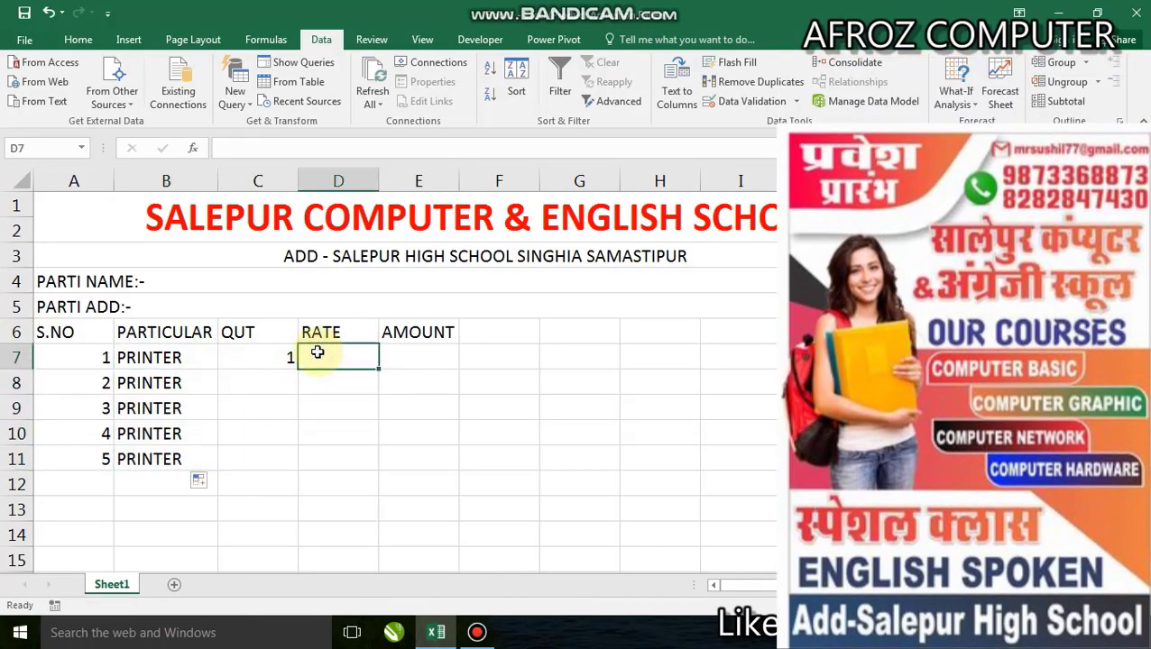
# Cancel the formula started in D7 and begin an '=' formula in E7
pyautogui.write('=')
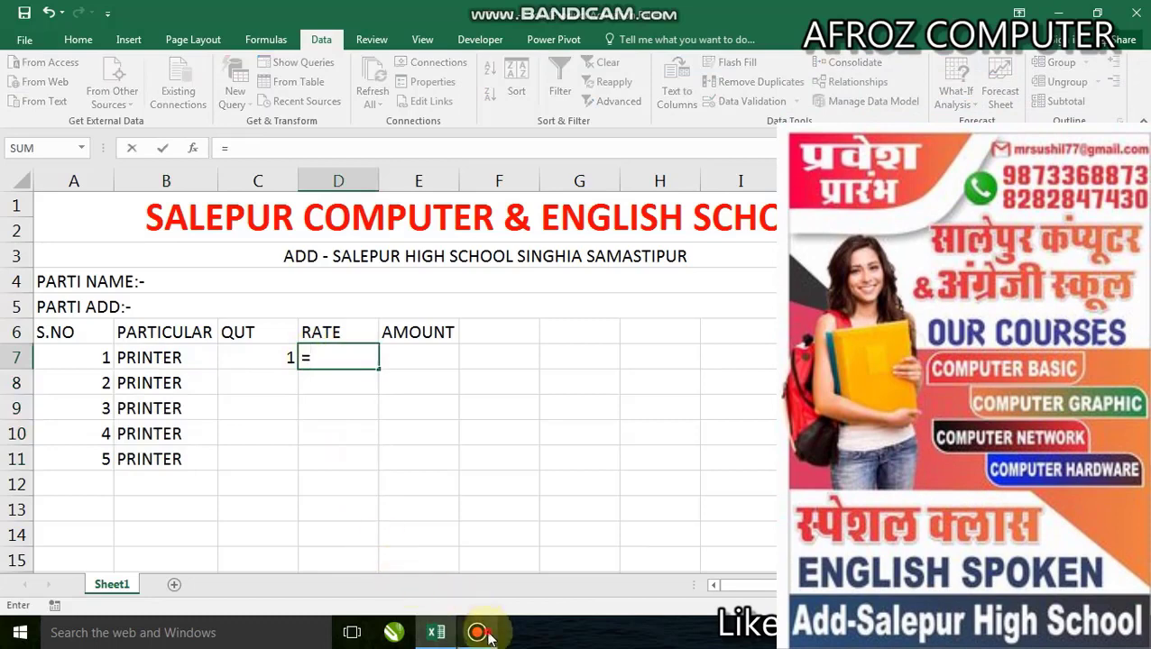
pyautogui.click(478, 633)
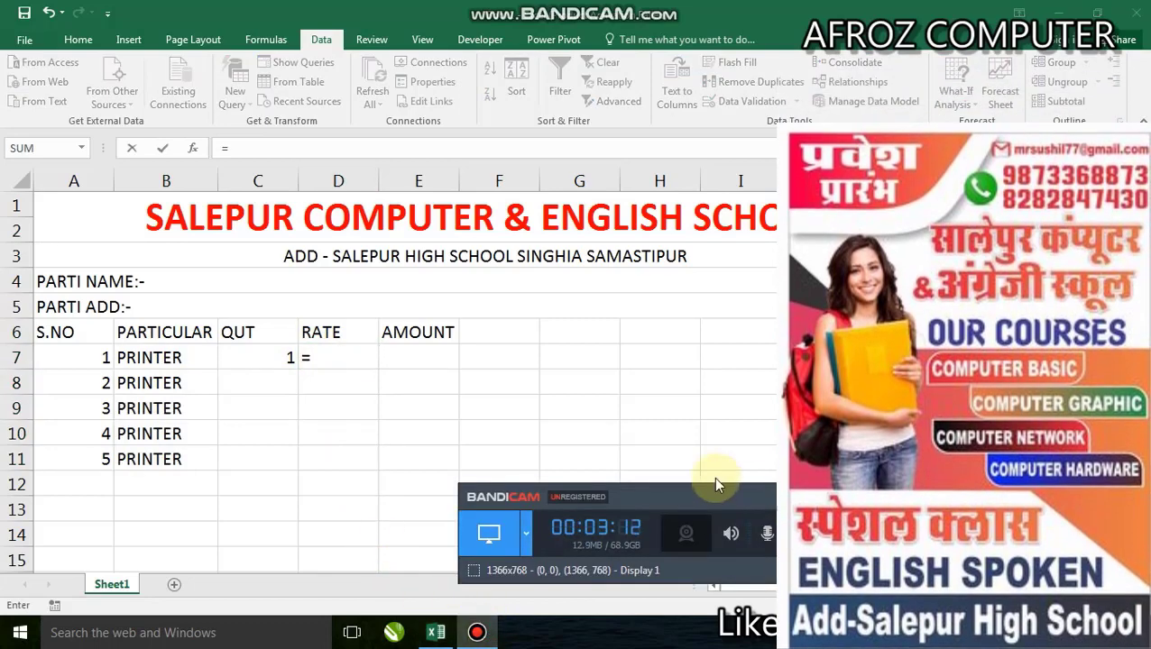
pyautogui.click(405, 355)
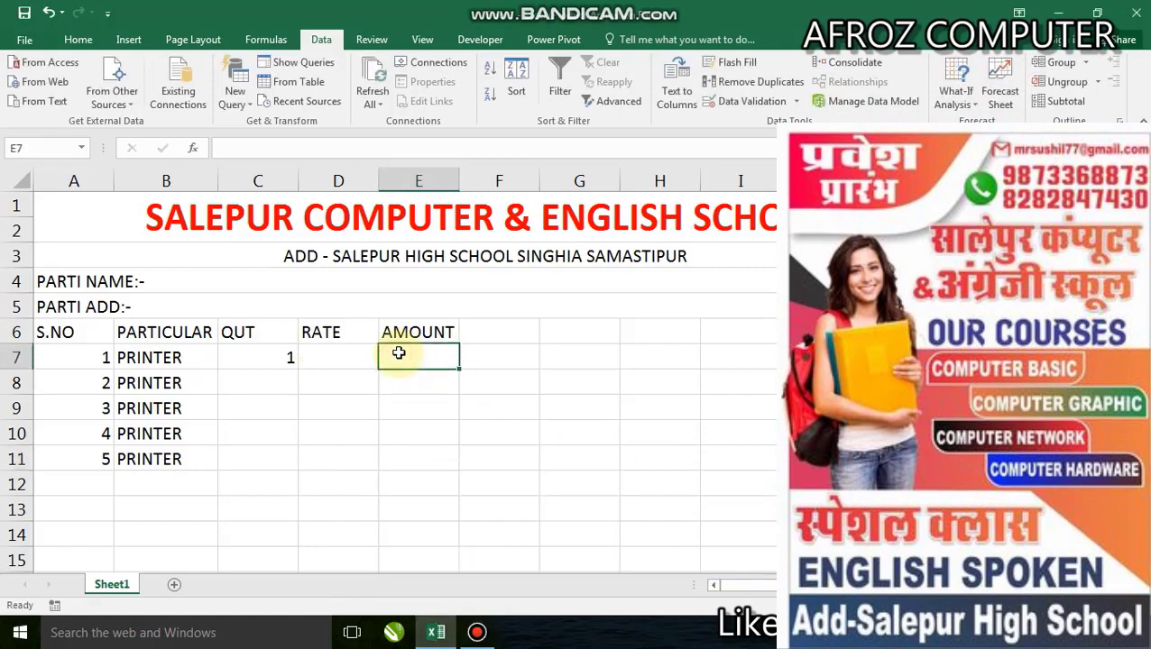
pyautogui.write('=')
pyautogui.click(478, 633)
pyautogui.click(481, 637)
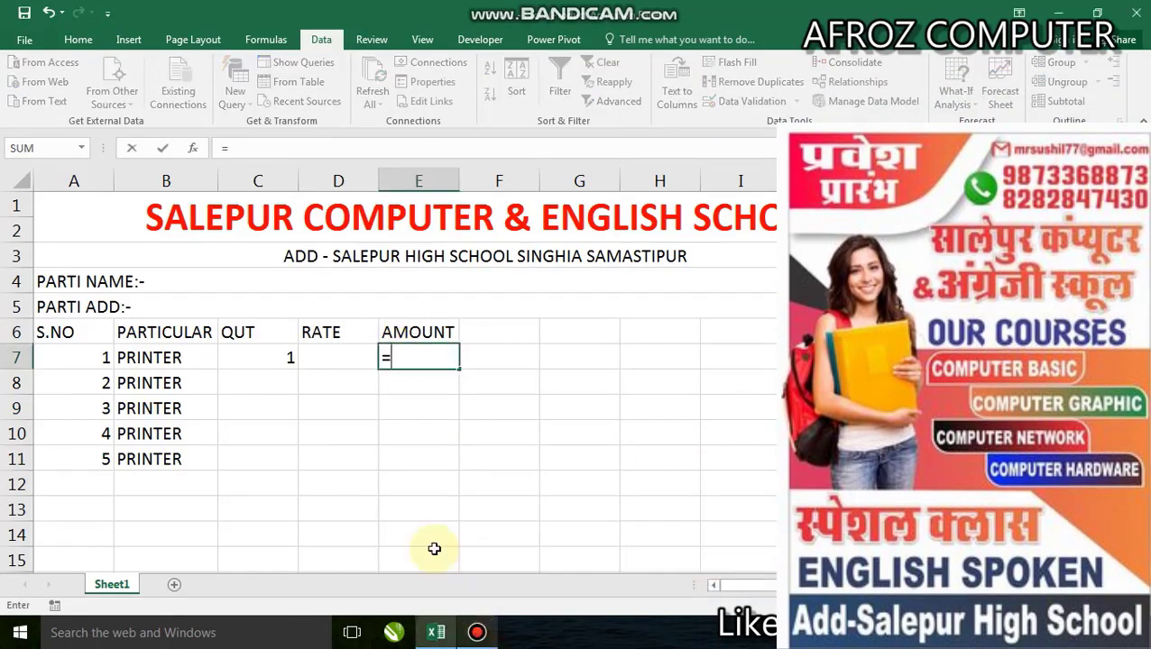
# Enter =IF(B7="","",VLOOKUP(B7,TABLE,2,0)) in E7 so it shows 5000 for PRINTER
pyautogui.write('IF')
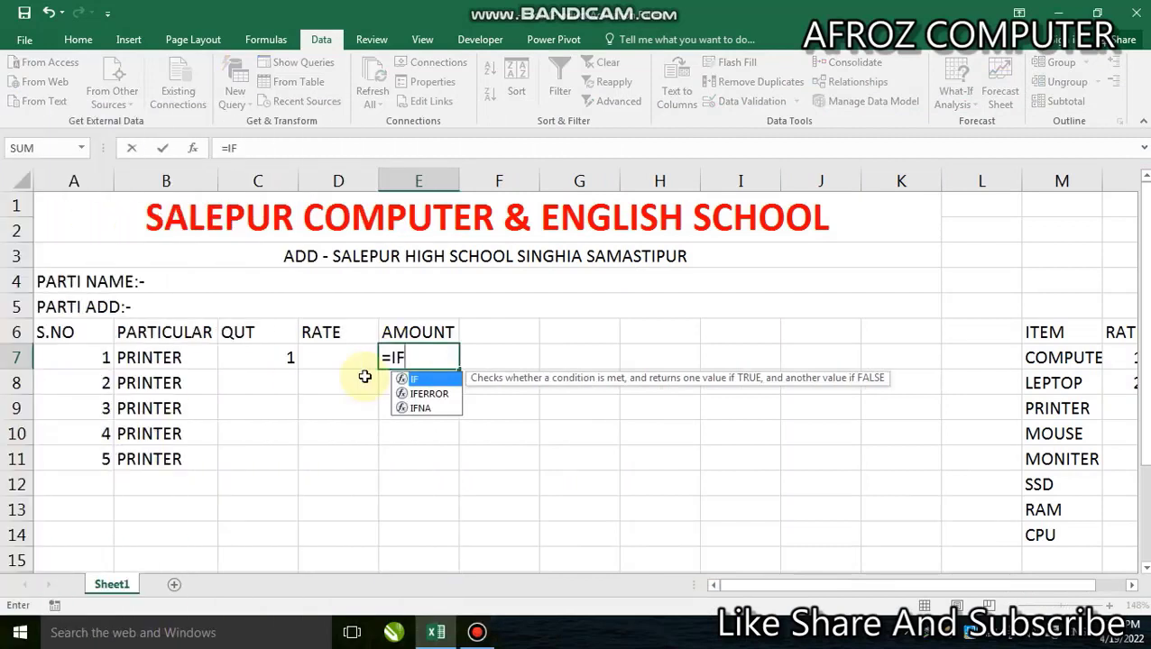
pyautogui.write('(')
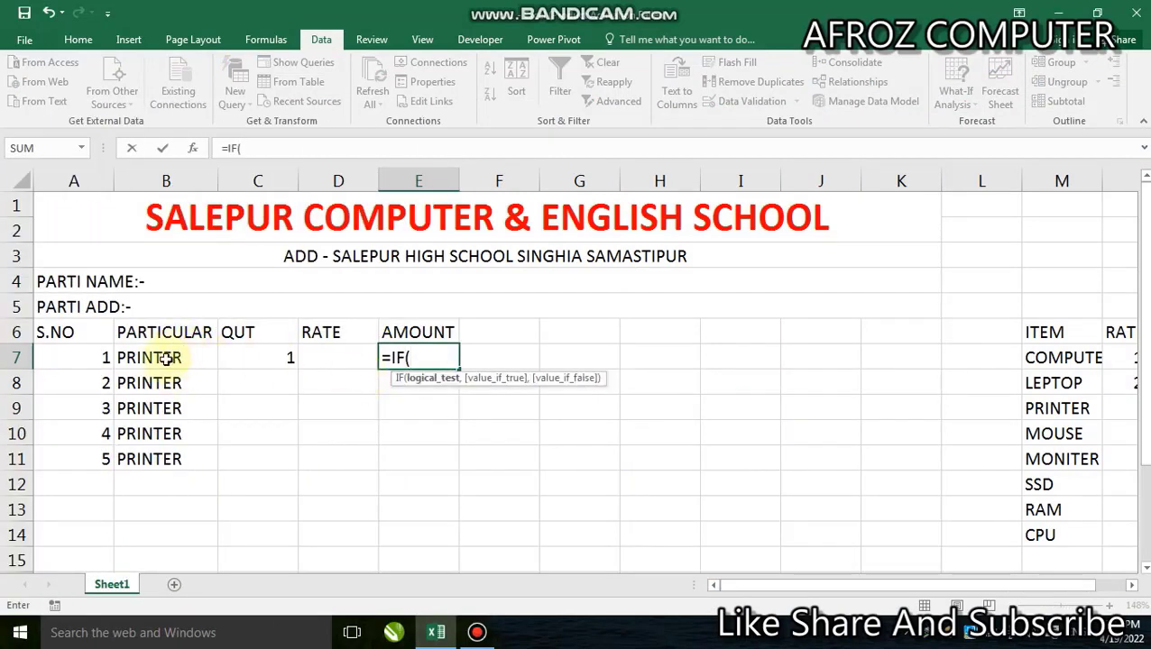
pyautogui.click(192, 358)
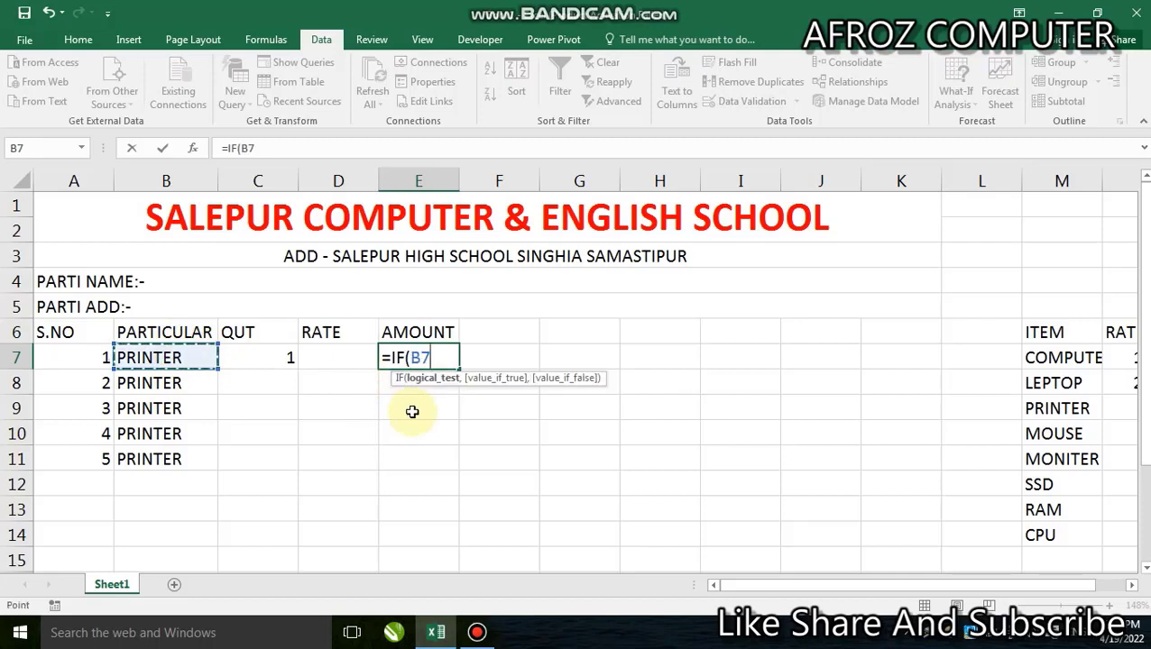
pyautogui.write('=""')
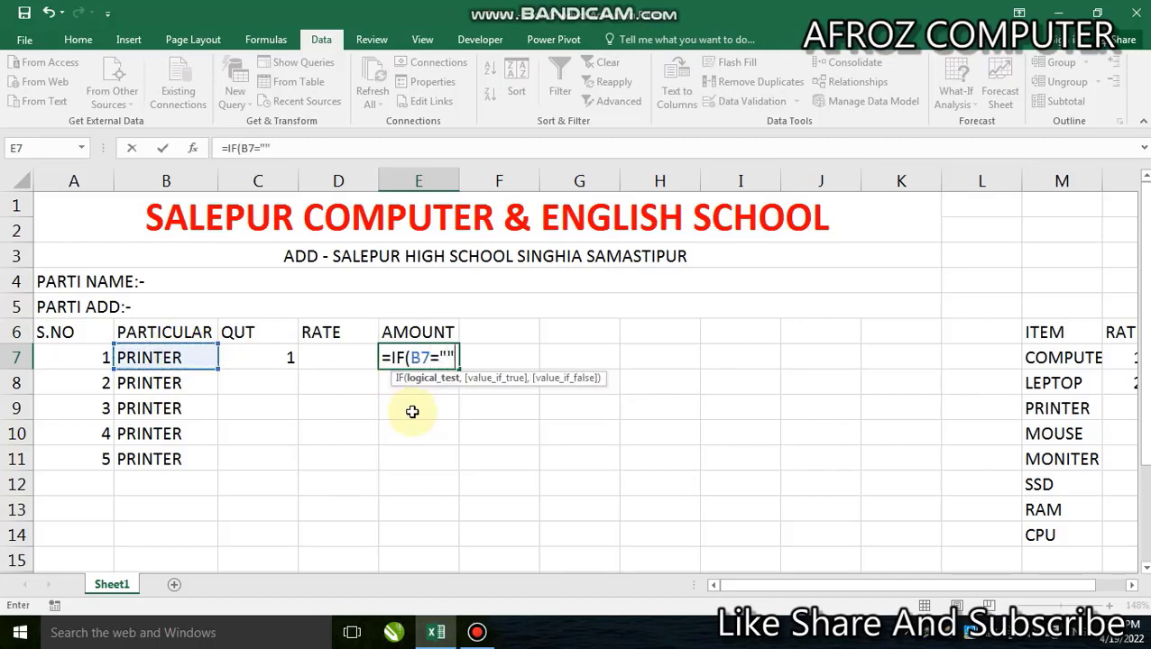
pyautogui.write(',')
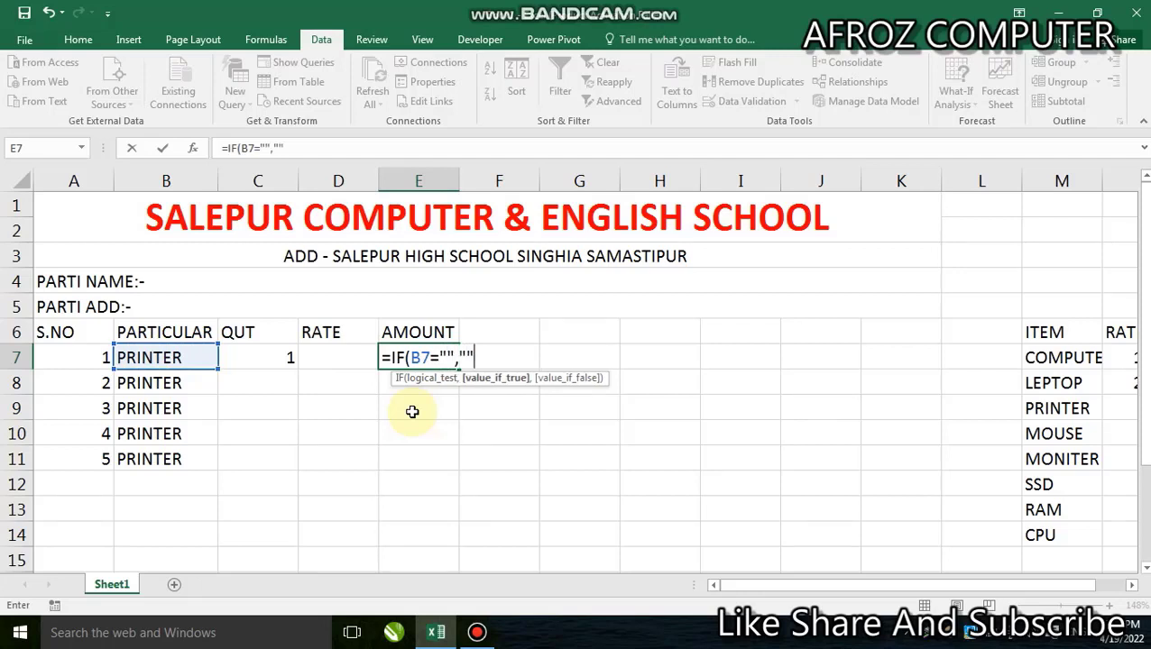
pyautogui.write(',V')
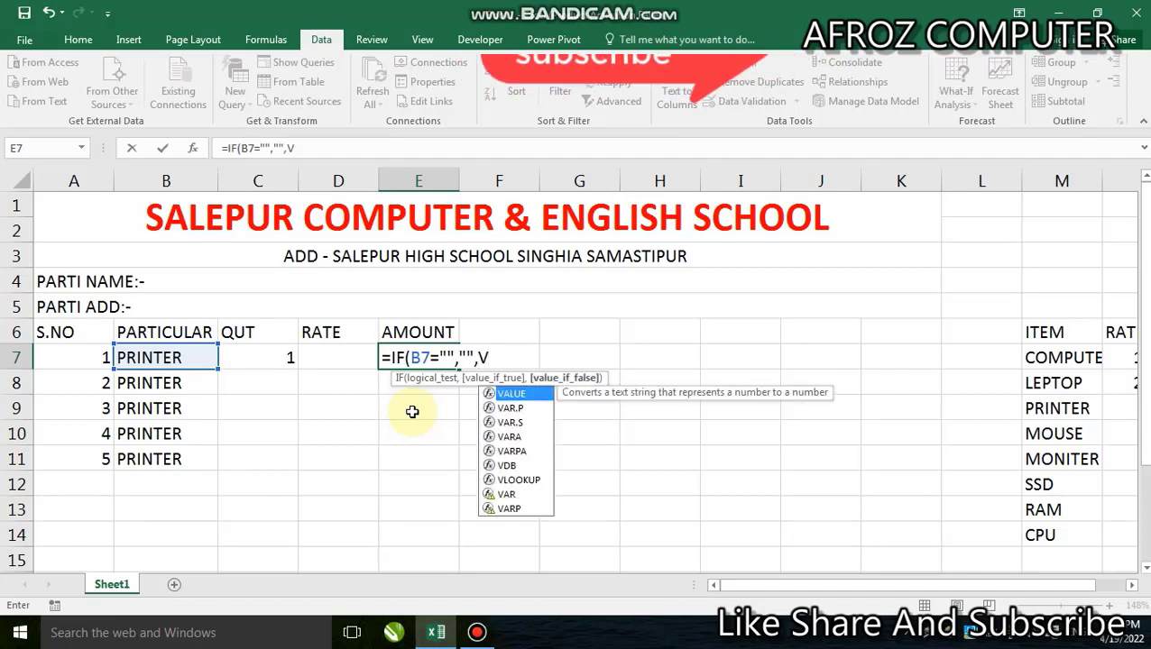
pyautogui.write('L')
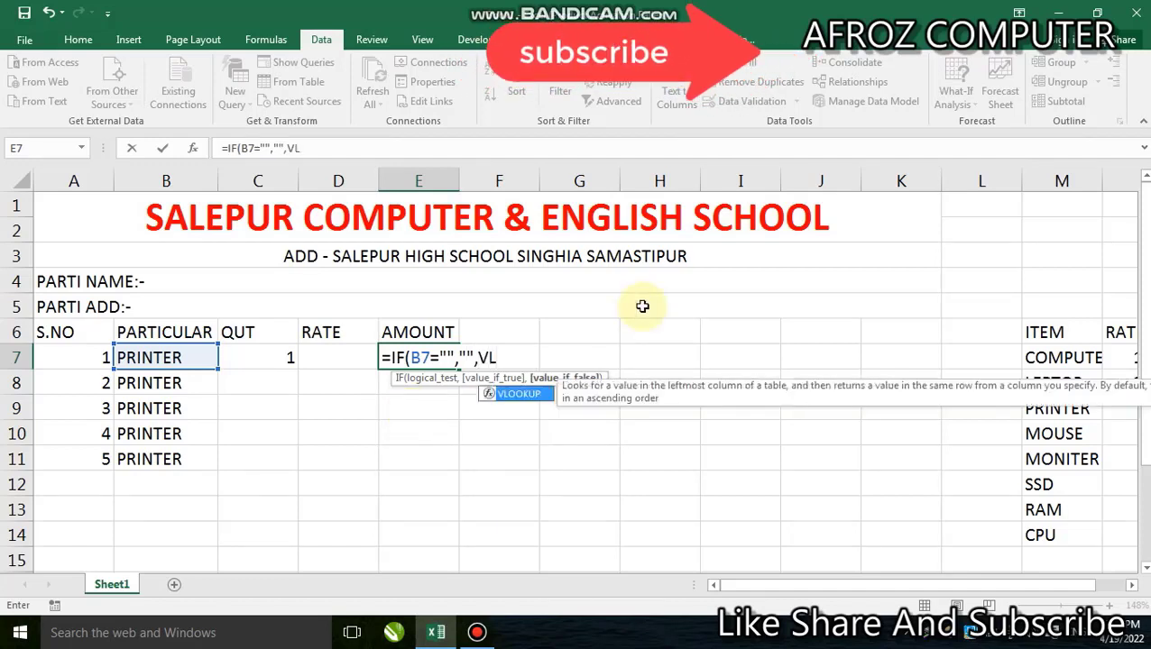
pyautogui.doubleClick(513, 397)
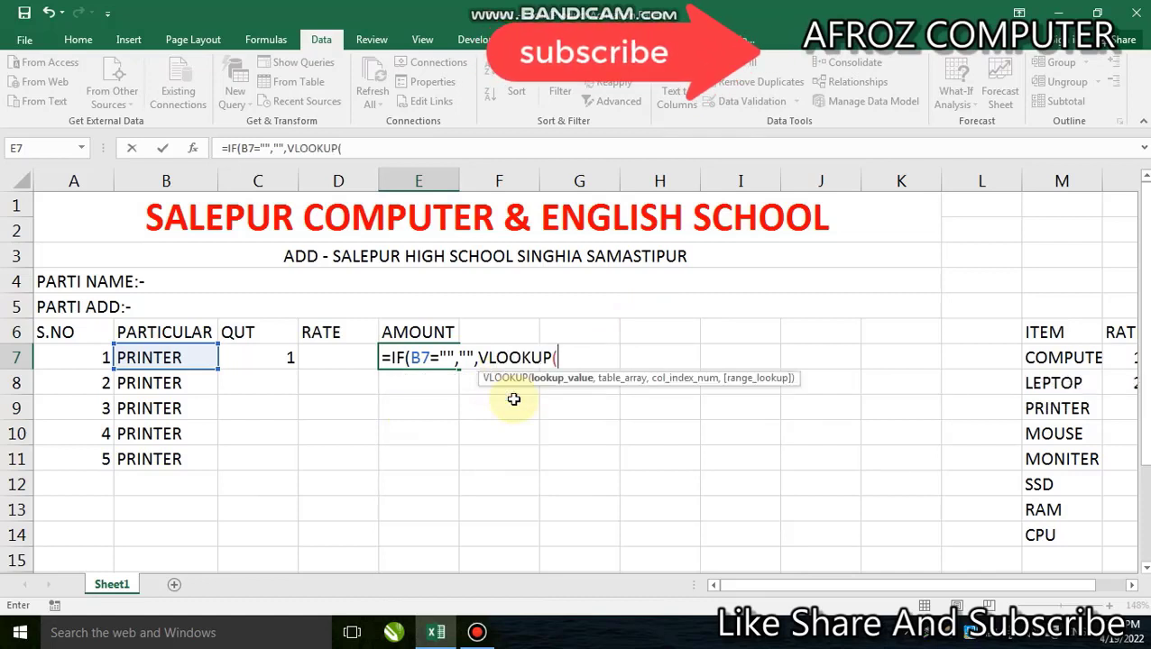
pyautogui.click(187, 359)
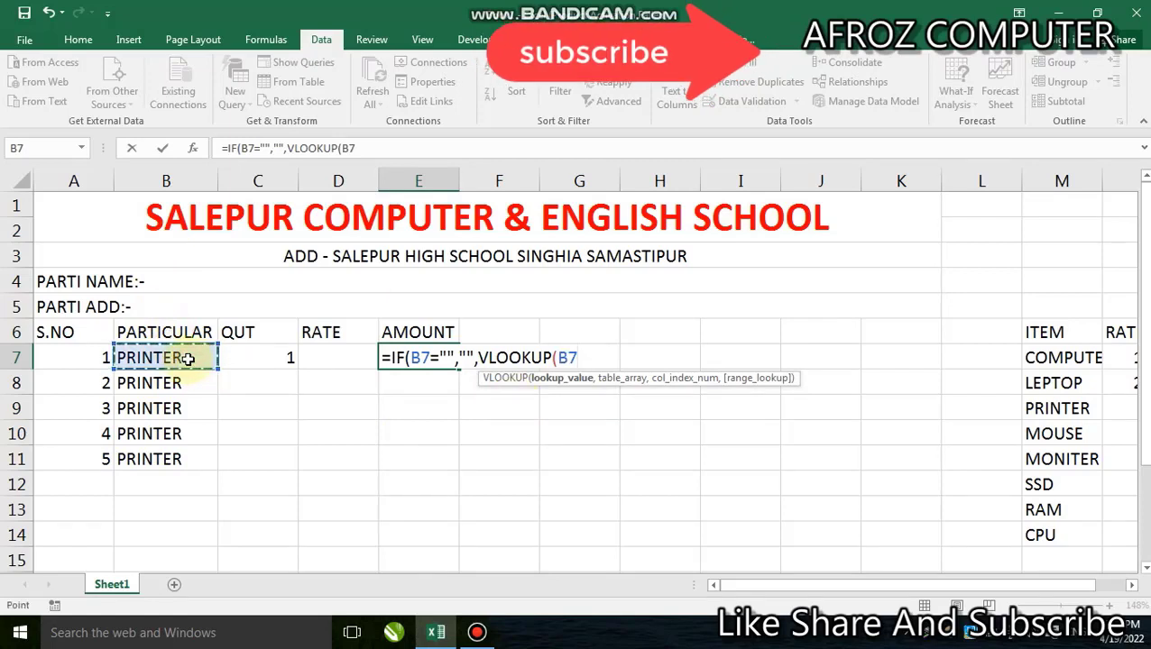
pyautogui.write(',')
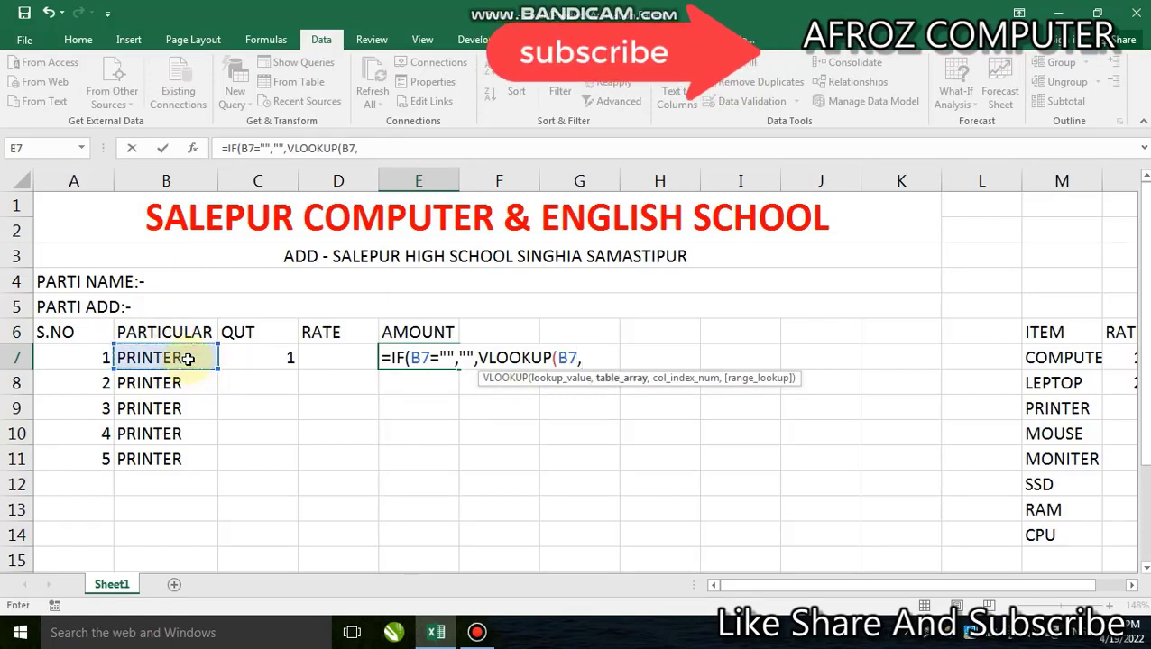
pyautogui.write('TA')
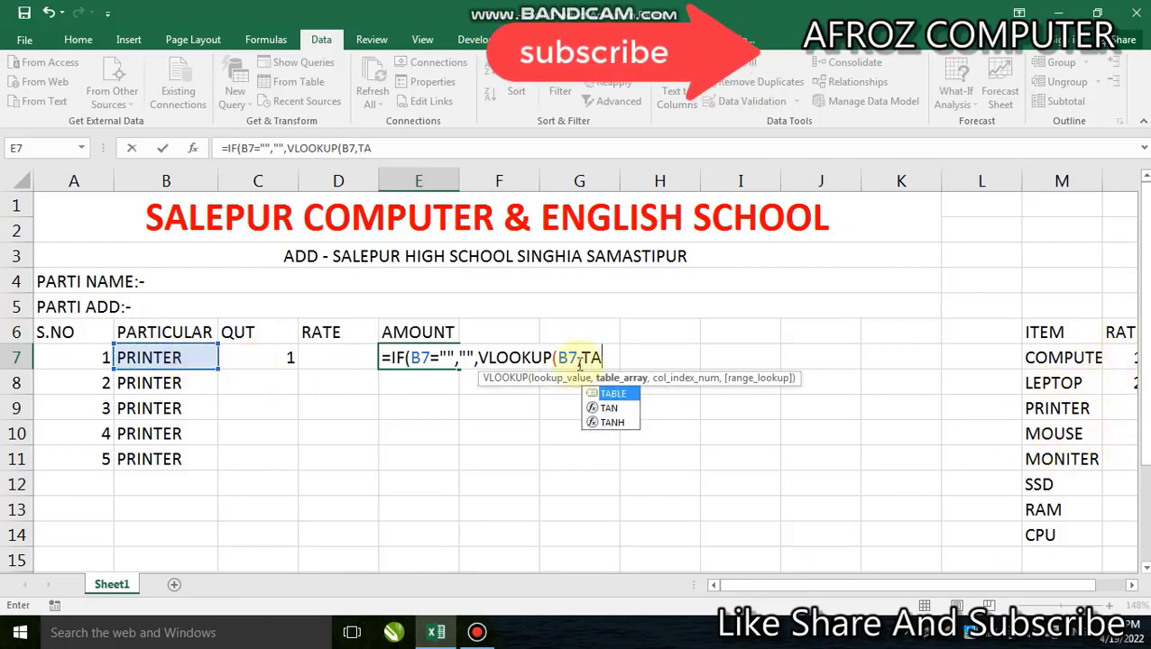
pyautogui.write('BLE')
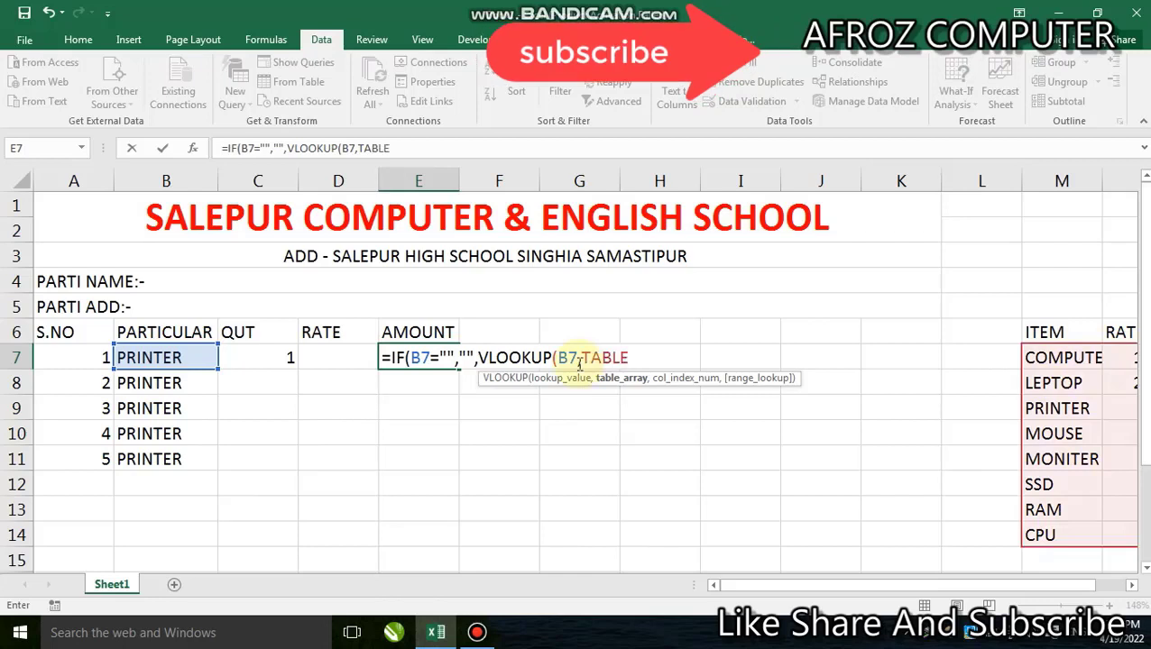
pyautogui.write(',')
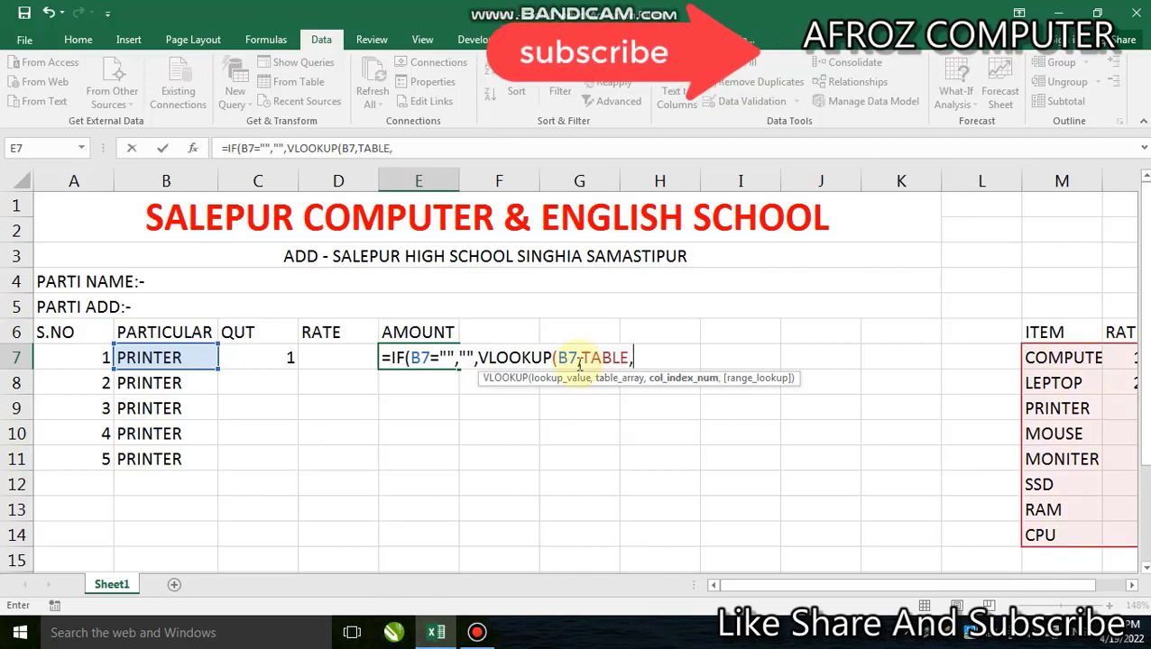
pyautogui.write('2,')
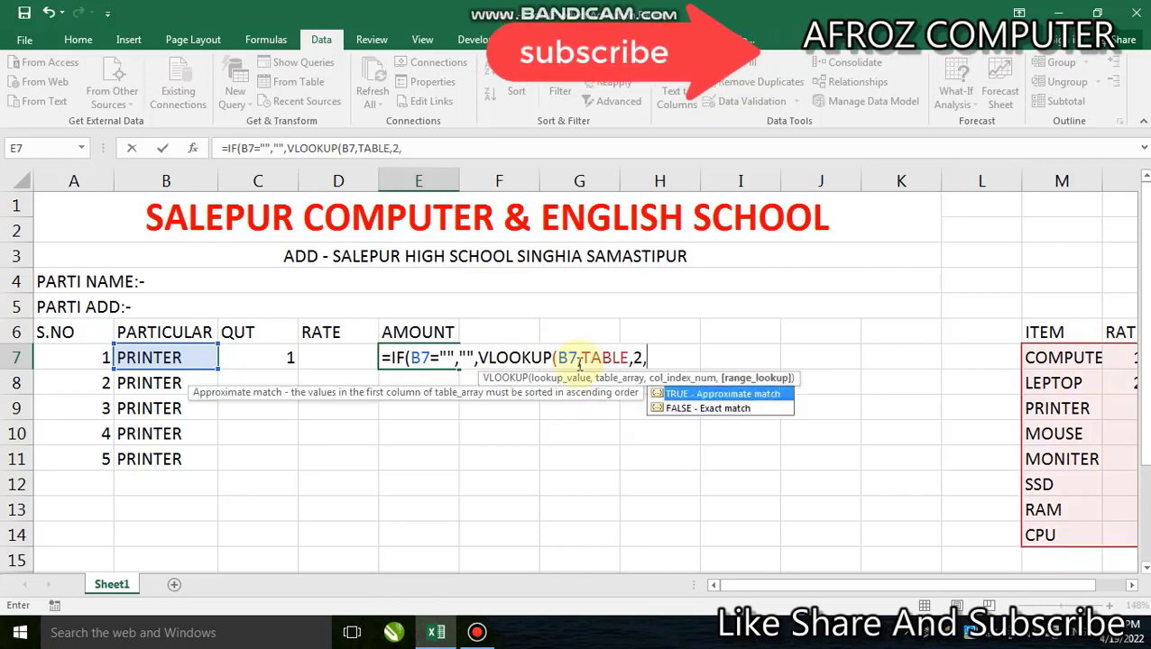
pyautogui.write('0)')
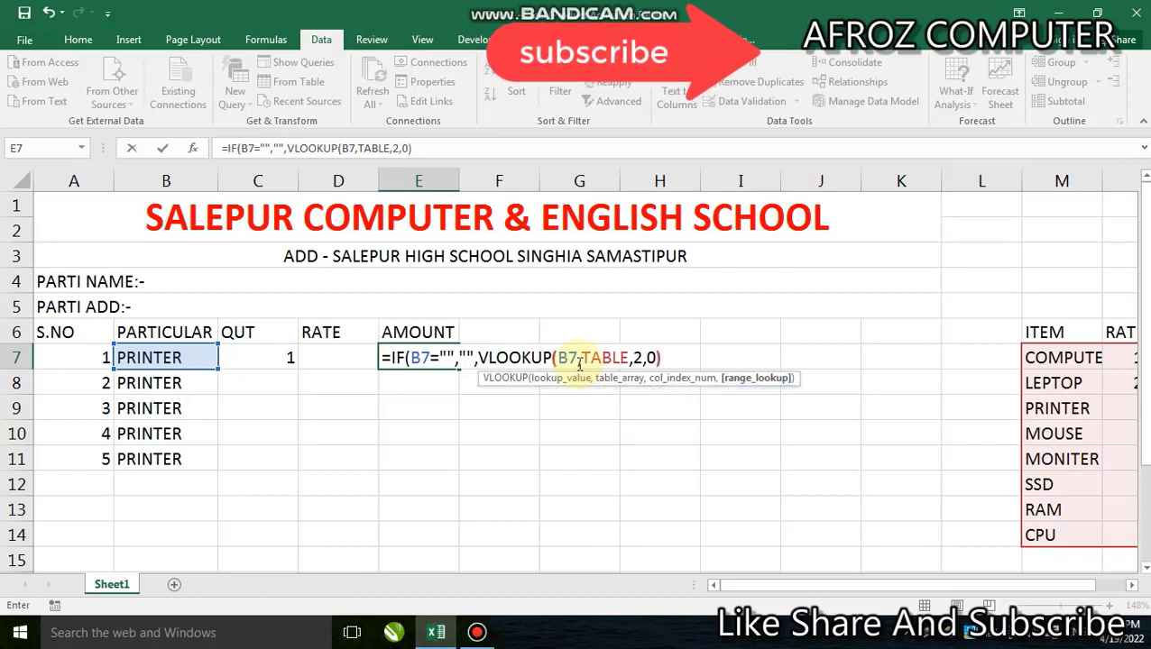
pyautogui.write(')')
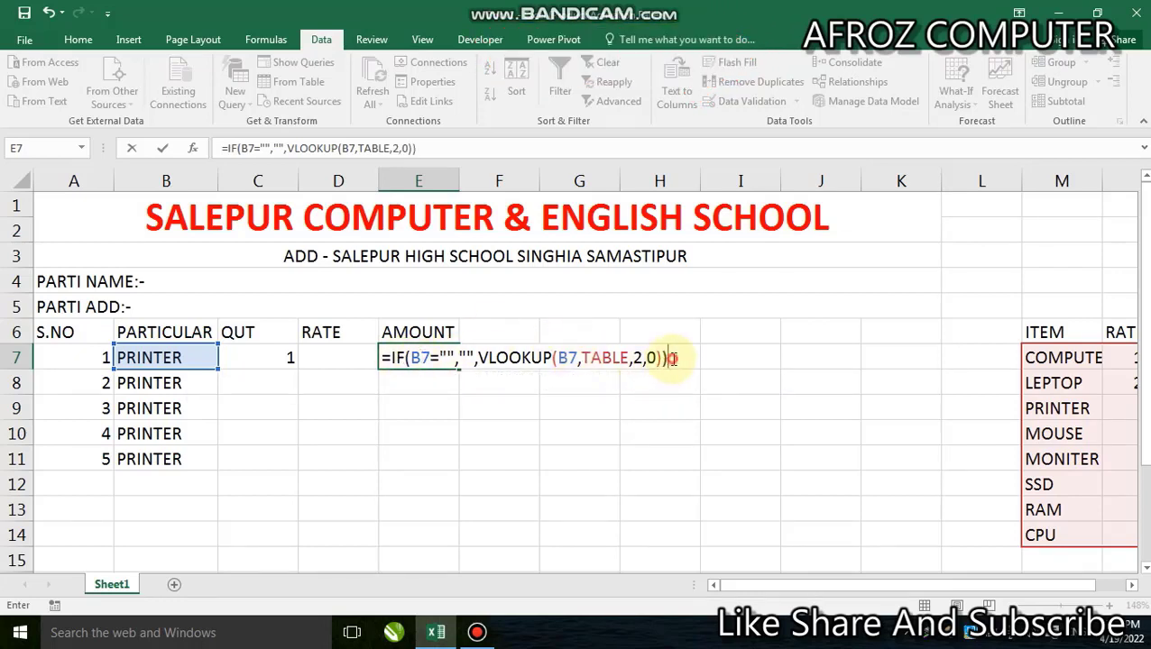
pyautogui.press('Return')
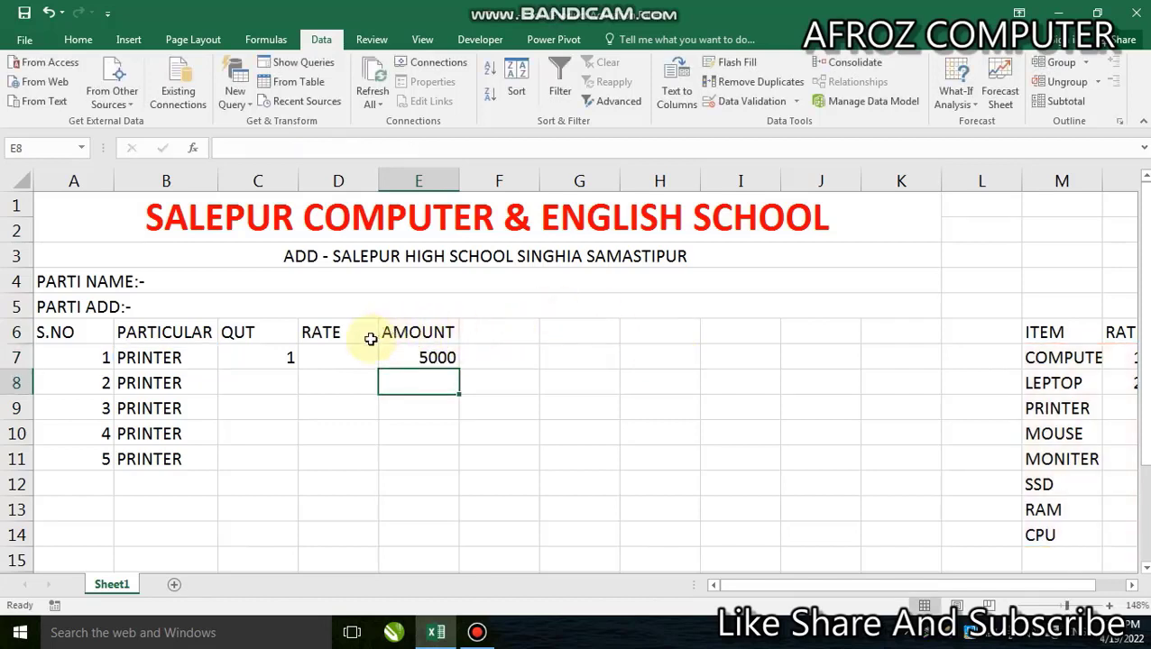
# Remove the VLOOKUP formula from AMOUNT cell E7, leaving it empty
pyautogui.click(174, 384)
pyautogui.click(288, 356)
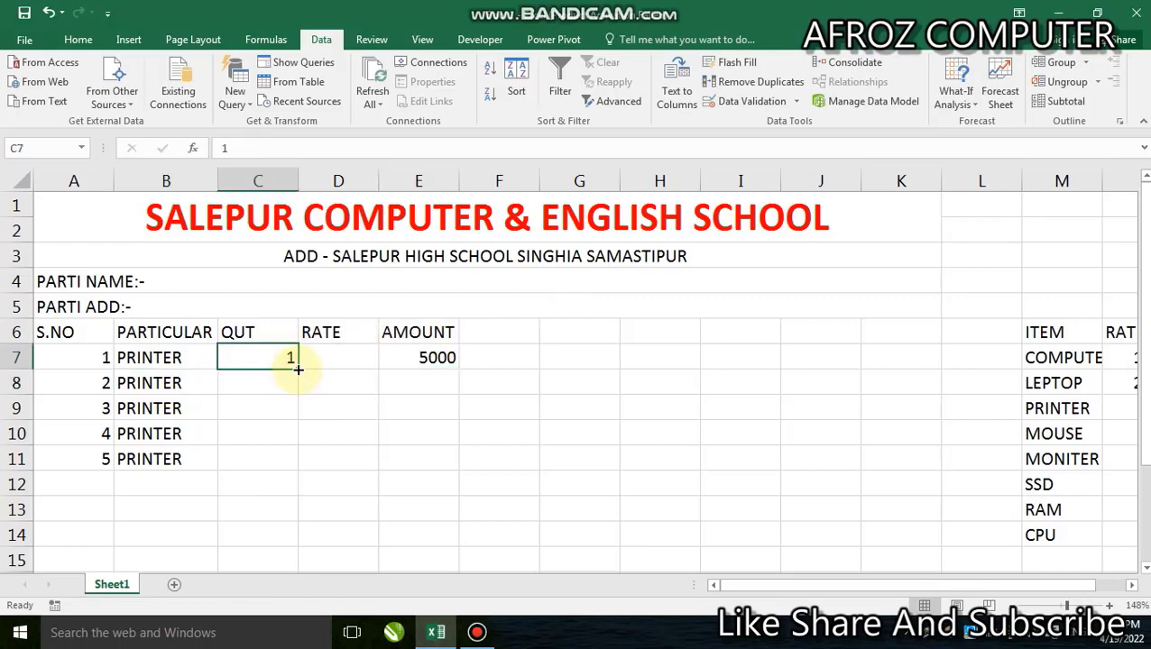
pyautogui.click(338, 356)
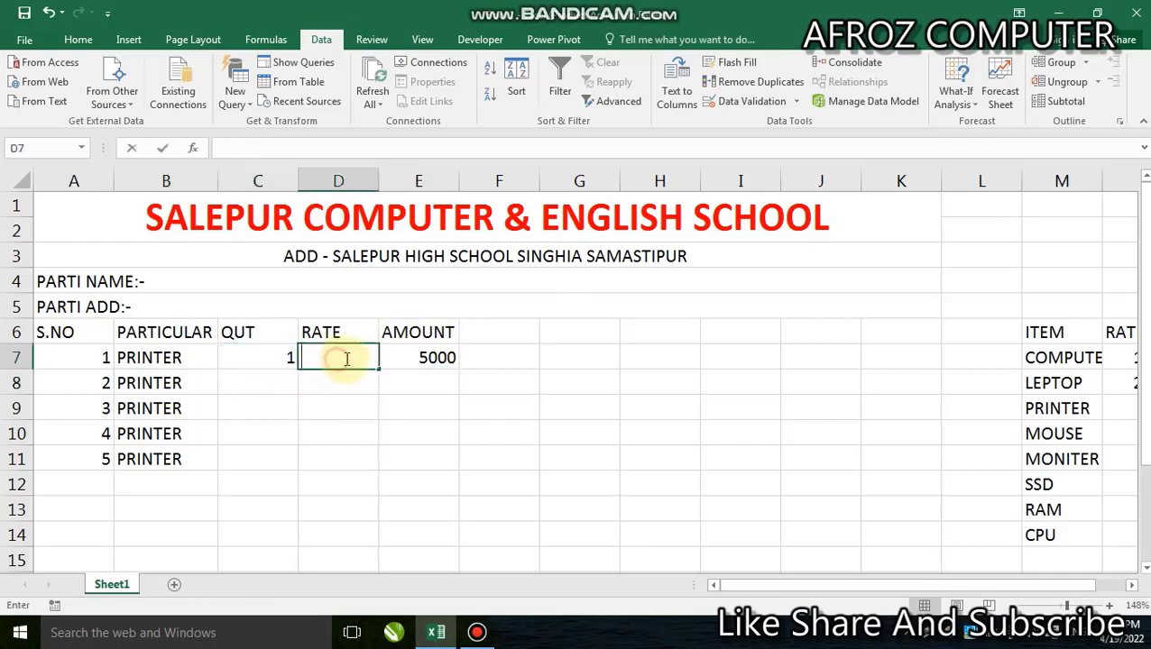
pyautogui.doubleClick(422, 359)
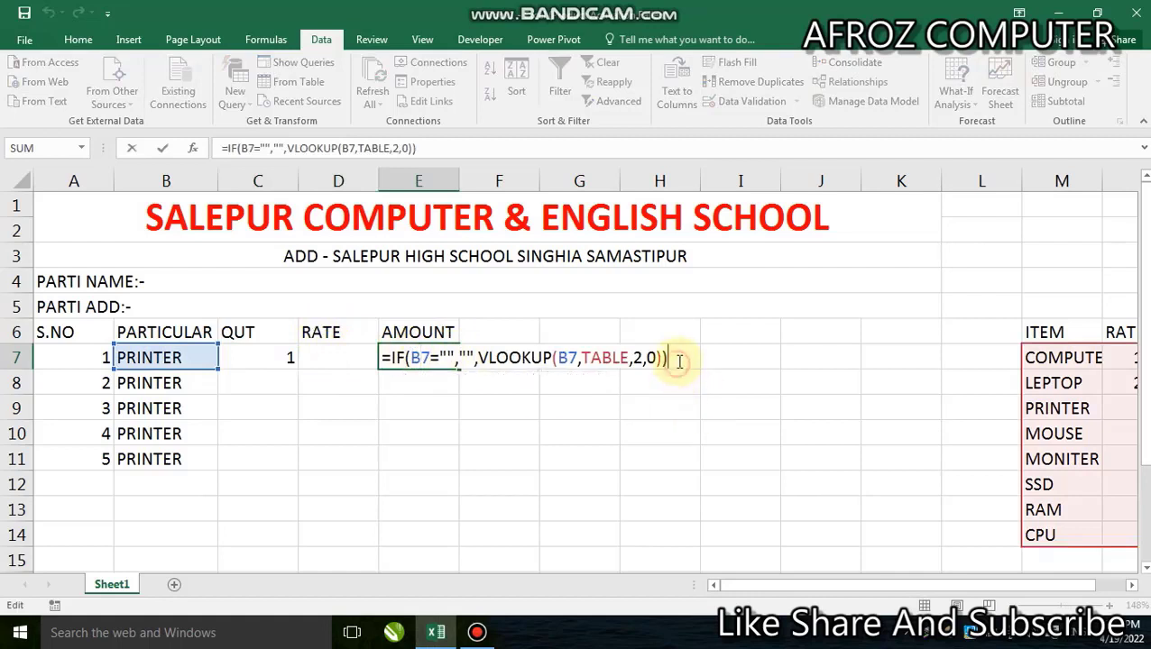
pyautogui.moveTo(676, 358); pyautogui.dragTo(552, 358)
pyautogui.moveTo(465, 352); pyautogui.dragTo(383, 357)
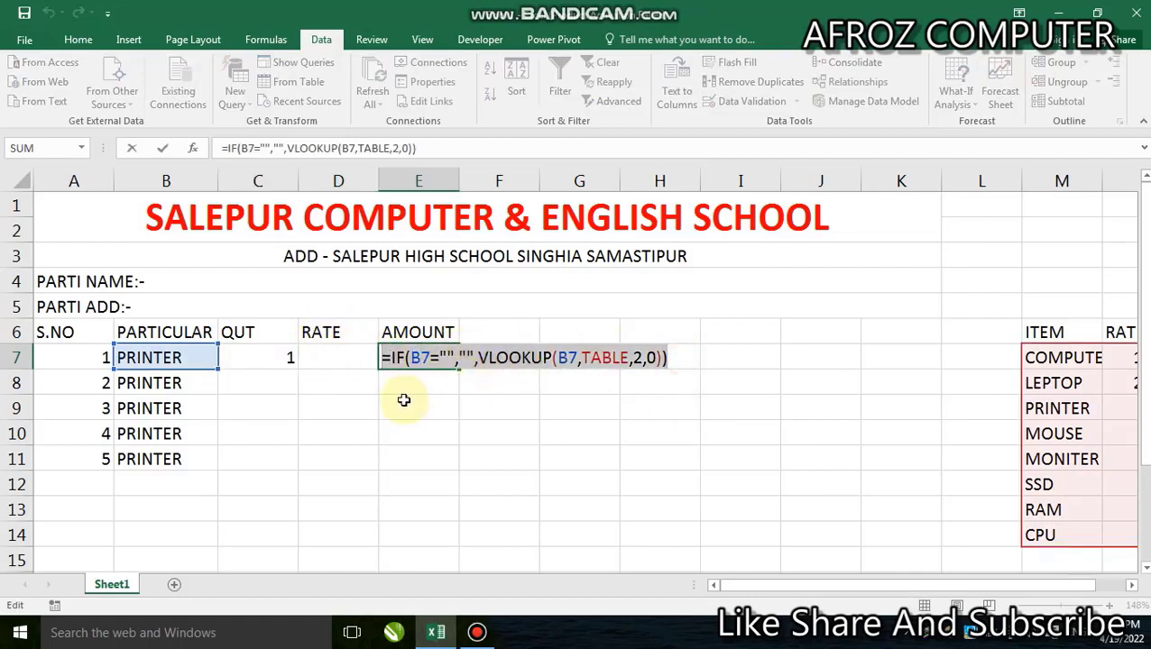
pyautogui.write('=')
pyautogui.click(365, 394)
pyautogui.press('Return')
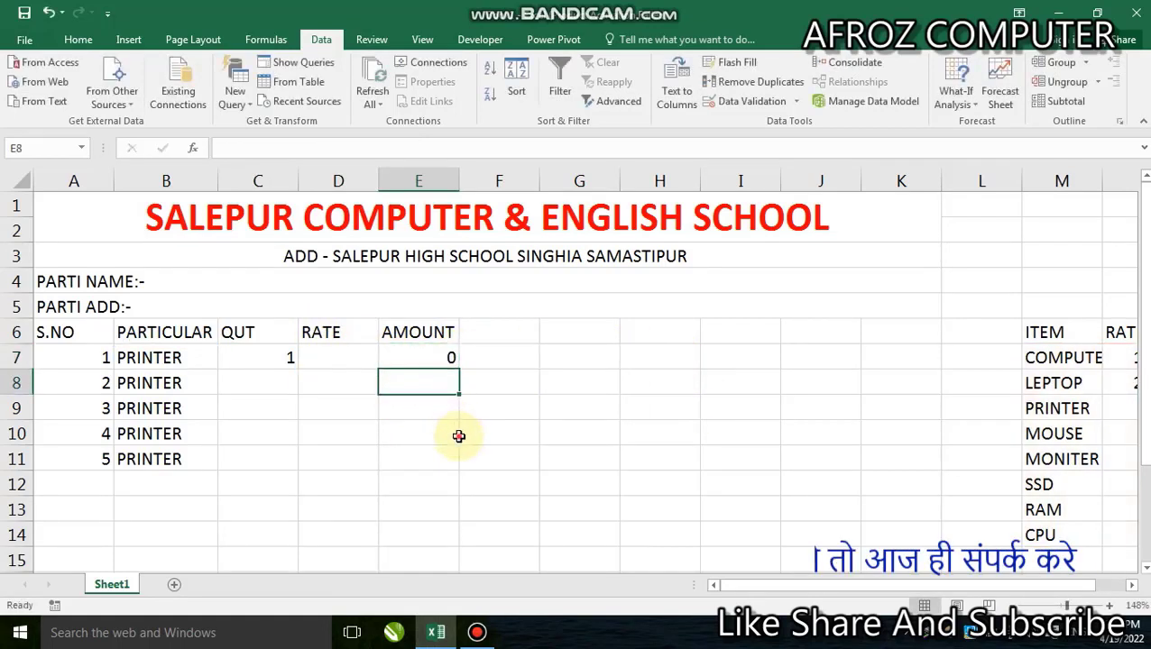
pyautogui.click(435, 361)
pyautogui.press('Delete')
# Enter =IF(B7="","",VLOOKUP(B7,TABLE,2,0)) in RATE cell D7, showing 5000 for PRINTER
pyautogui.click(342, 358)
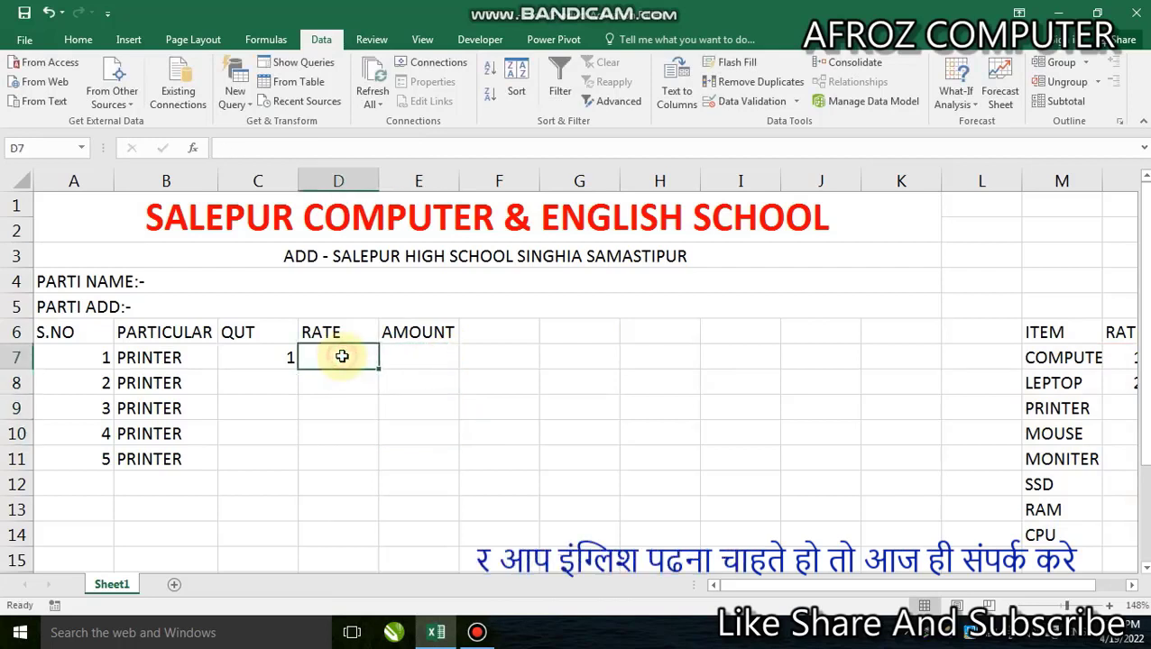
pyautogui.write('=')
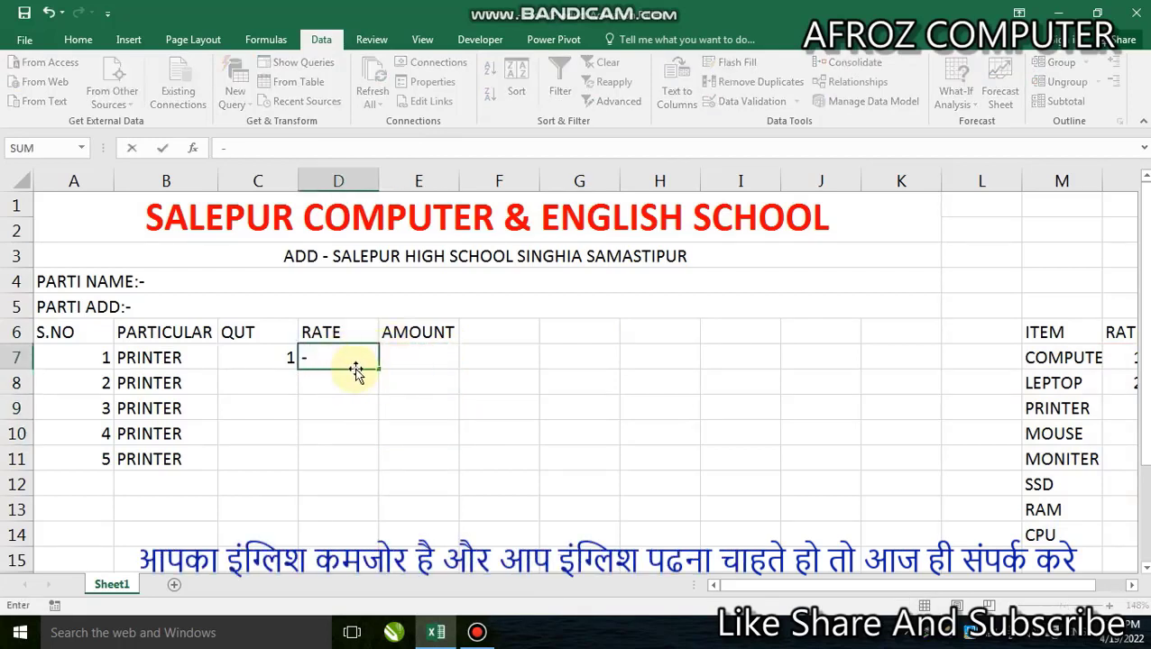
pyautogui.write('IF')
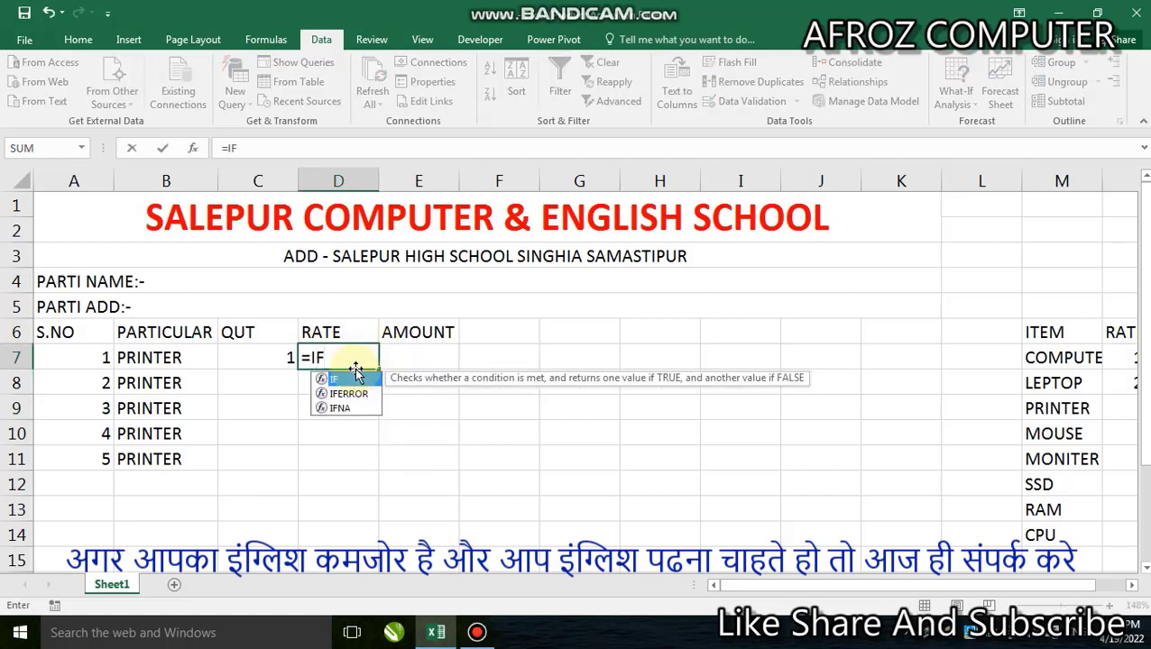
pyautogui.doubleClick(356, 373)
pyautogui.click(195, 358)
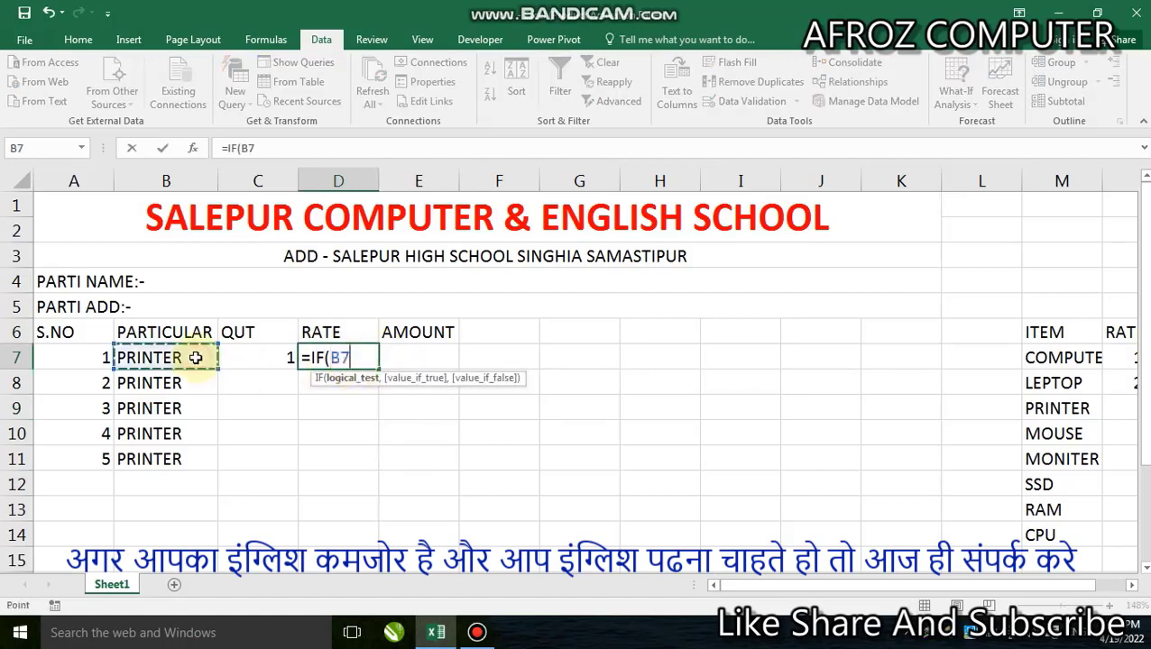
pyautogui.write('=')
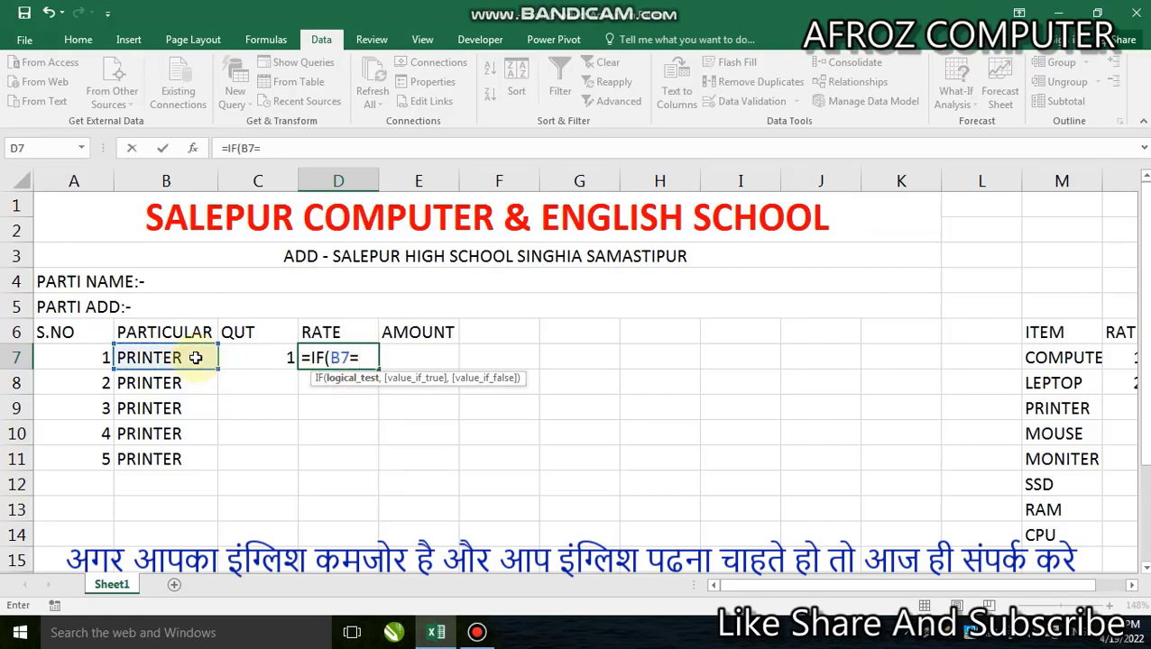
pyautogui.write('"",')
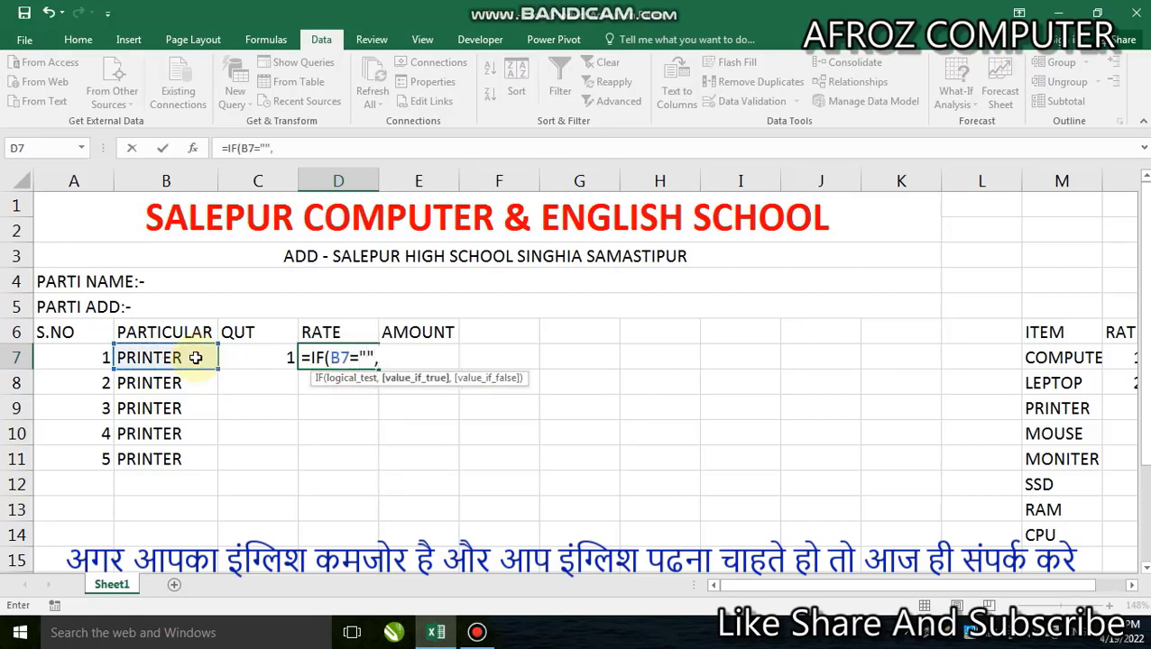
pyautogui.write('"",V')
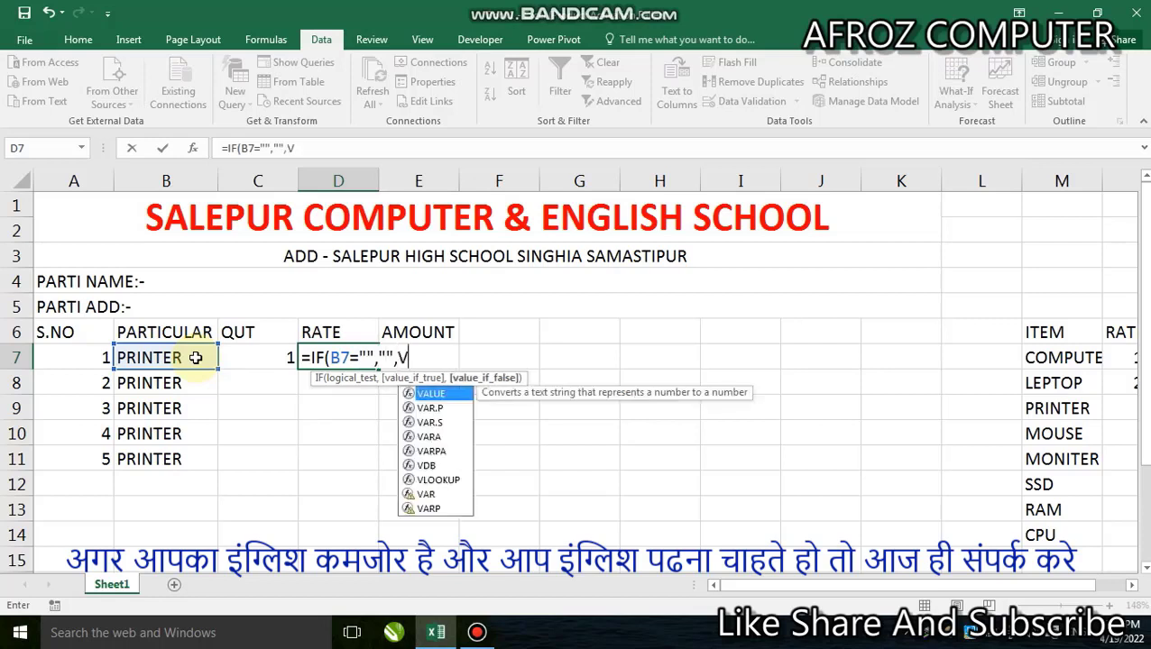
pyautogui.write('L')
pyautogui.press('Tab')
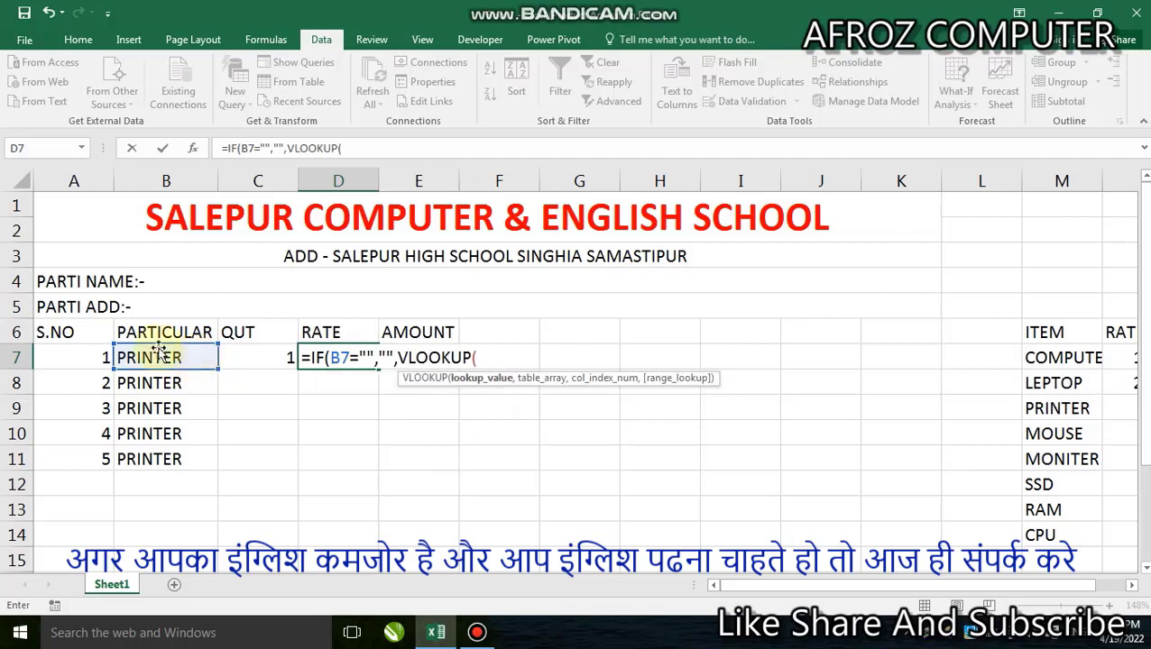
pyautogui.click(157, 354)
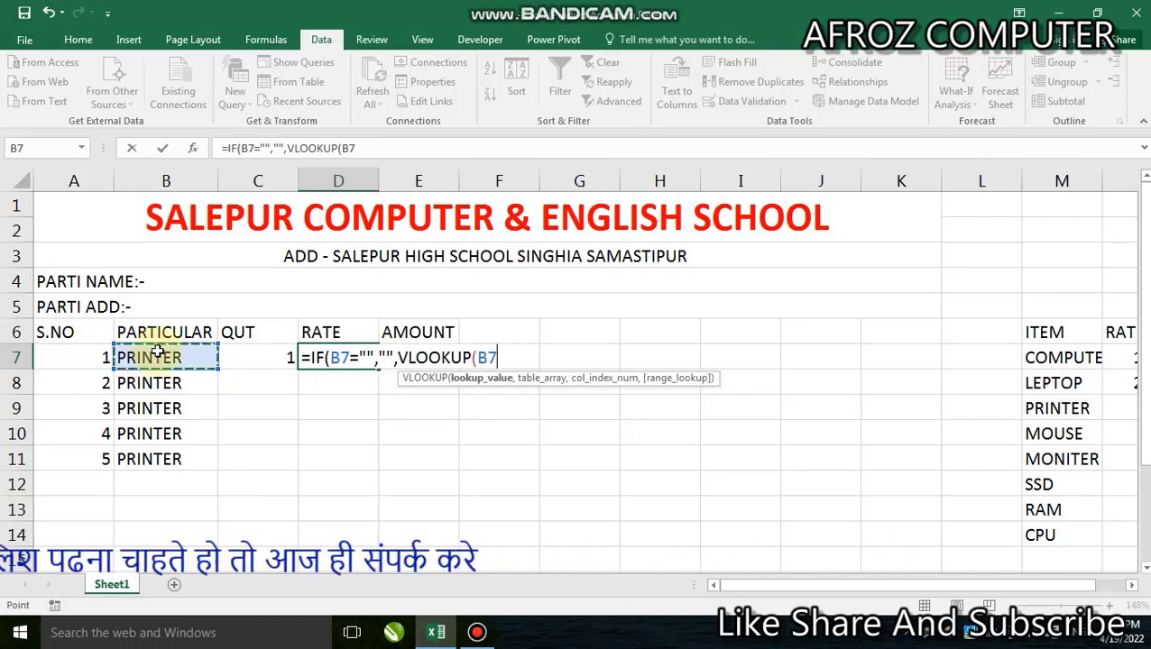
pyautogui.write(',')
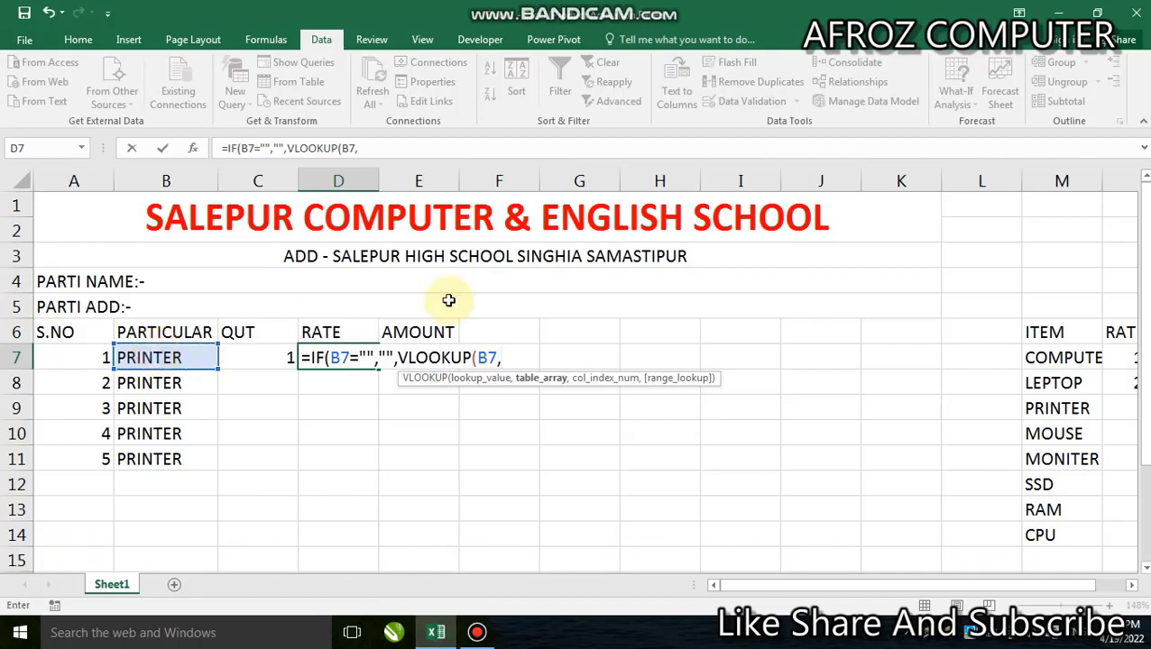
pyautogui.click(1130, 585)
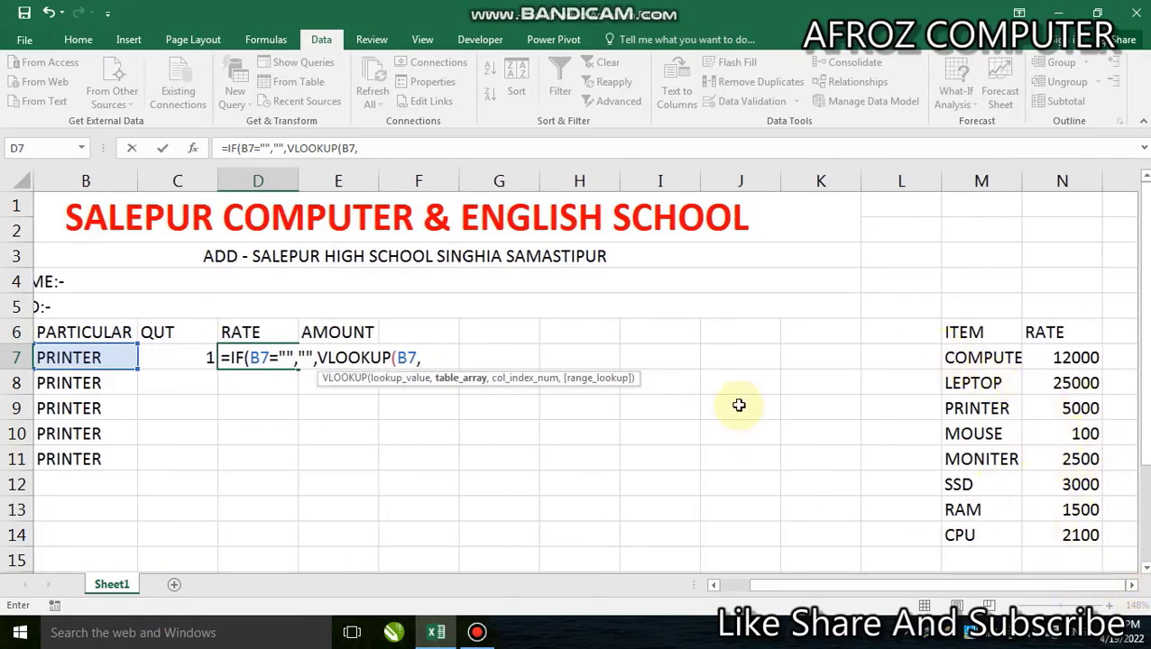
pyautogui.write('TABLE')
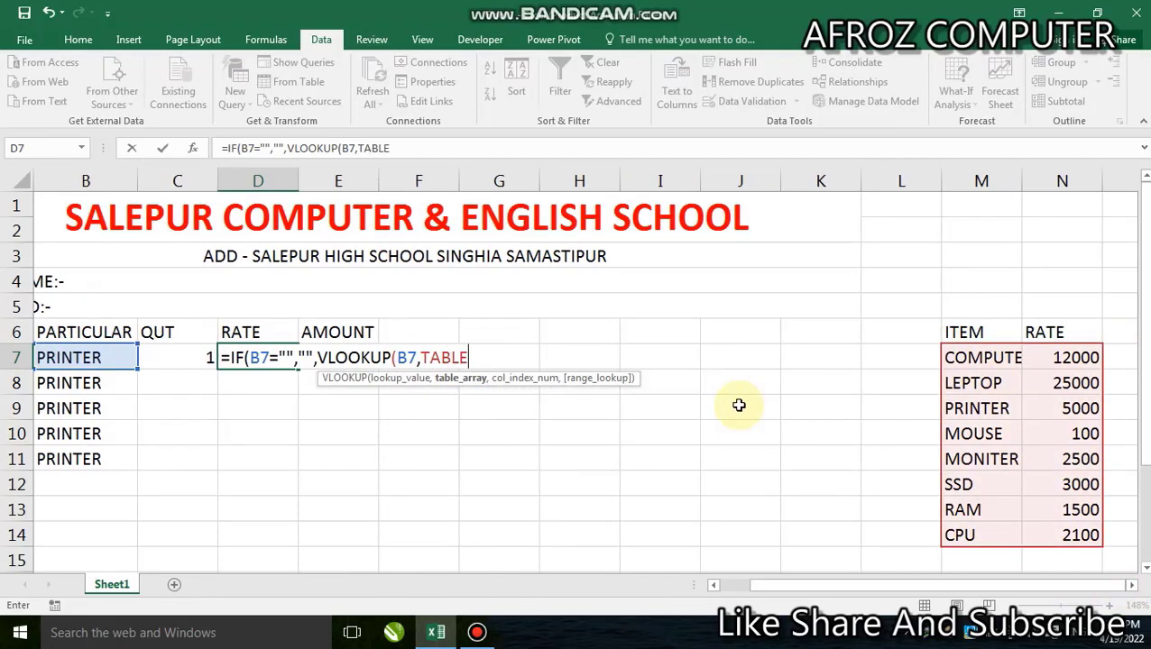
pyautogui.write(',2')
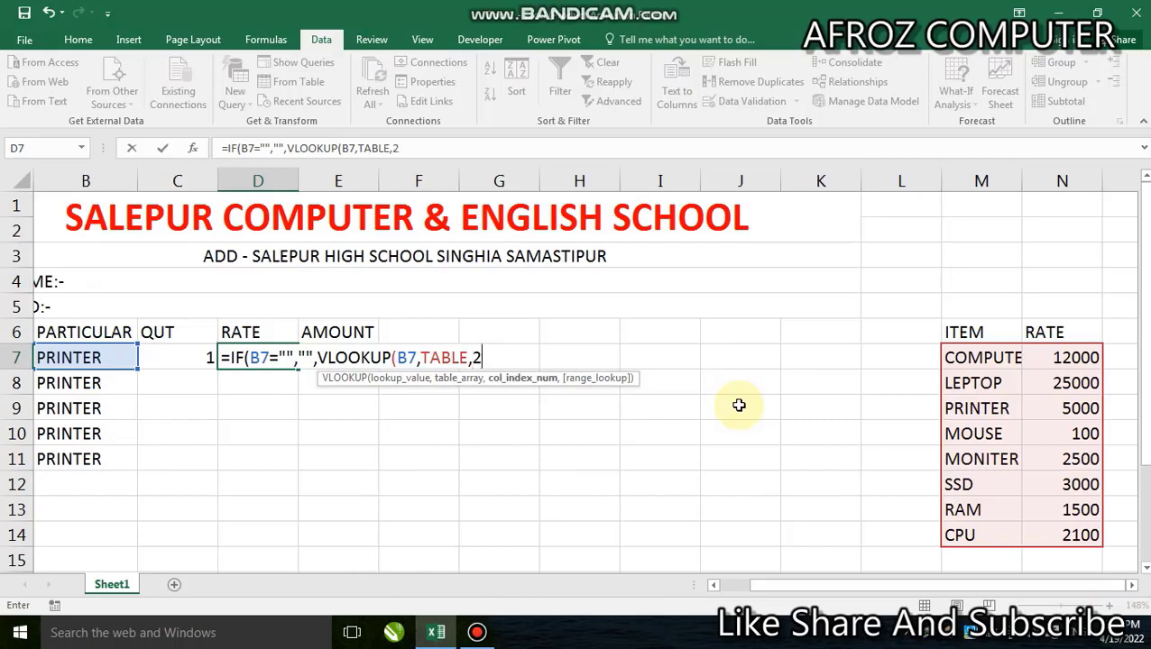
pyautogui.write(',0')
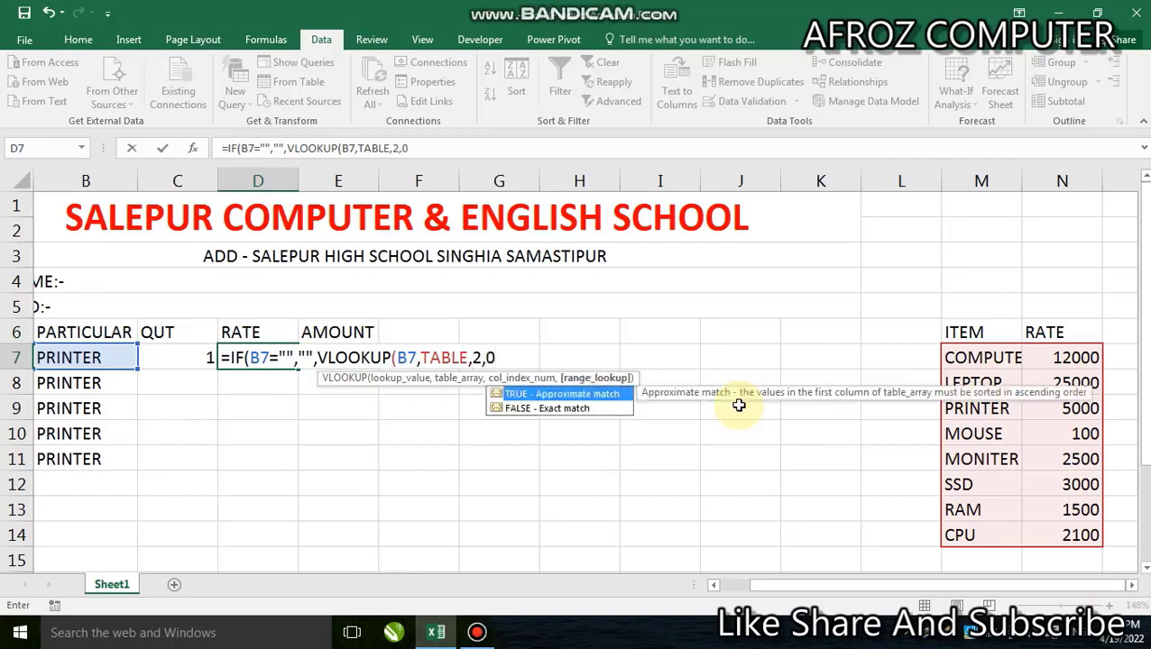
pyautogui.write(')')
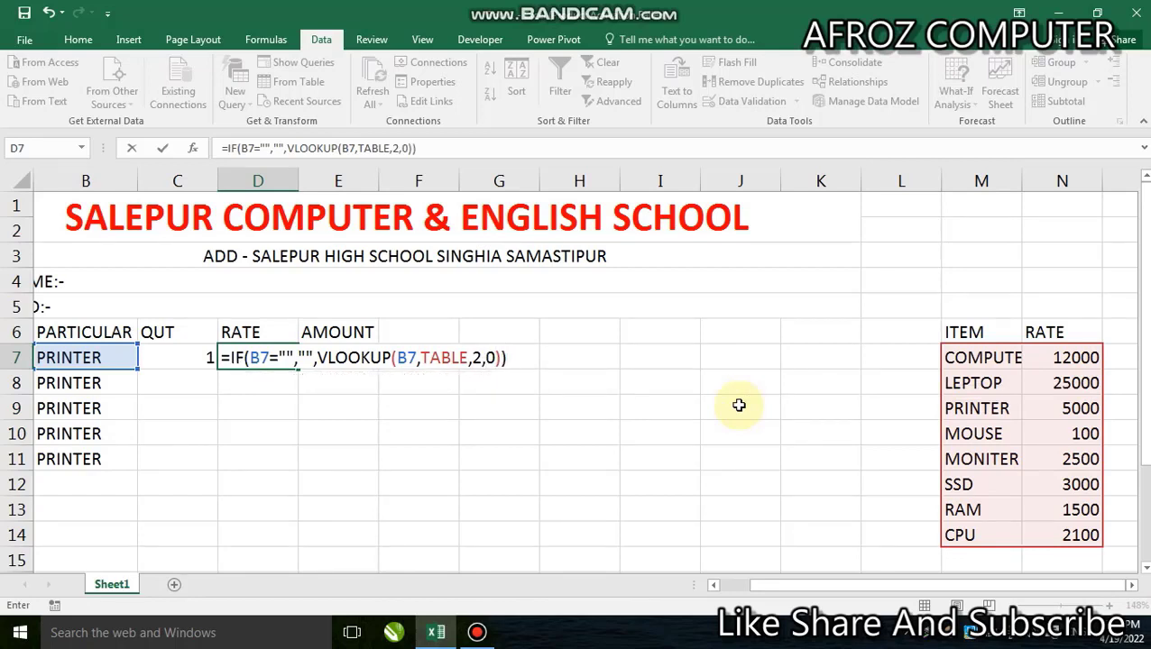
pyautogui.press('Return')
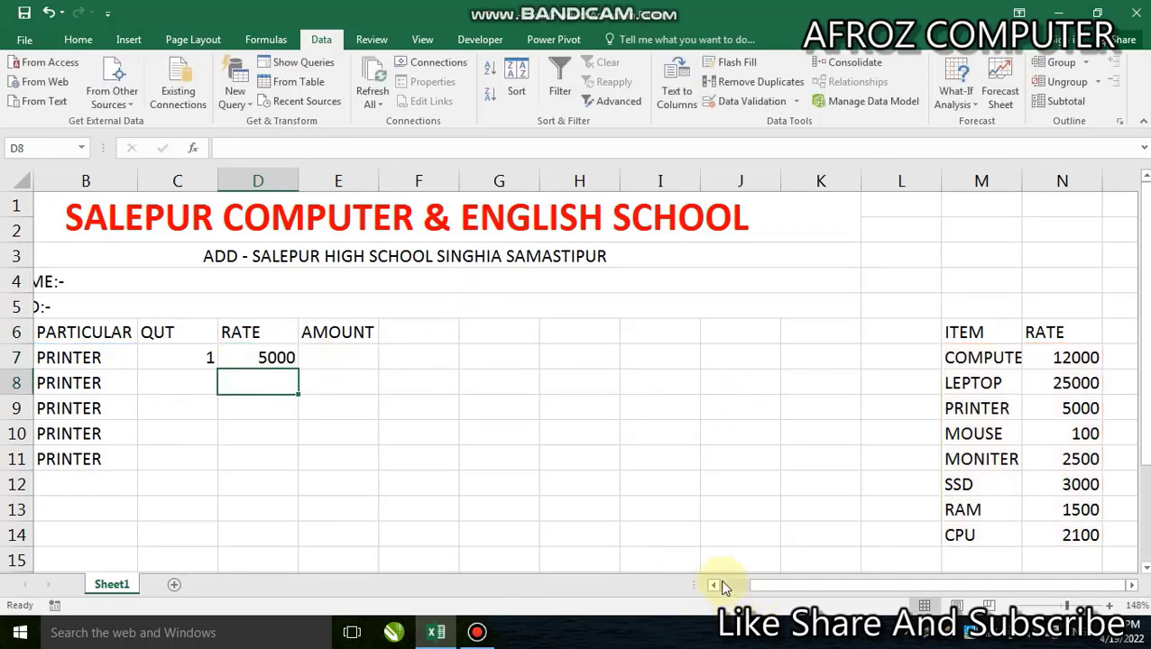
# Fill quantity 1 in C7 and the rate formula in D7 down to row 11
pyautogui.click(712, 585)
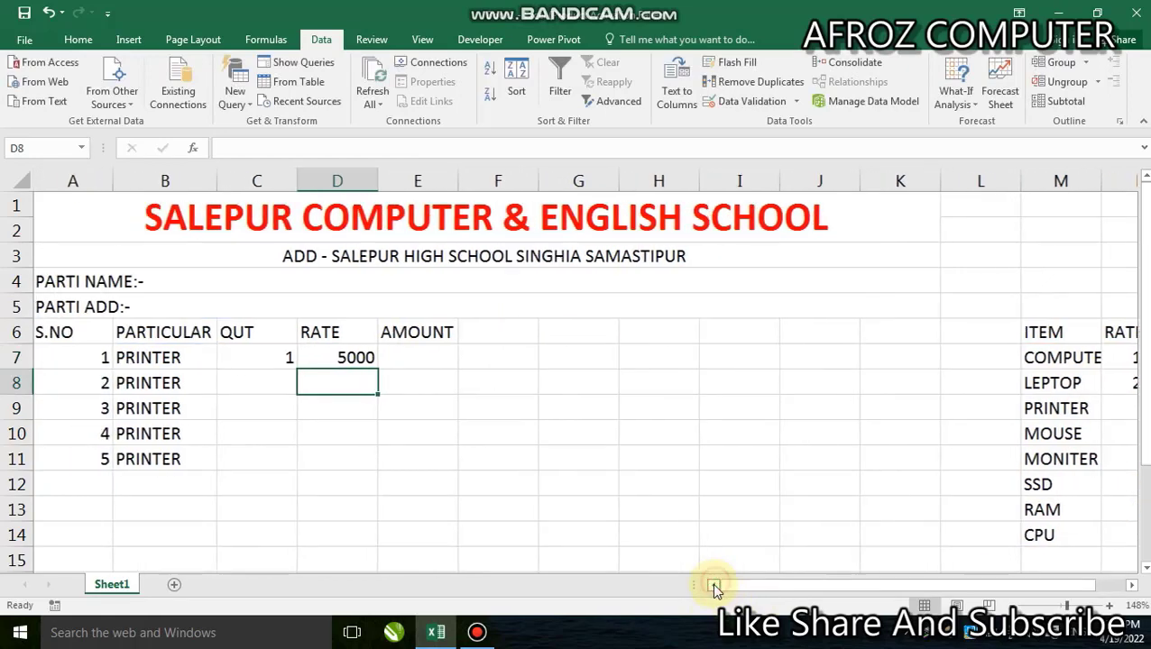
pyautogui.click(265, 364)
pyautogui.moveTo(298, 370); pyautogui.dragTo(298, 469)
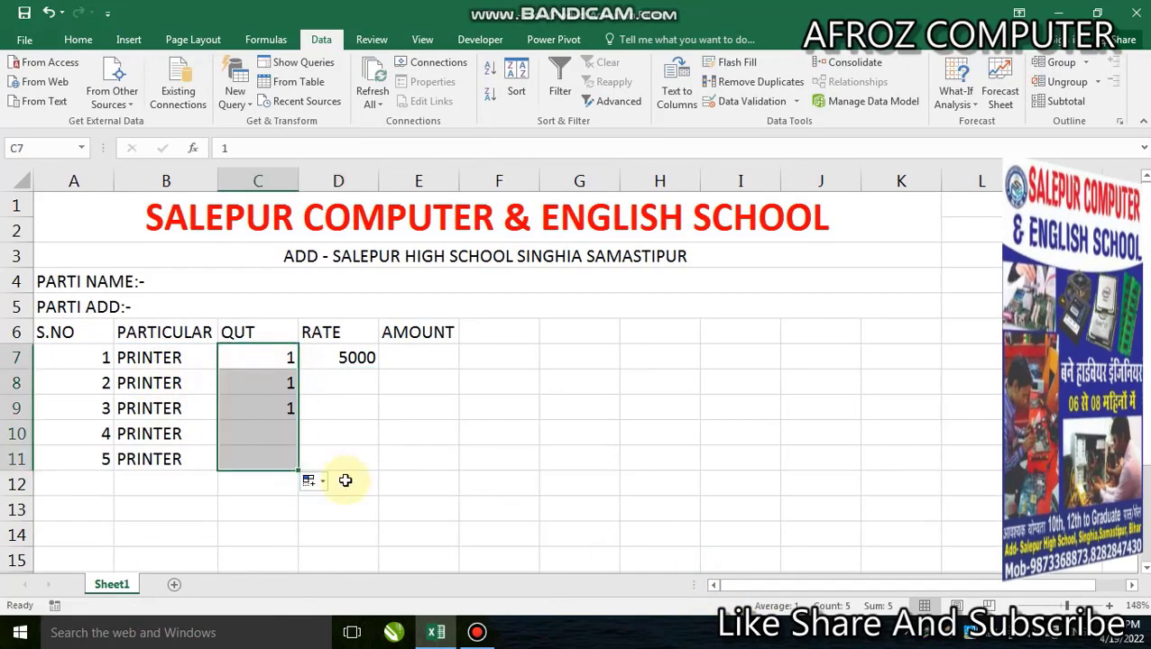
pyautogui.click(352, 359)
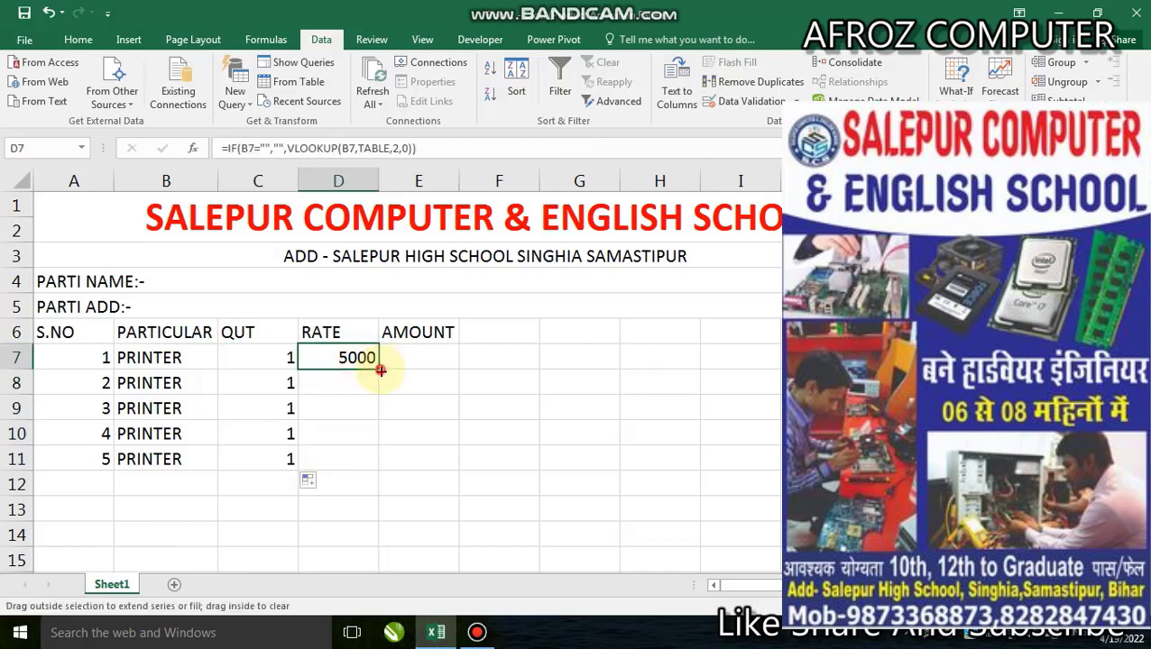
pyautogui.moveTo(380, 370); pyautogui.dragTo(375, 471)
# Enter =D7*C7 in E7 to compute the AMOUNT as 5000
pyautogui.click(402, 355)
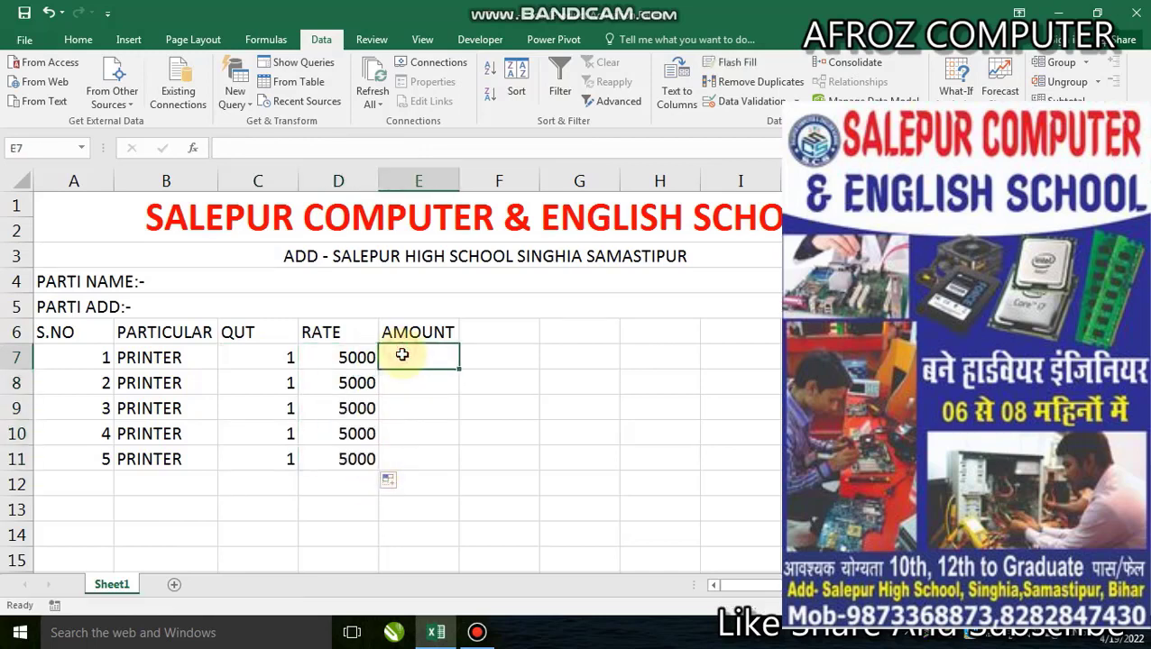
pyautogui.write('=')
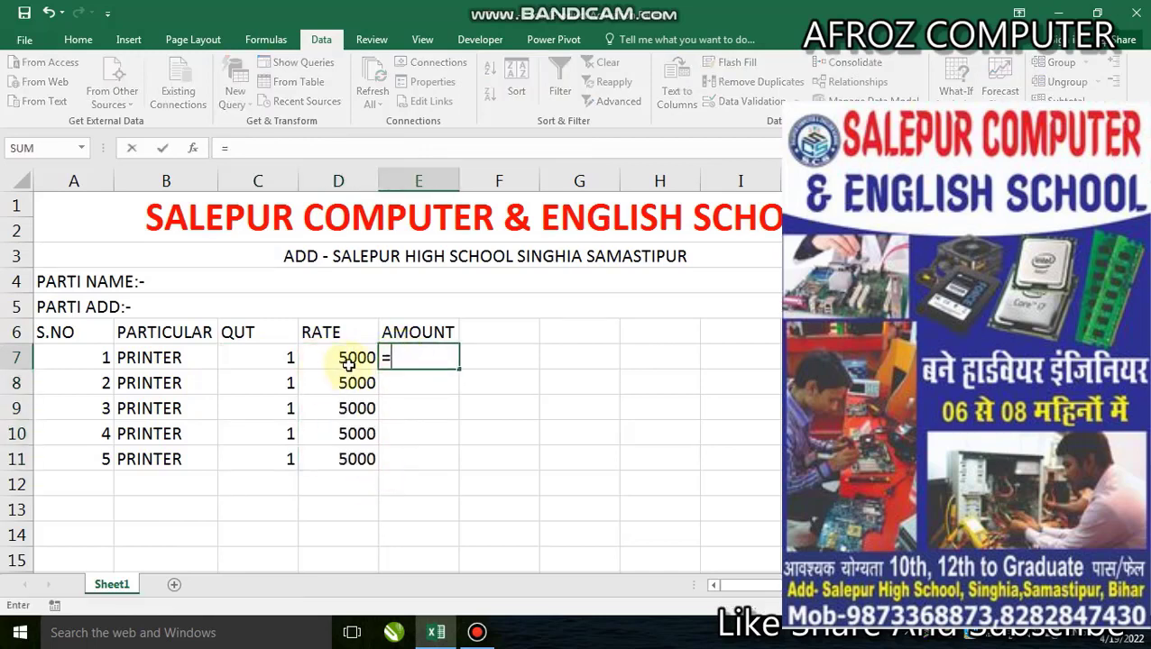
pyautogui.click(350, 358)
pyautogui.write('*')
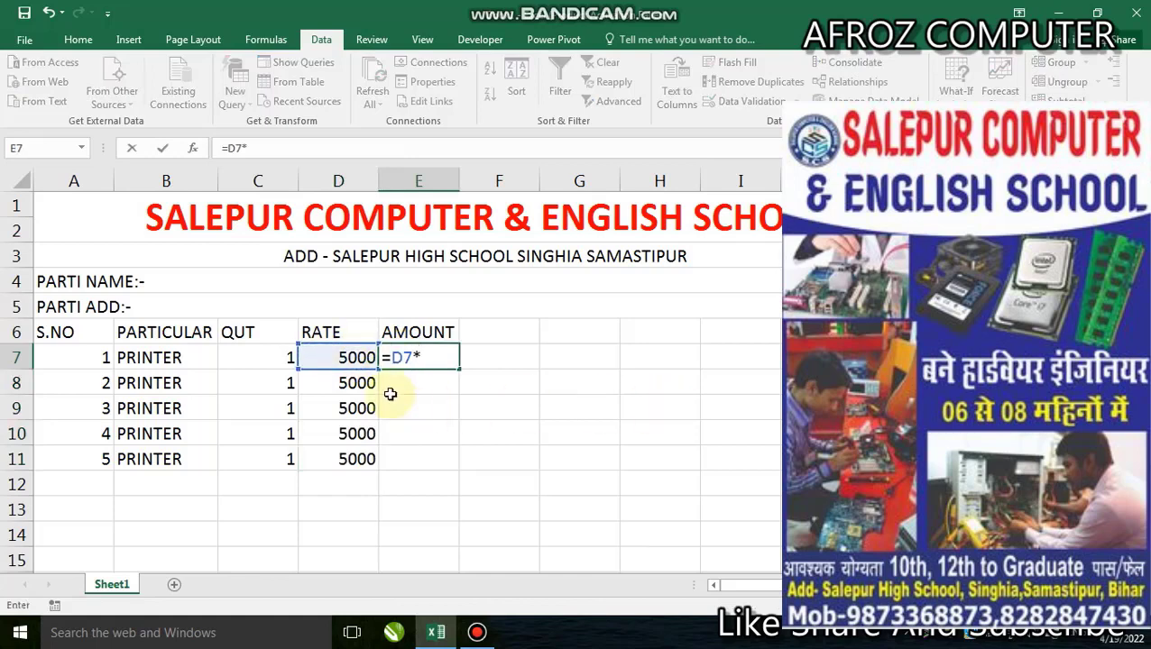
pyautogui.click(253, 356)
pyautogui.press('Return')
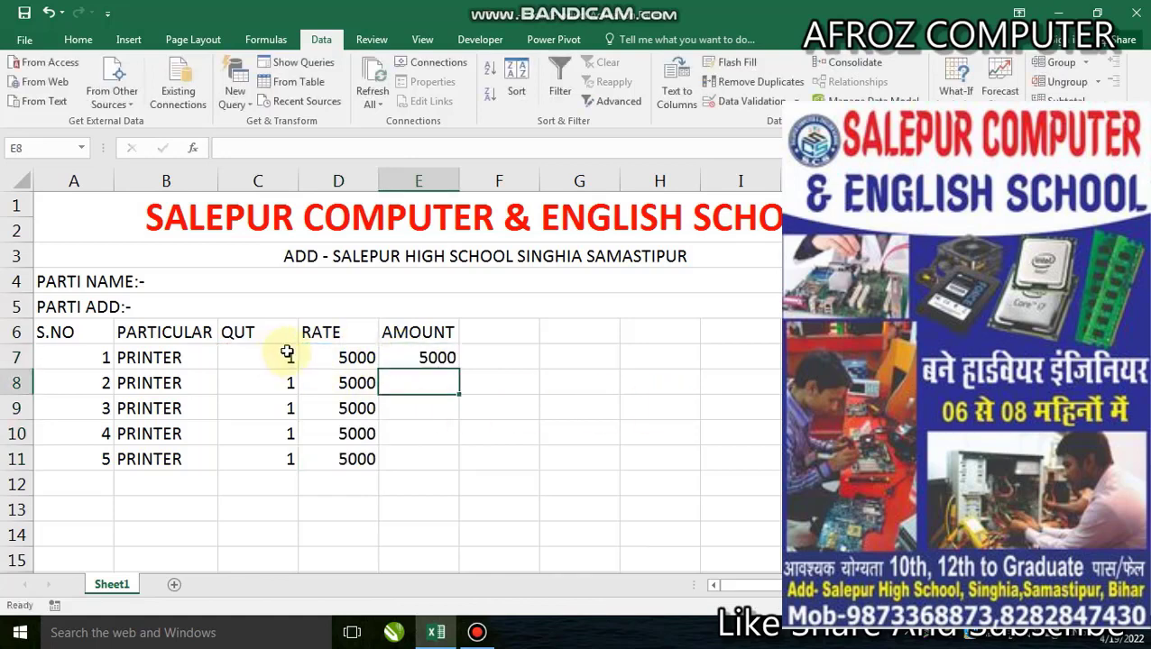
# Fill the E7 amount formula down to E11
pyautogui.click(172, 381)
pyautogui.click(276, 385)
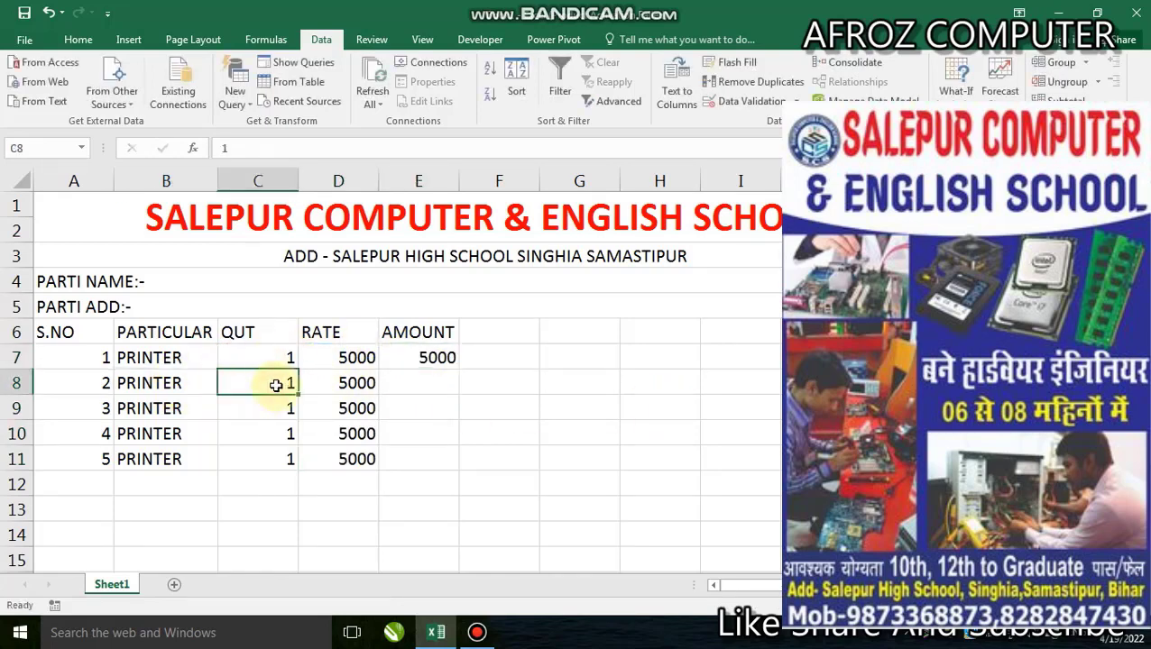
pyautogui.click(411, 356)
pyautogui.moveTo(458, 368); pyautogui.dragTo(465, 474)
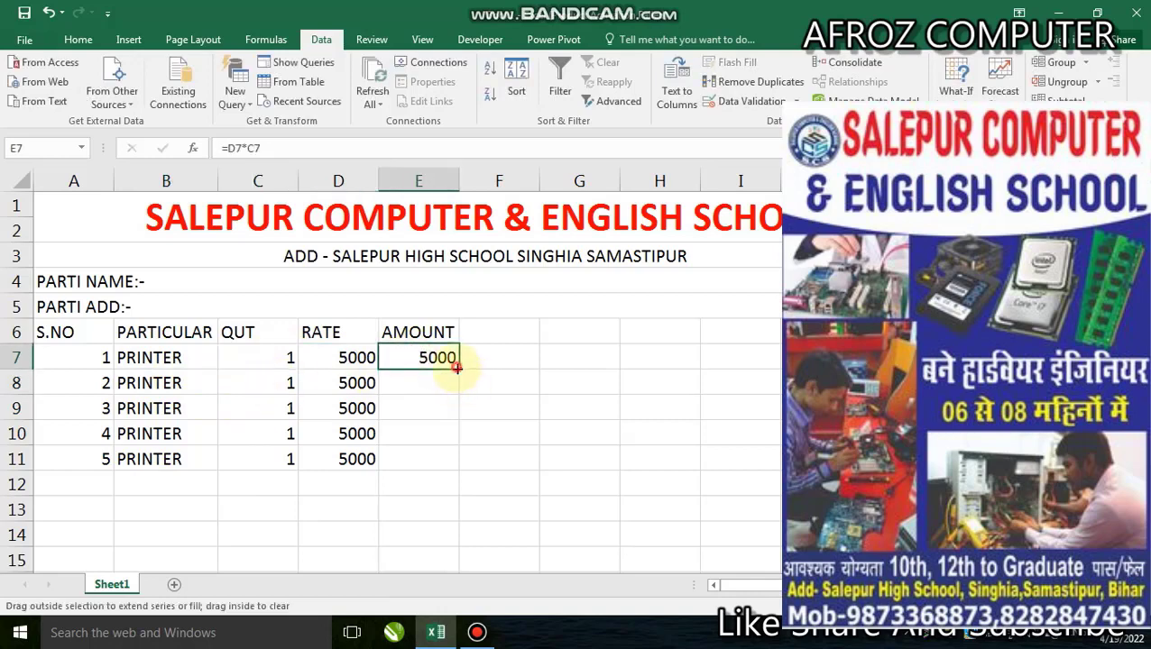
# Set the second item's quantity in C8 to 2
pyautogui.click(329, 385)
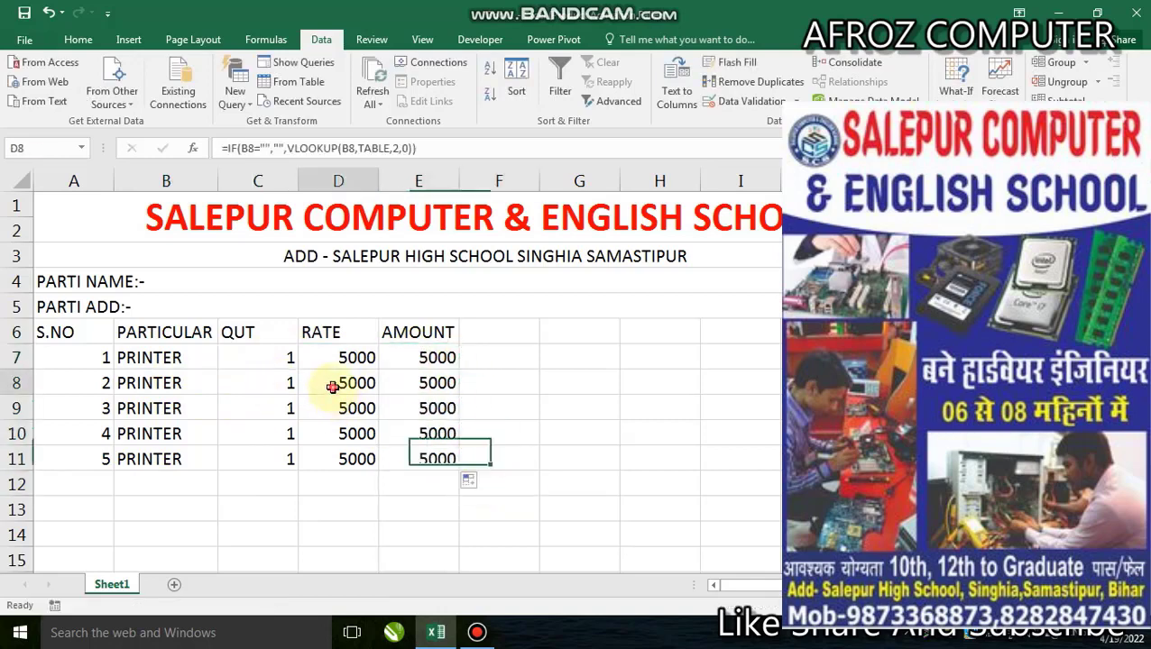
pyautogui.click(180, 377)
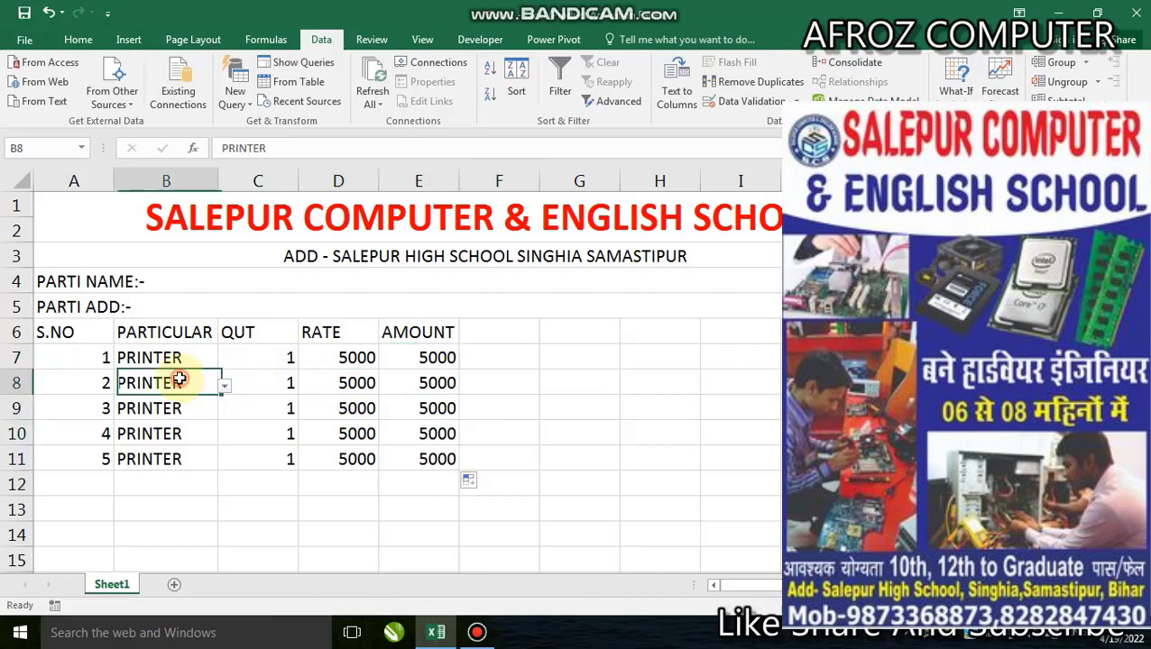
pyautogui.click(273, 385)
pyautogui.write('2')
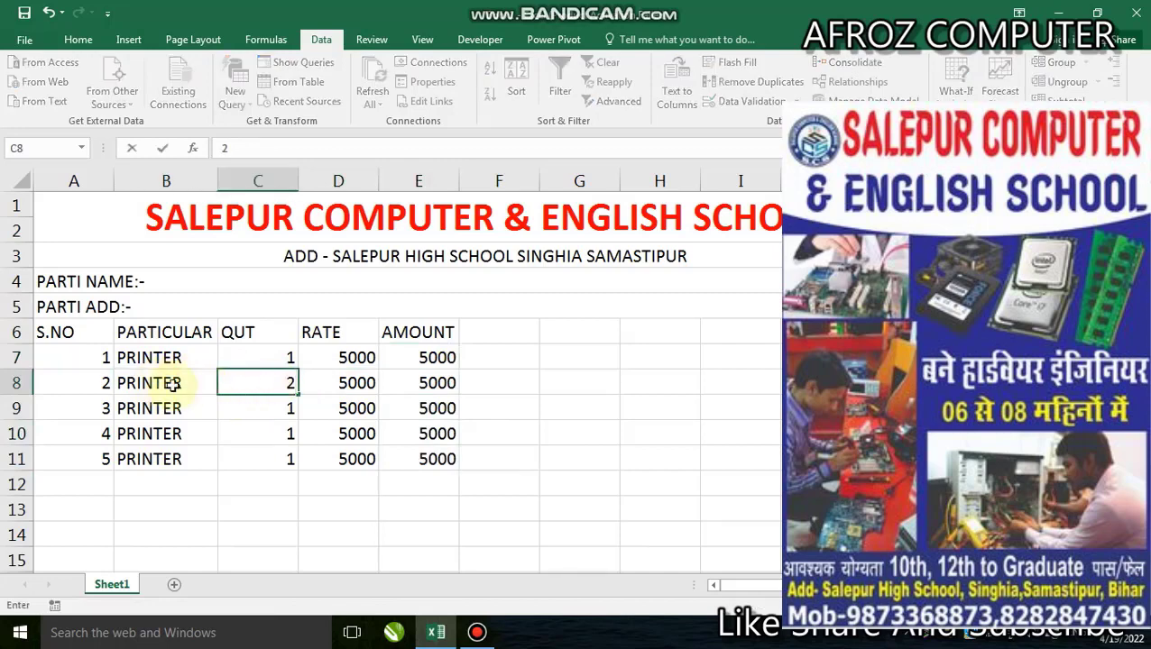
pyautogui.click(351, 388)
# Choose LEPTOP in B8 and MOUSE in B9 from the PARTICULAR dropdowns
pyautogui.click(206, 384)
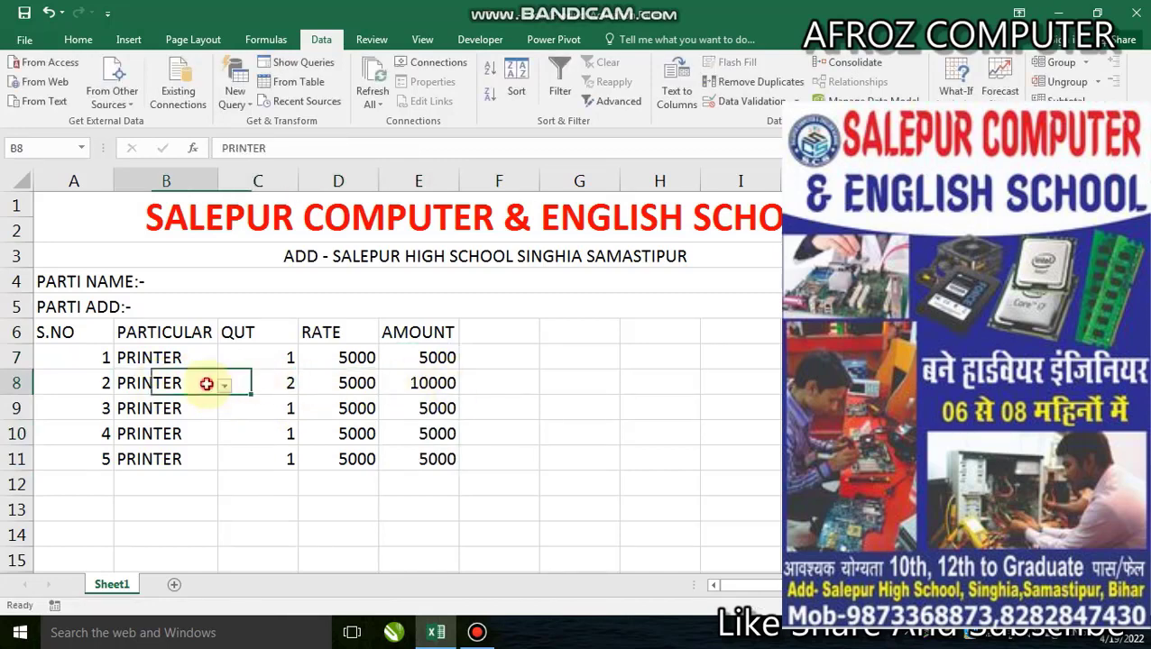
pyautogui.click(224, 385)
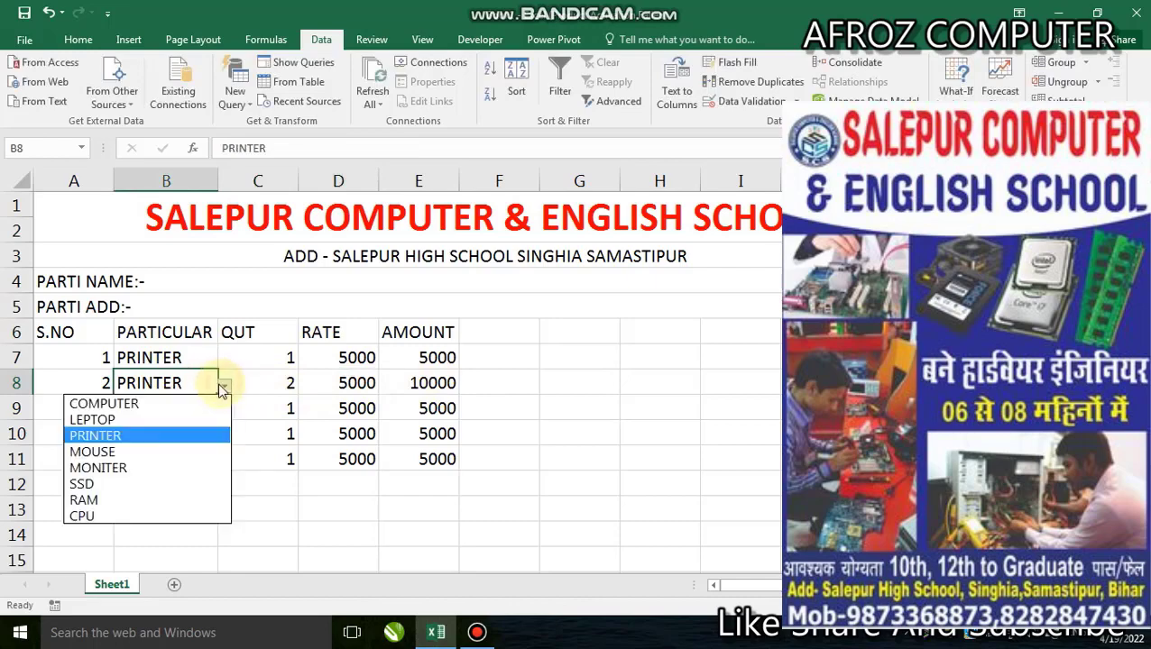
pyautogui.click(148, 419)
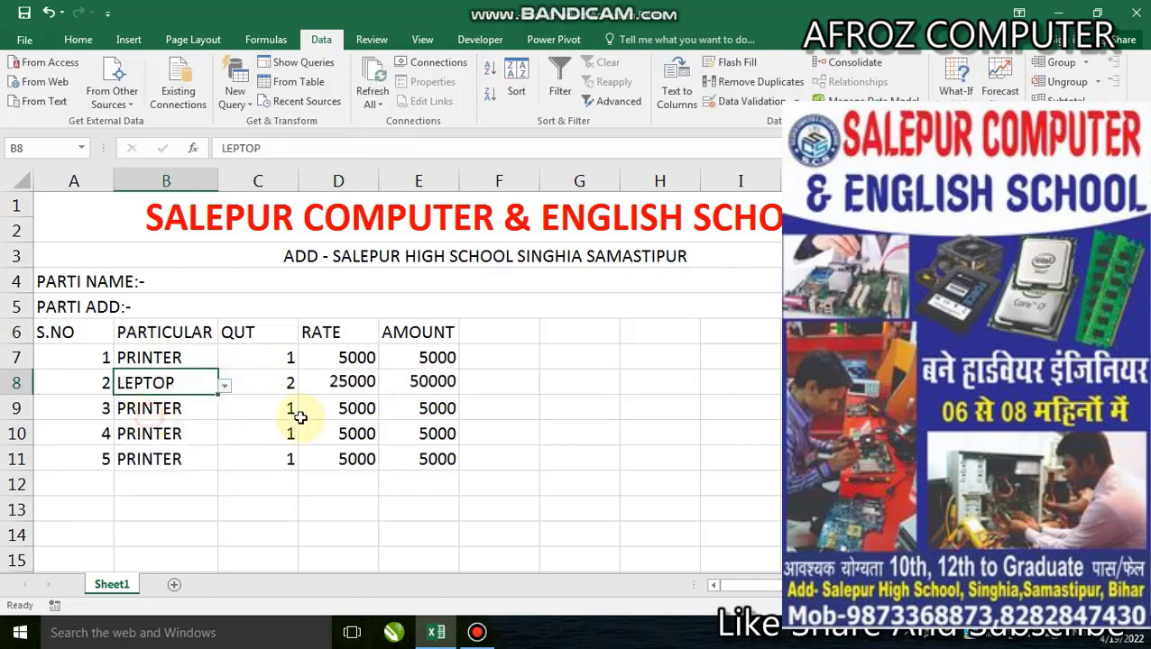
pyautogui.click(200, 408)
pyautogui.click(225, 411)
pyautogui.click(126, 476)
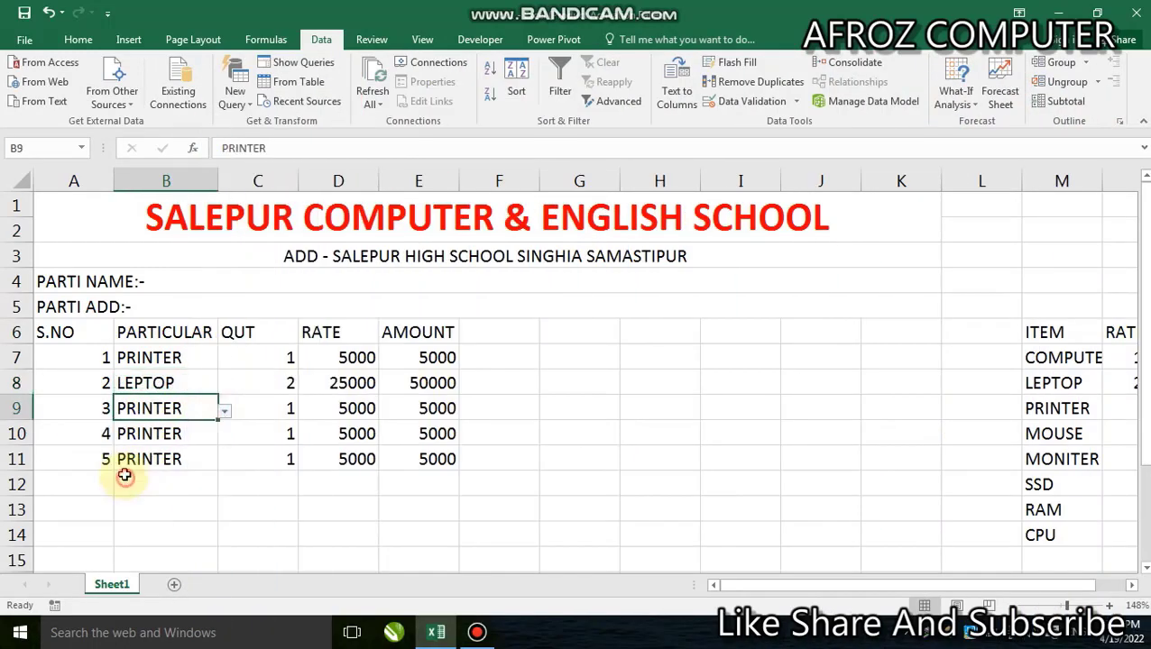
# Enter SSD and RAM in B10 and B11, each with quantity 5
pyautogui.click(172, 435)
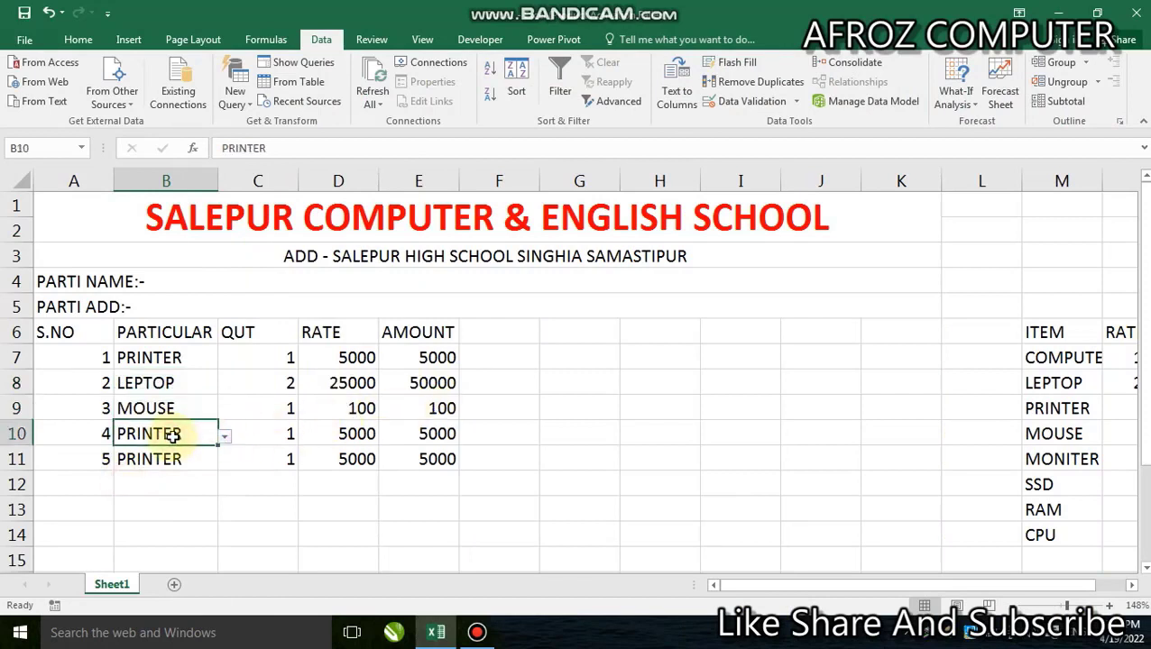
pyautogui.write('SSD')
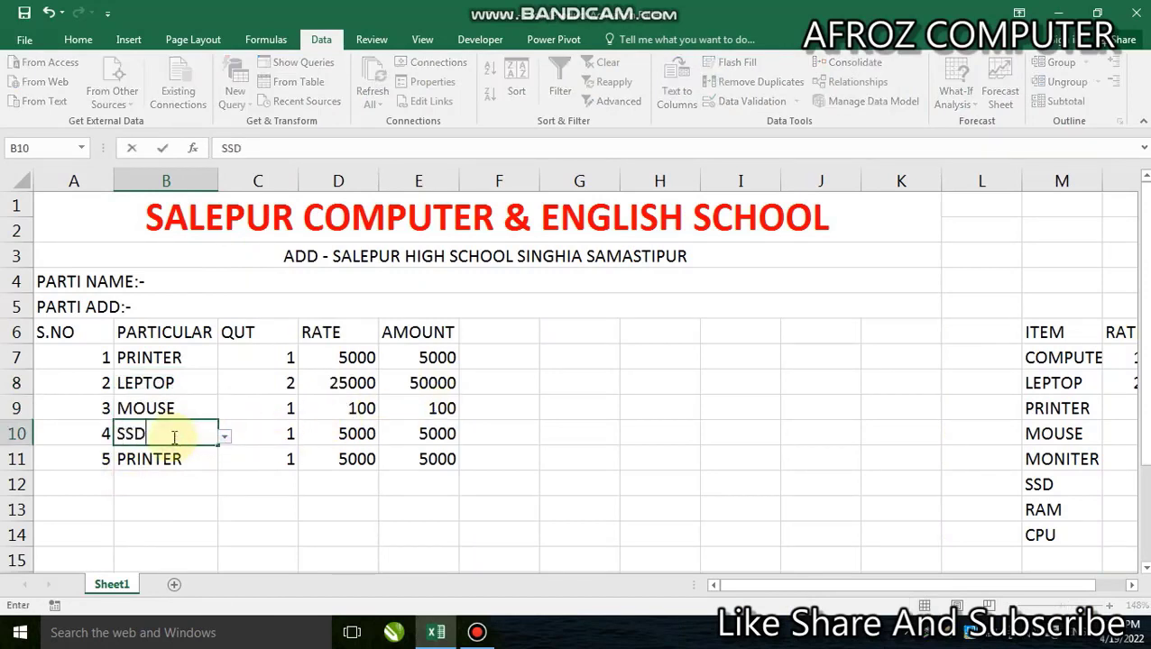
pyautogui.press('Tab')
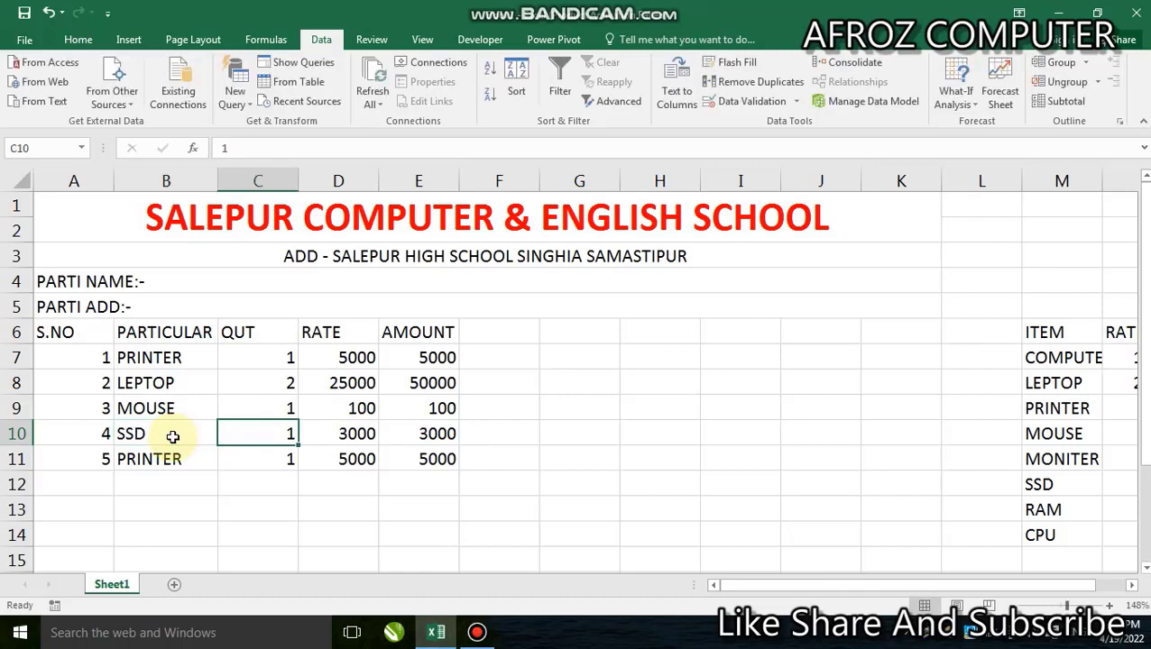
pyautogui.write('5')
pyautogui.press('Tab')
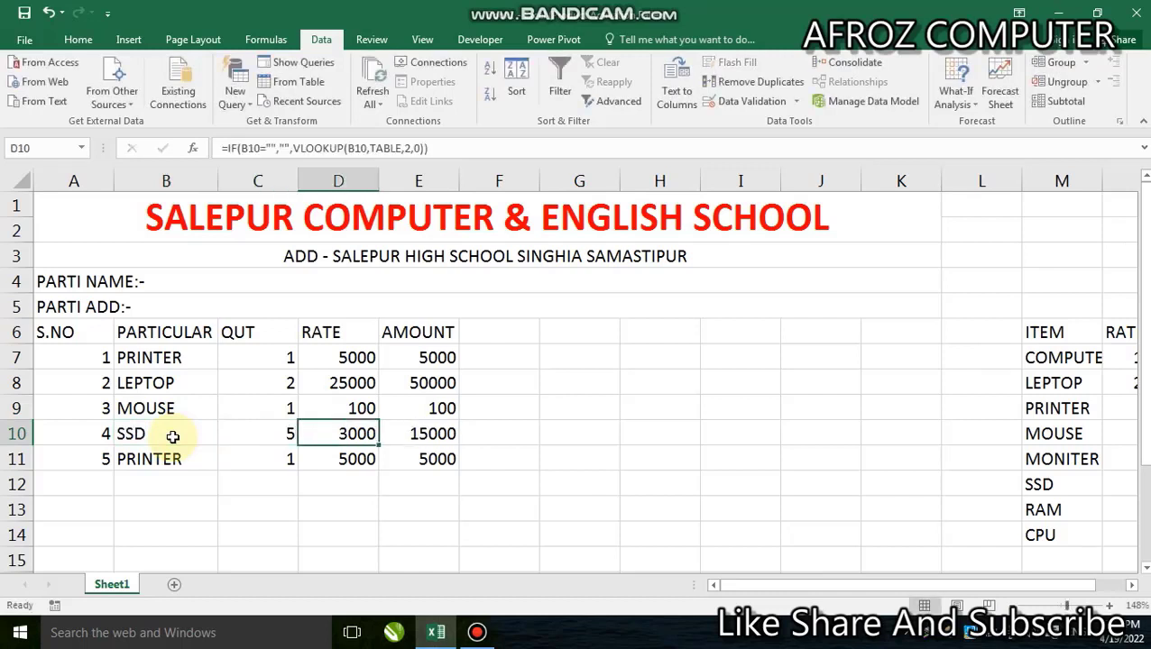
pyautogui.press('Down')
pyautogui.press('Left')
pyautogui.press('Left')
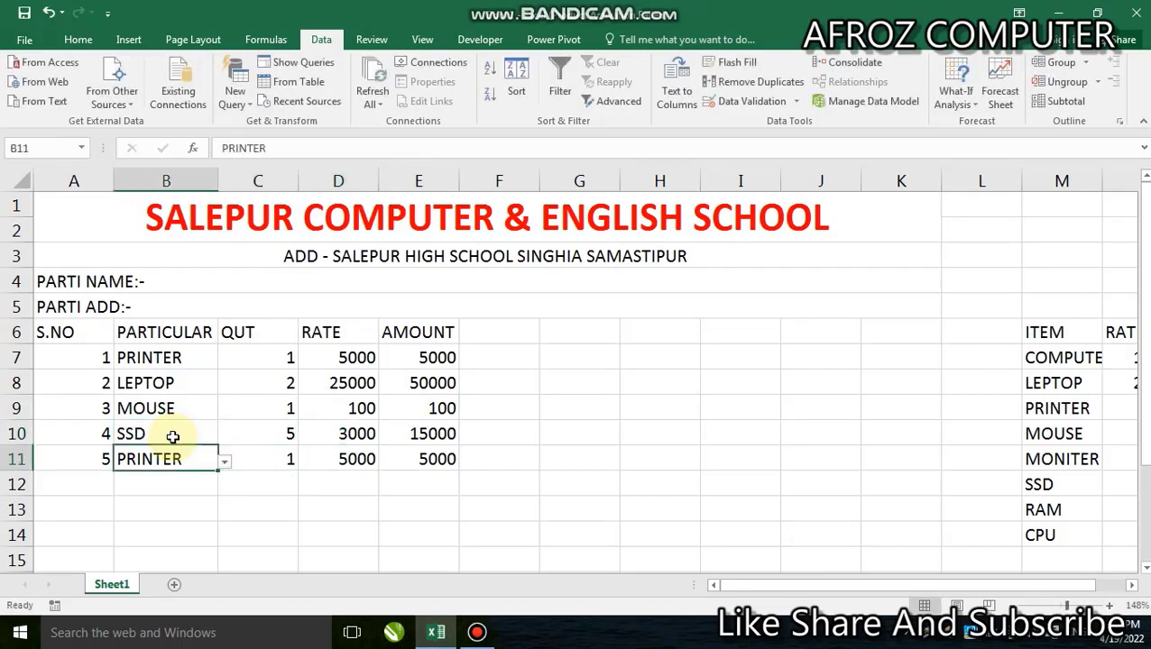
pyautogui.write('RAM')
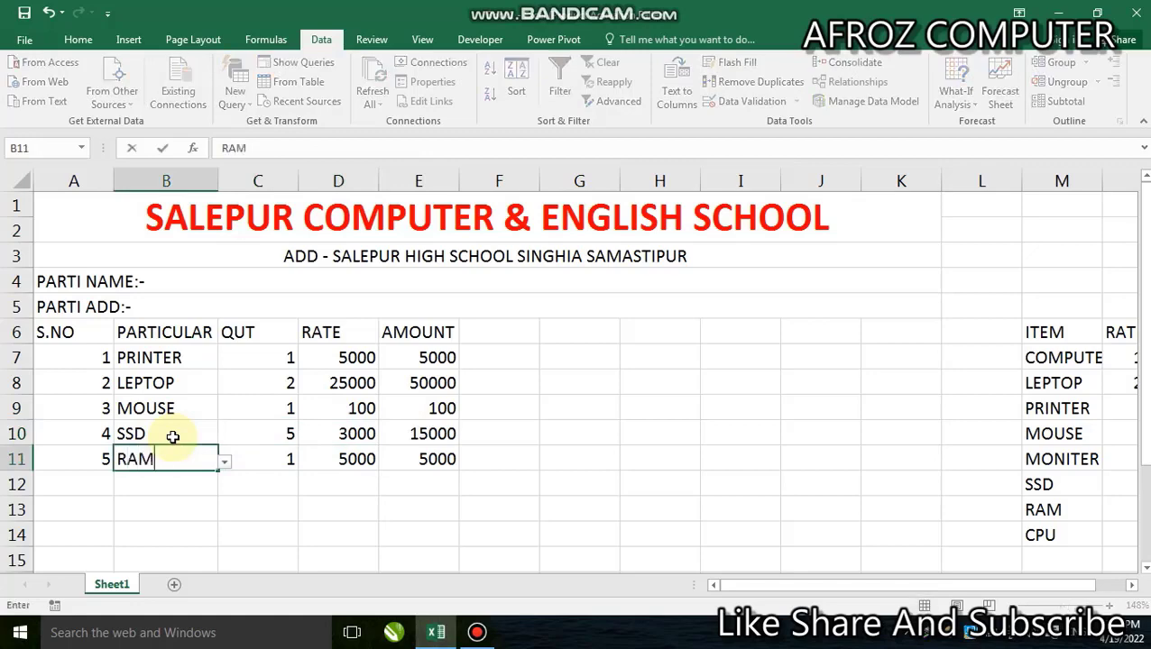
pyautogui.press('Tab')
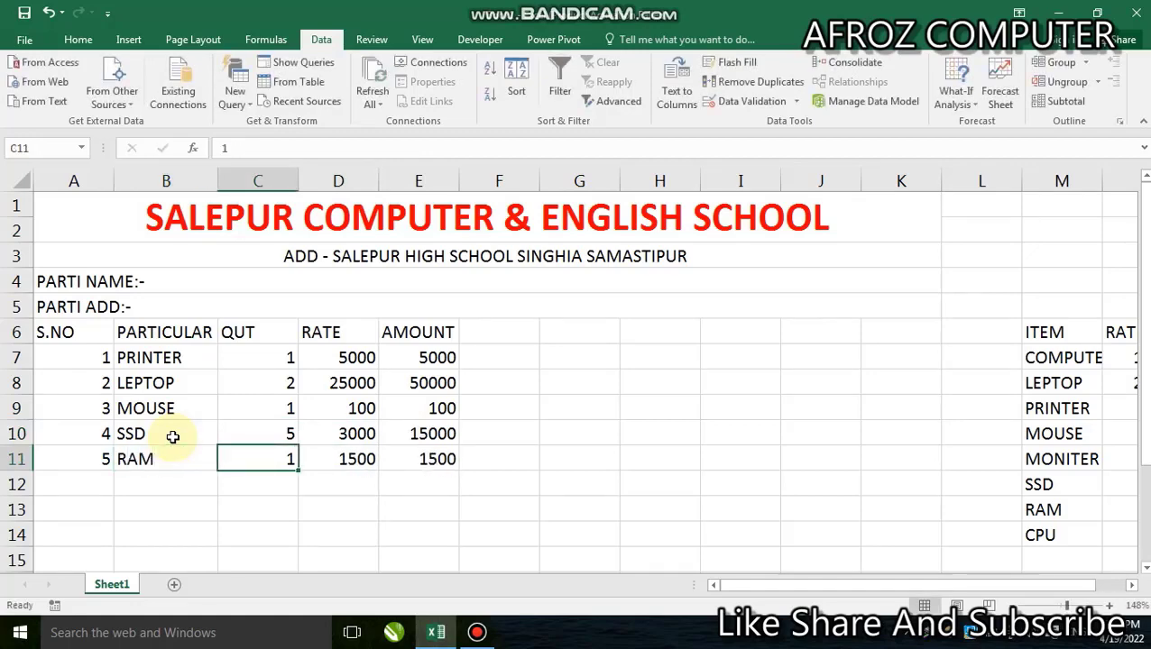
pyautogui.write('5')
pyautogui.press('Tab')
# Merge and centre C12:D12 with the label AMOUNT
pyautogui.scroll(-1, 318, 464)
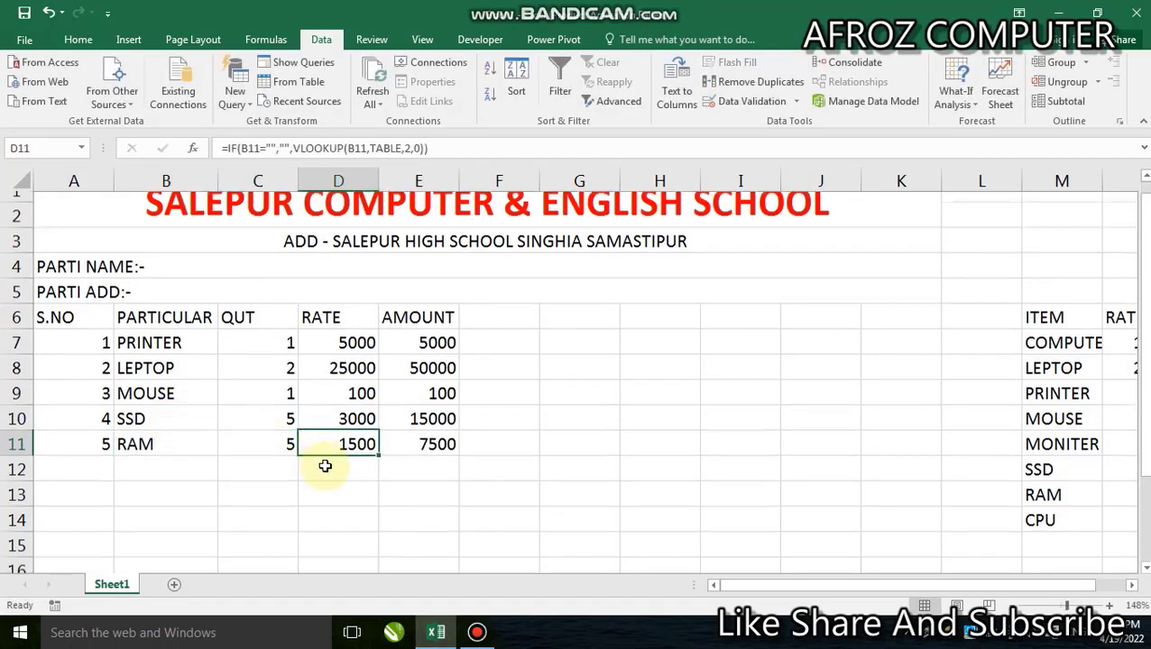
pyautogui.click(429, 457)
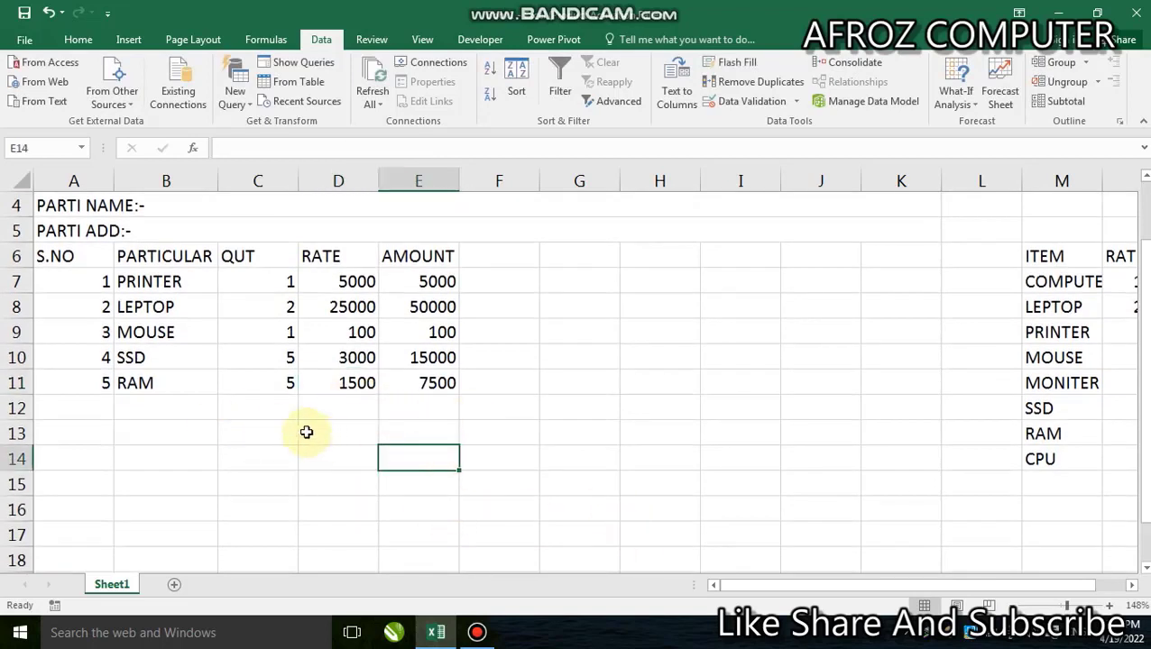
pyautogui.moveTo(273, 409)
pyautogui.mouseDown()
pyautogui.moveTo(393, 410)
pyautogui.moveTo(345, 410)
pyautogui.mouseUp()
pyautogui.click(79, 40)
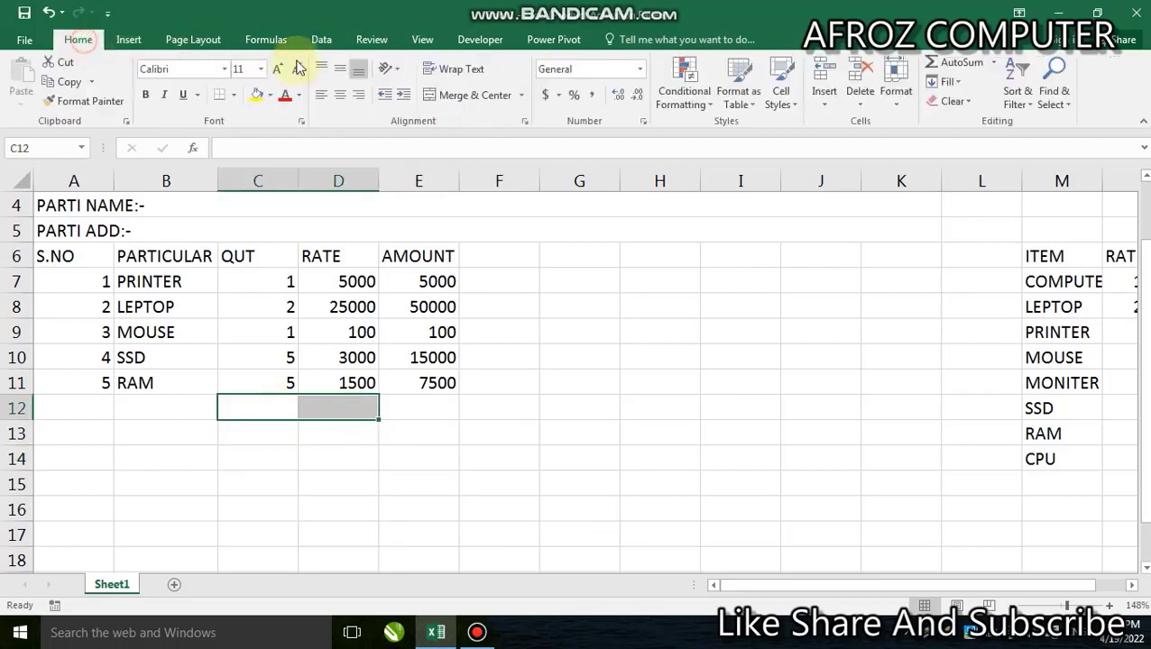
pyautogui.click(469, 95)
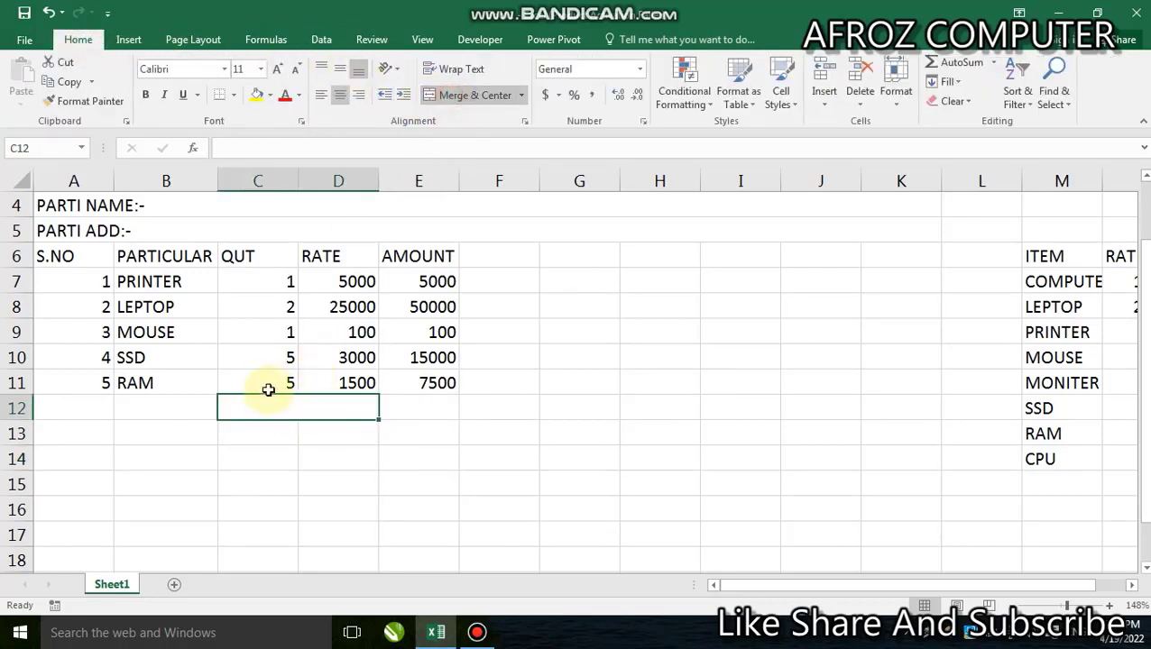
pyautogui.write('AMOUNT')
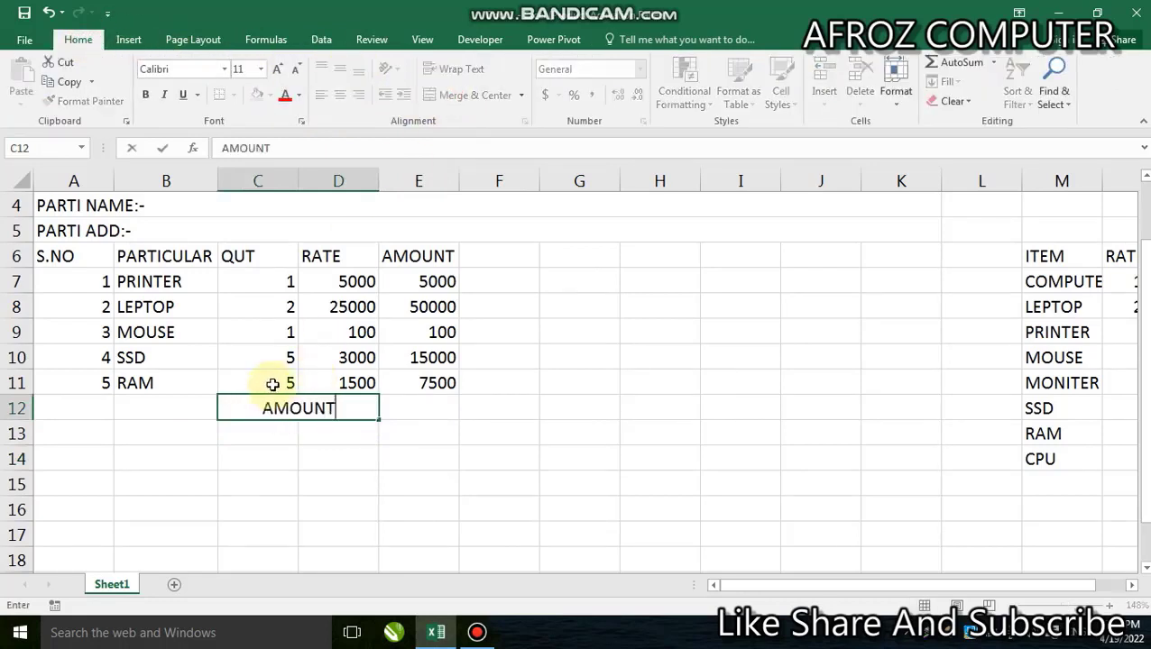
pyautogui.press('Tab')
# Enter =SUM(E7:E11) in E12 to total 77600
pyautogui.write('=')
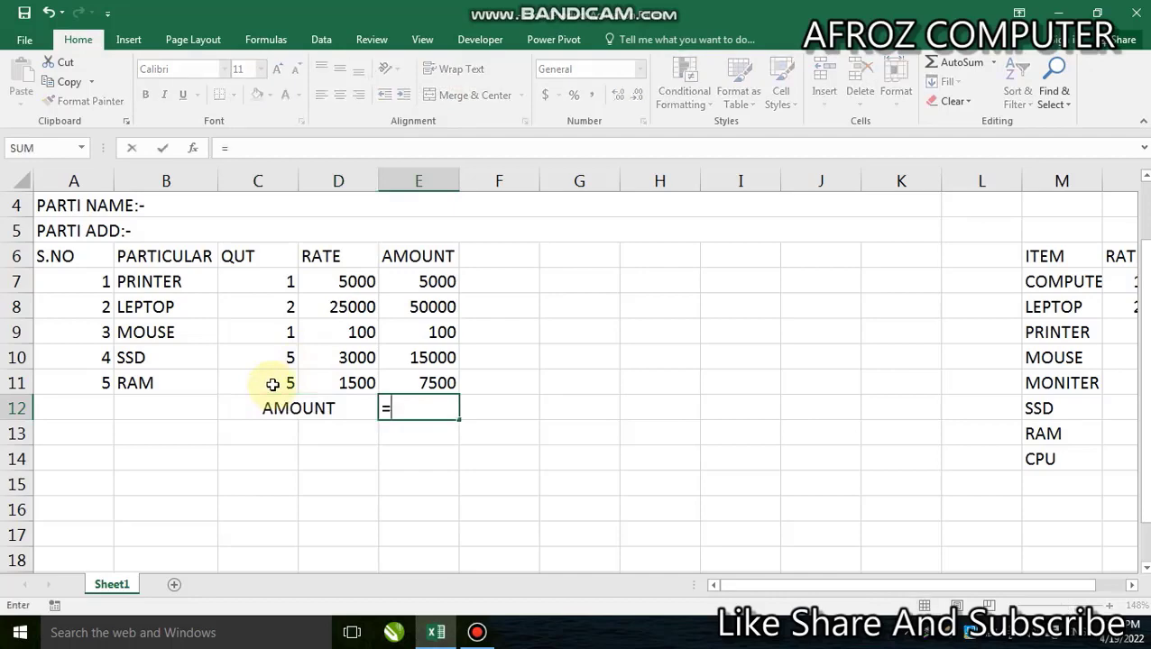
pyautogui.write('S')
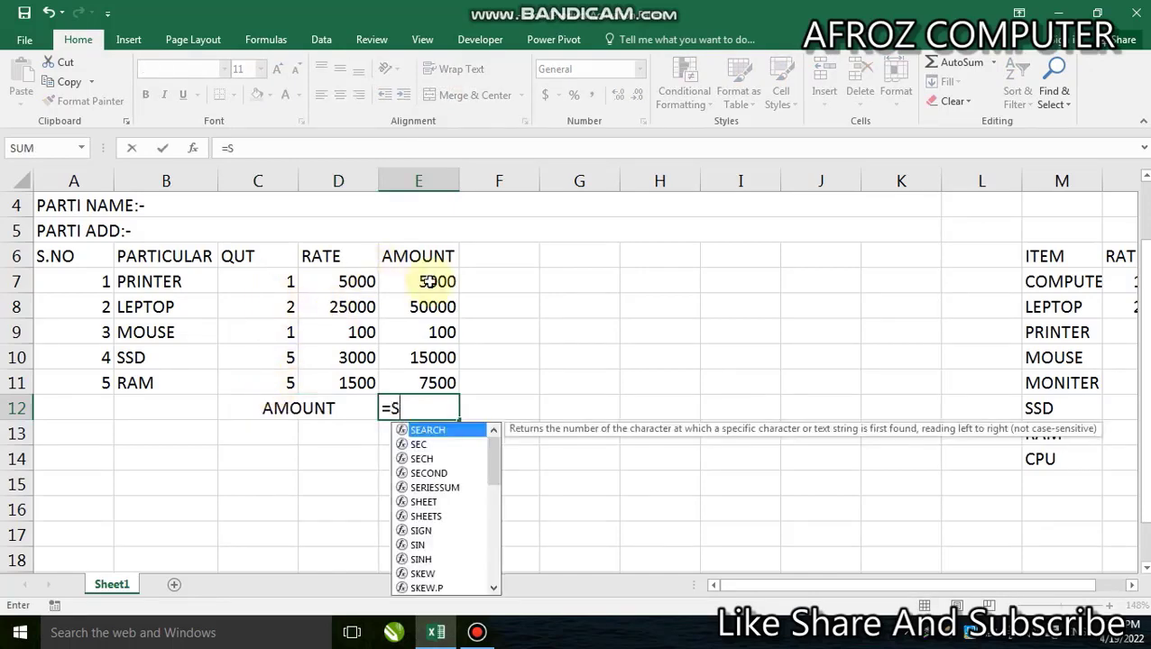
pyautogui.write('UM')
pyautogui.write('(')
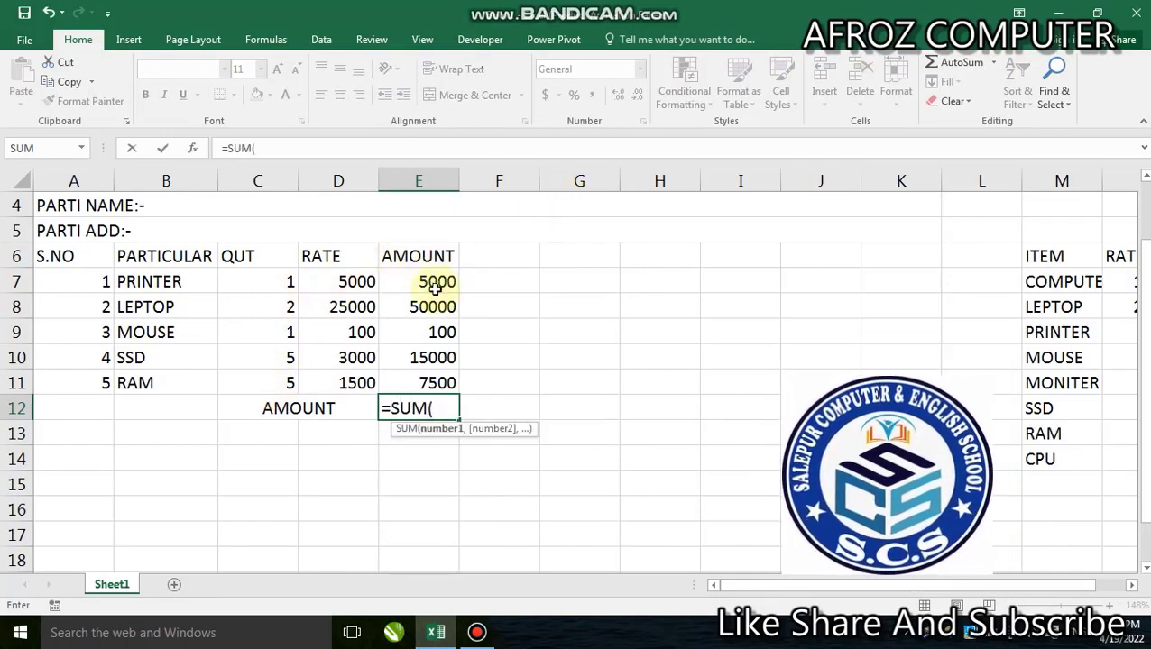
pyautogui.moveTo(429, 282); pyautogui.dragTo(424, 377)
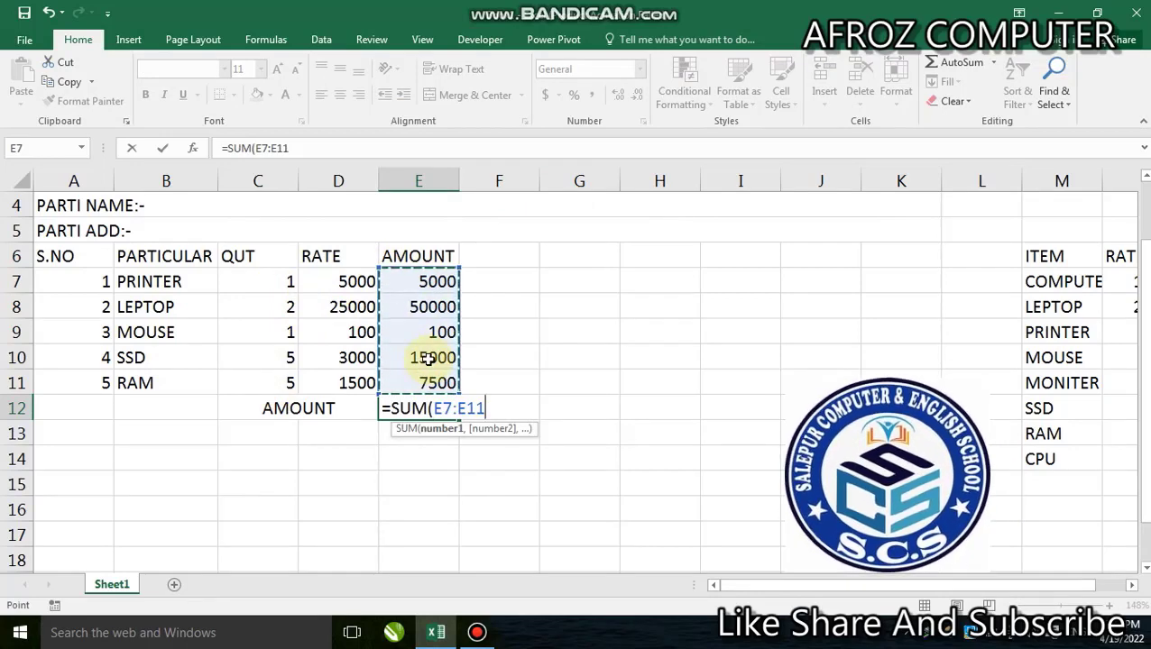
pyautogui.write(')')
pyautogui.press('Return')
# Cancel the stray entry, then merge C13:D13 and label it CGST@5%
pyautogui.write('\\')
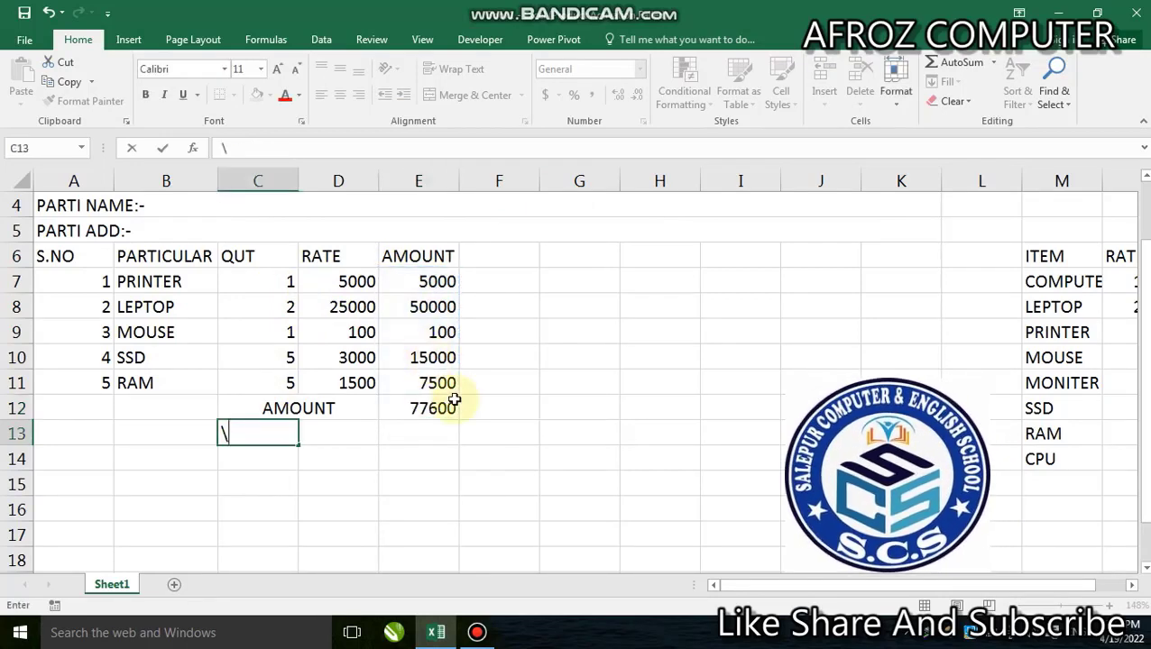
pyautogui.press('Escape')
pyautogui.click(517, 467)
pyautogui.moveTo(233, 424); pyautogui.dragTo(303, 437)
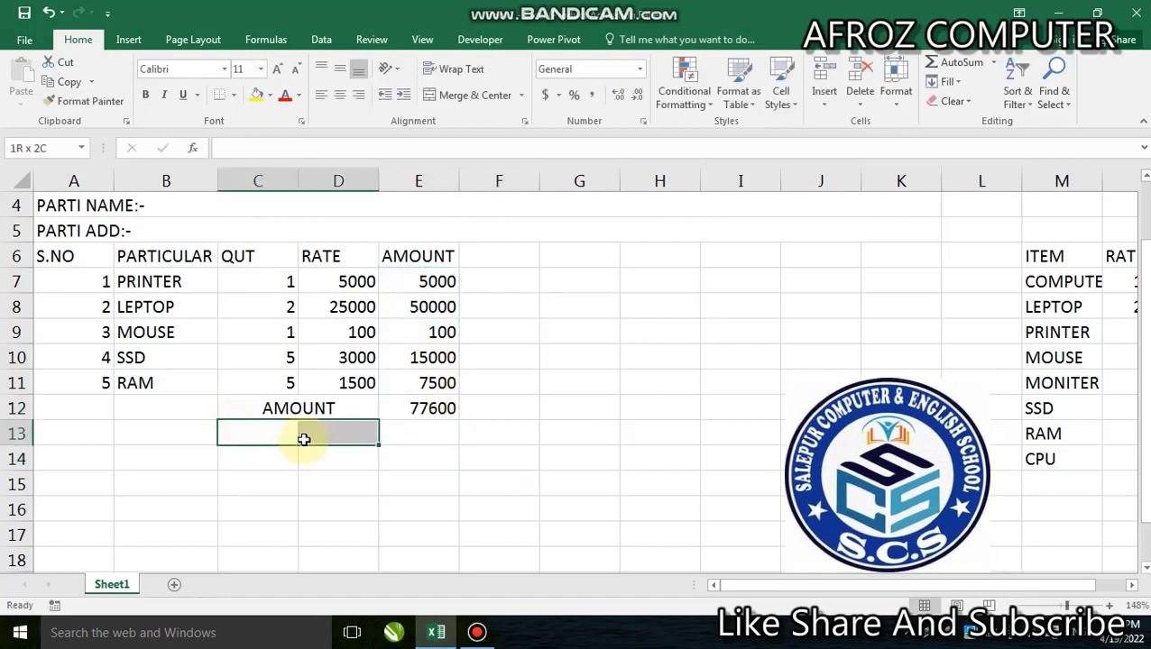
pyautogui.click(451, 95)
pyautogui.write('G')
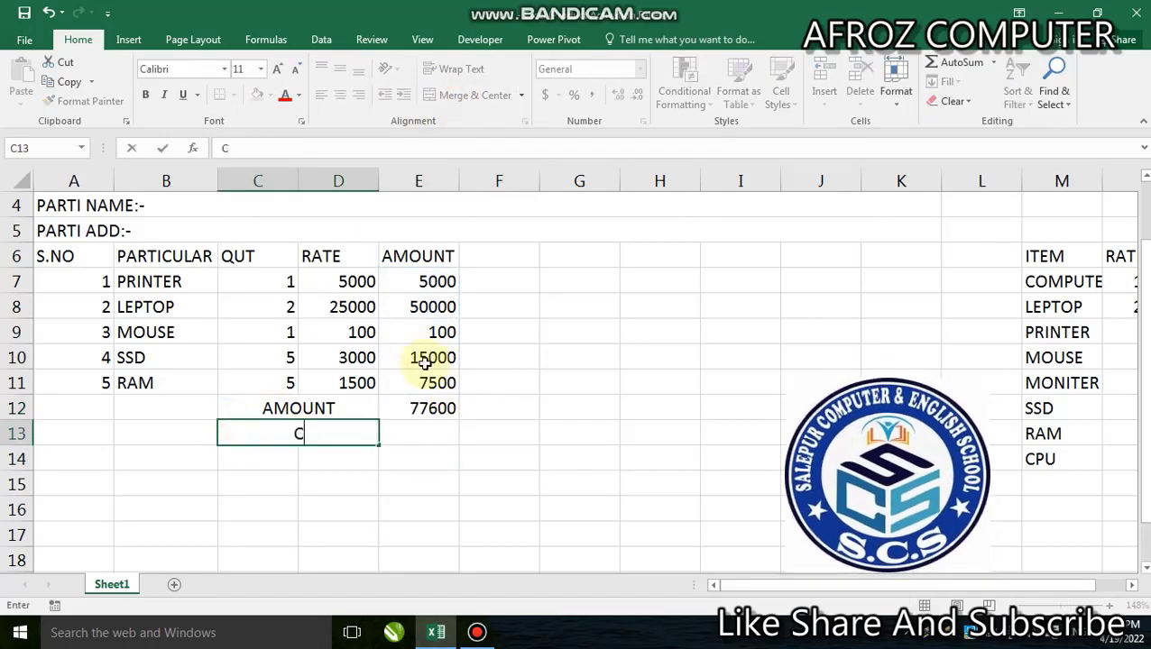
pyautogui.write('GST@')
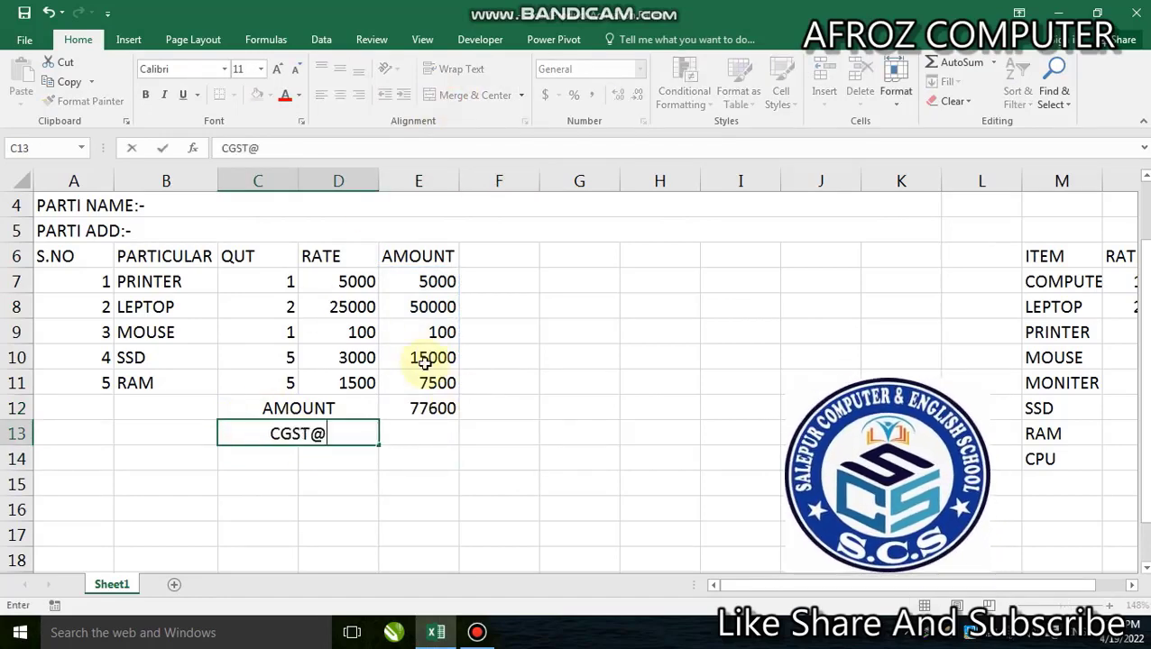
pyautogui.write('5')
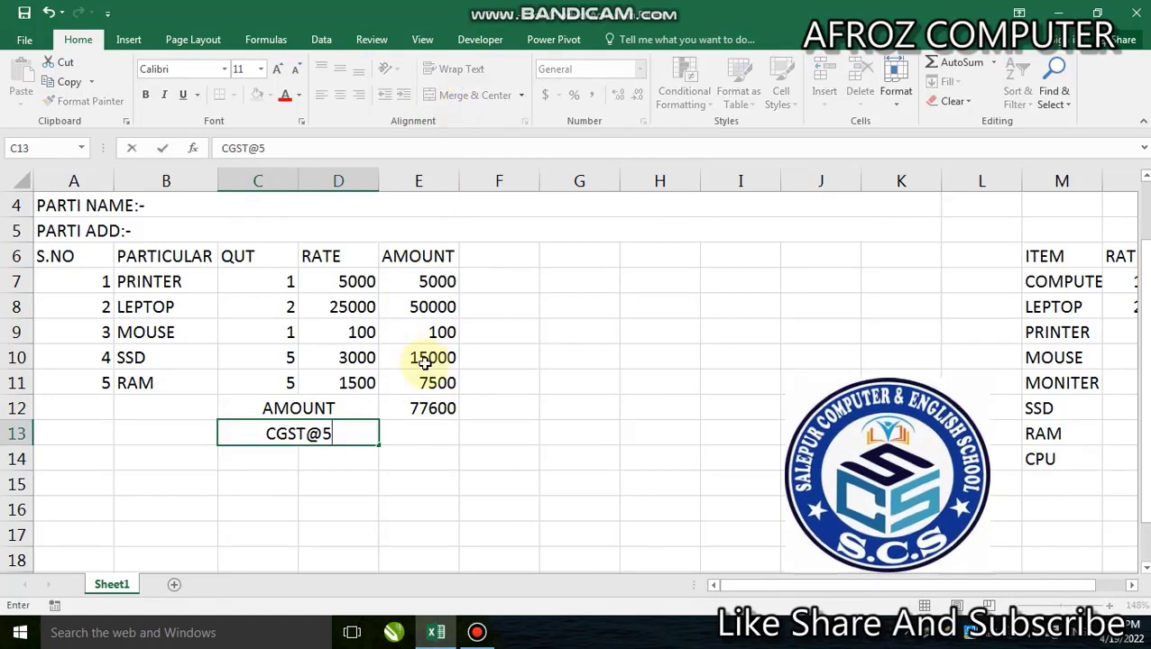
pyautogui.write('%')
pyautogui.press('Tab')
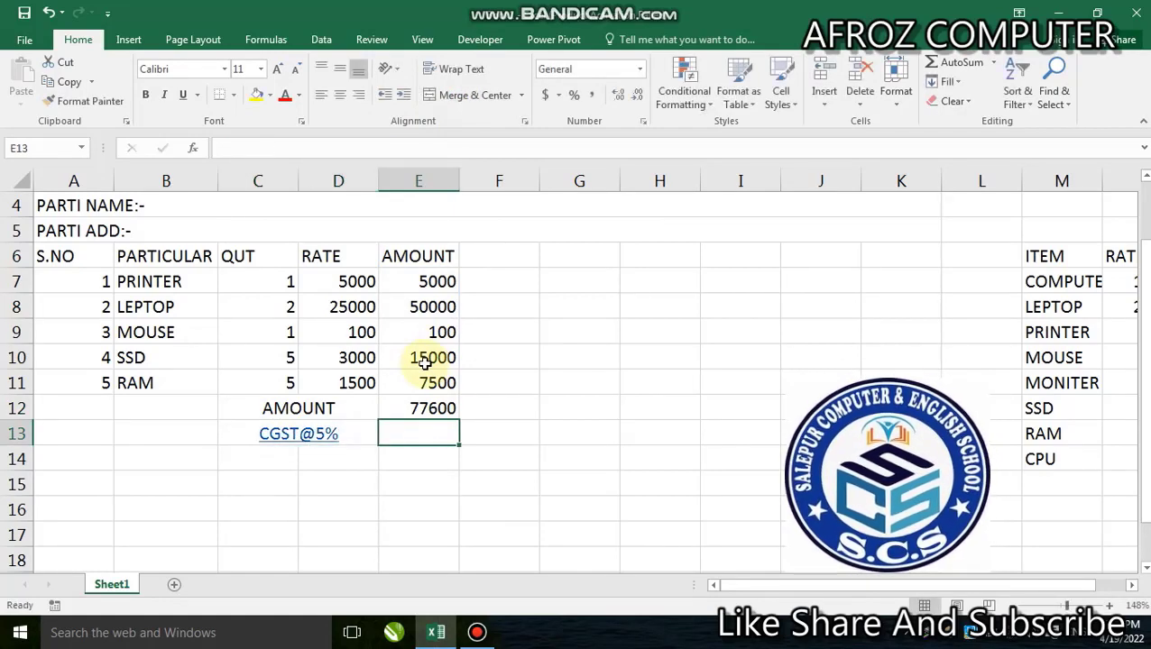
# Enter SGST@5% in C14 and merge and centre it across C14:D14
pyautogui.press('Return')
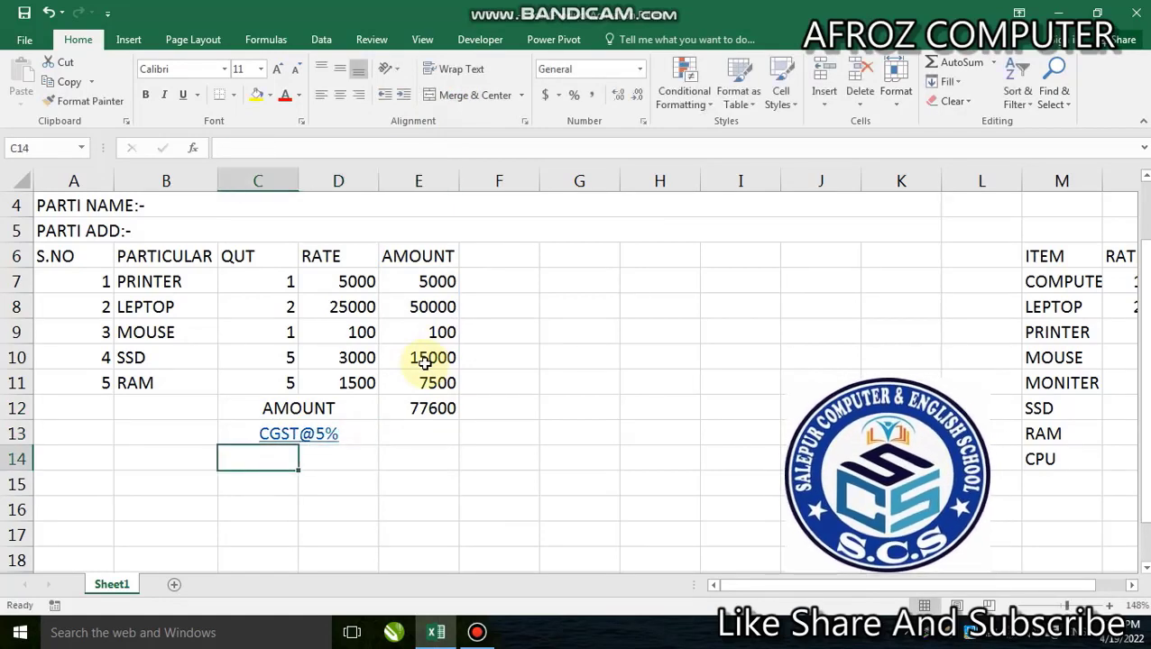
pyautogui.write('SGST')
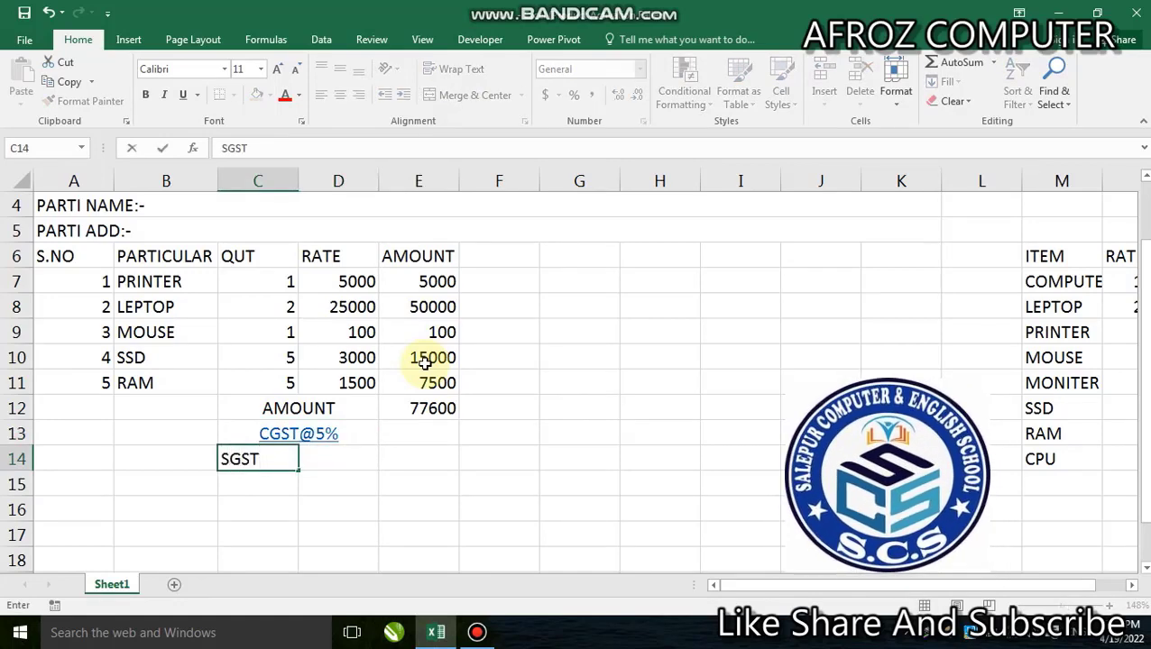
pyautogui.write('@5')
pyautogui.write('%')
pyautogui.click(428, 488)
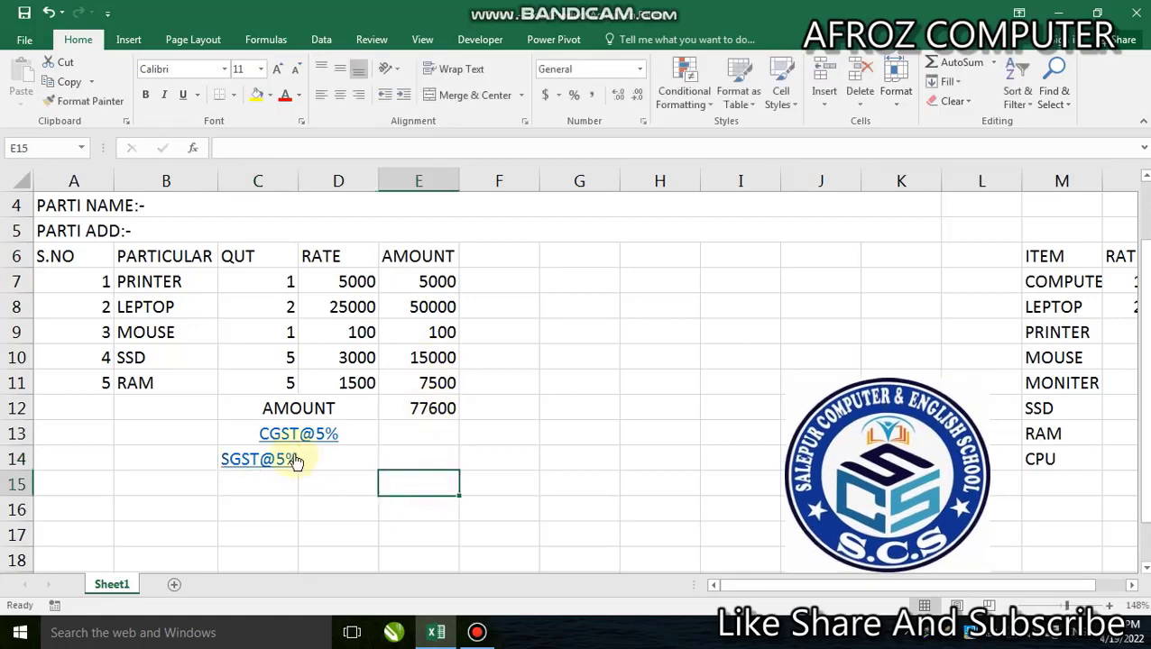
pyautogui.moveTo(290, 461); pyautogui.dragTo(315, 464)
pyautogui.click(455, 99)
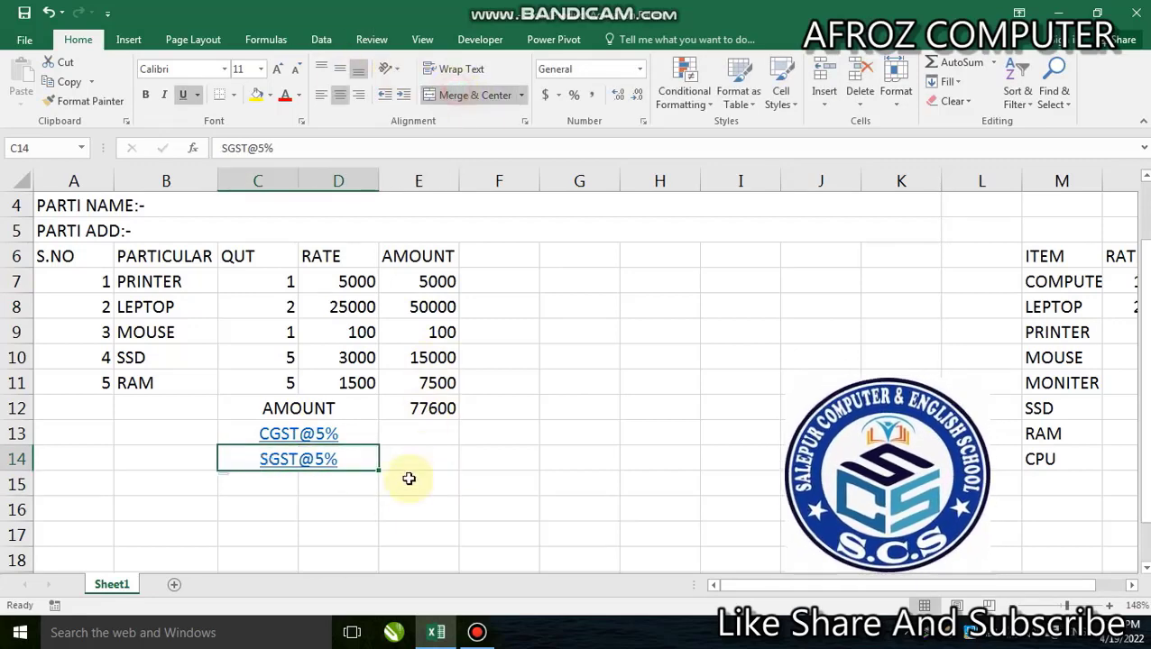
pyautogui.click(406, 477)
pyautogui.click(396, 434)
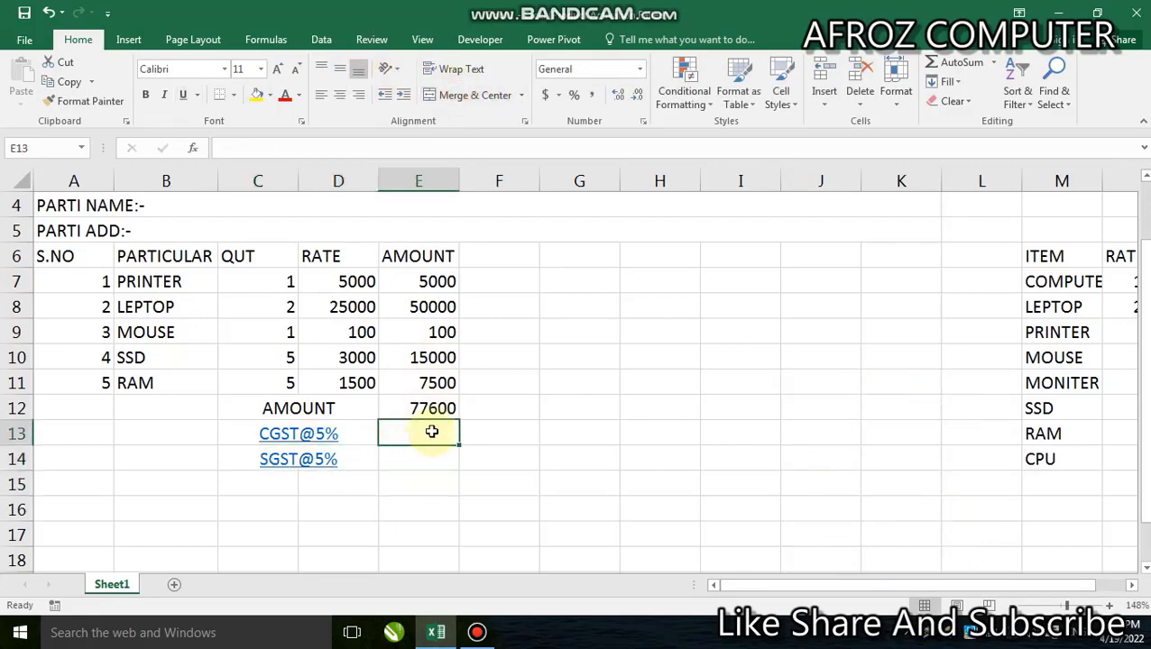
# Merge C15:D15 as a NET AMOUNT label and start a formula in E13
pyautogui.moveTo(264, 484); pyautogui.dragTo(331, 486)
pyautogui.click(492, 97)
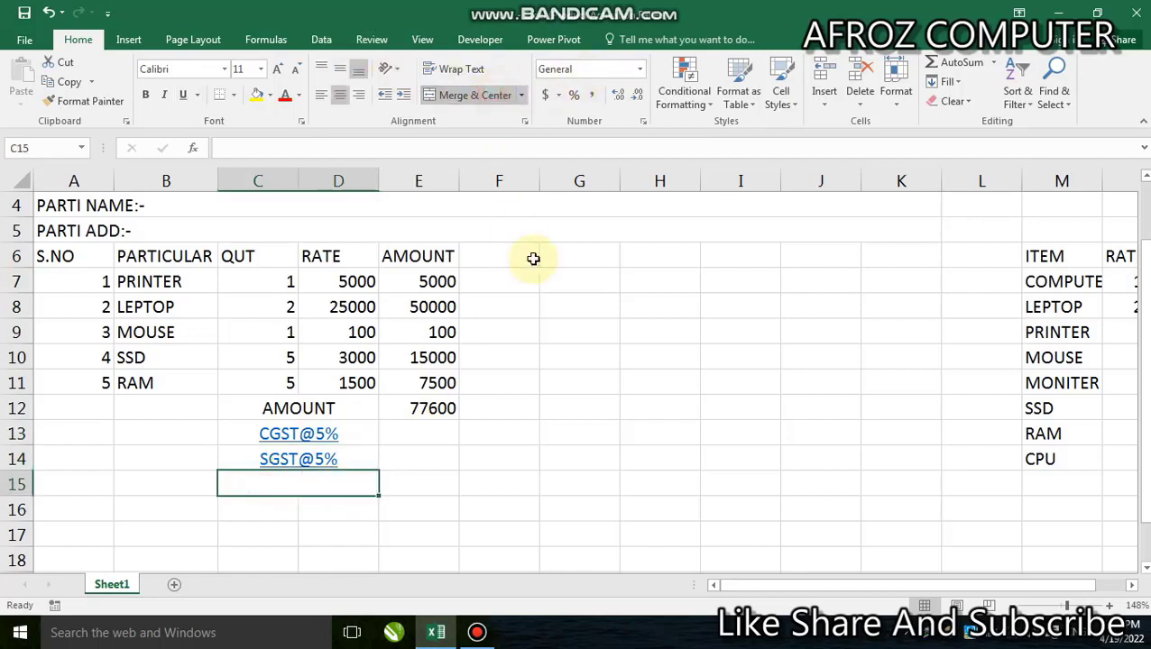
pyautogui.write('NET AMO')
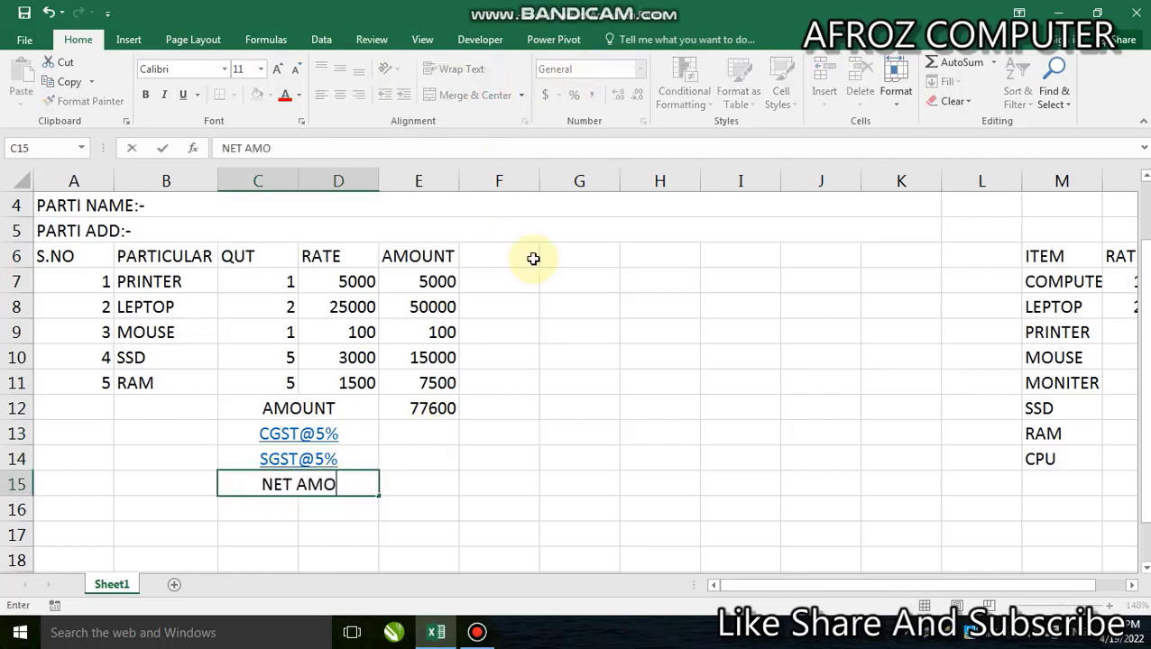
pyautogui.write('UNT')
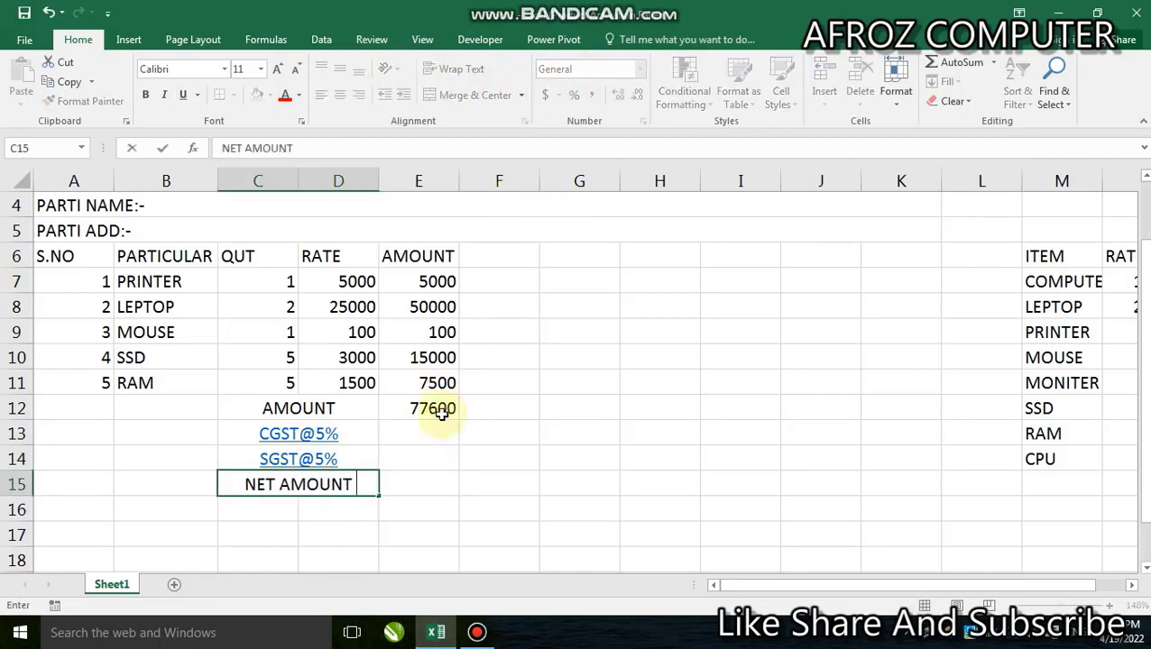
pyautogui.click(400, 478)
pyautogui.write('=')
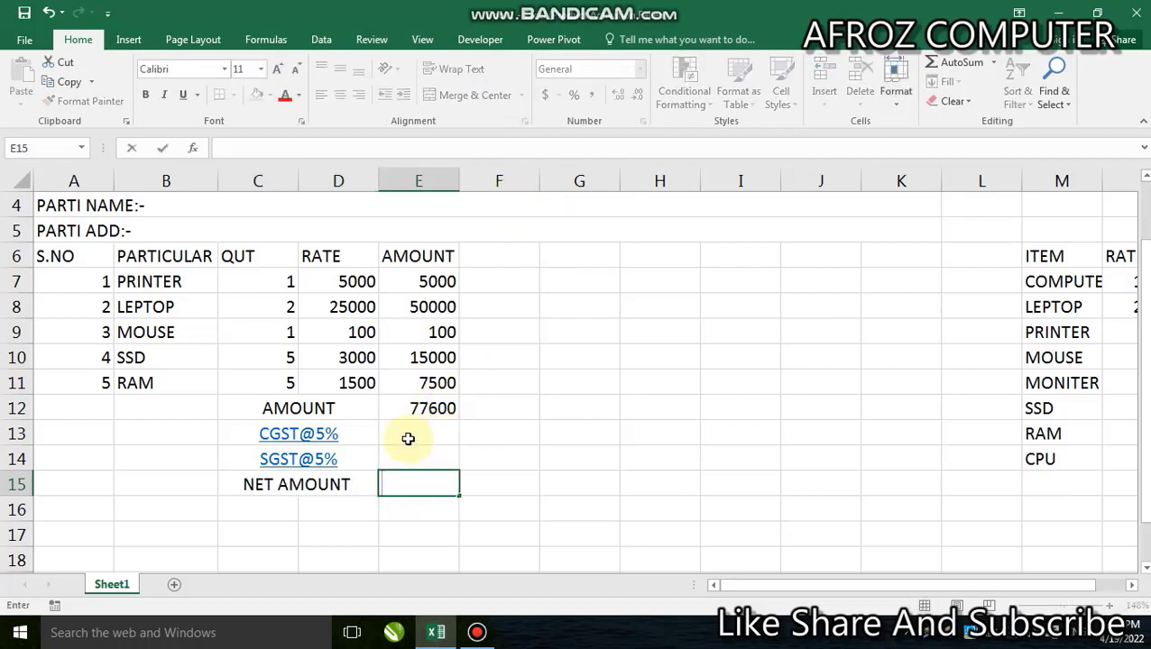
pyautogui.click(412, 438)
# Enter =E12*5% in E13 and E14, giving CGST and SGST of 3880 each
pyautogui.write('=')
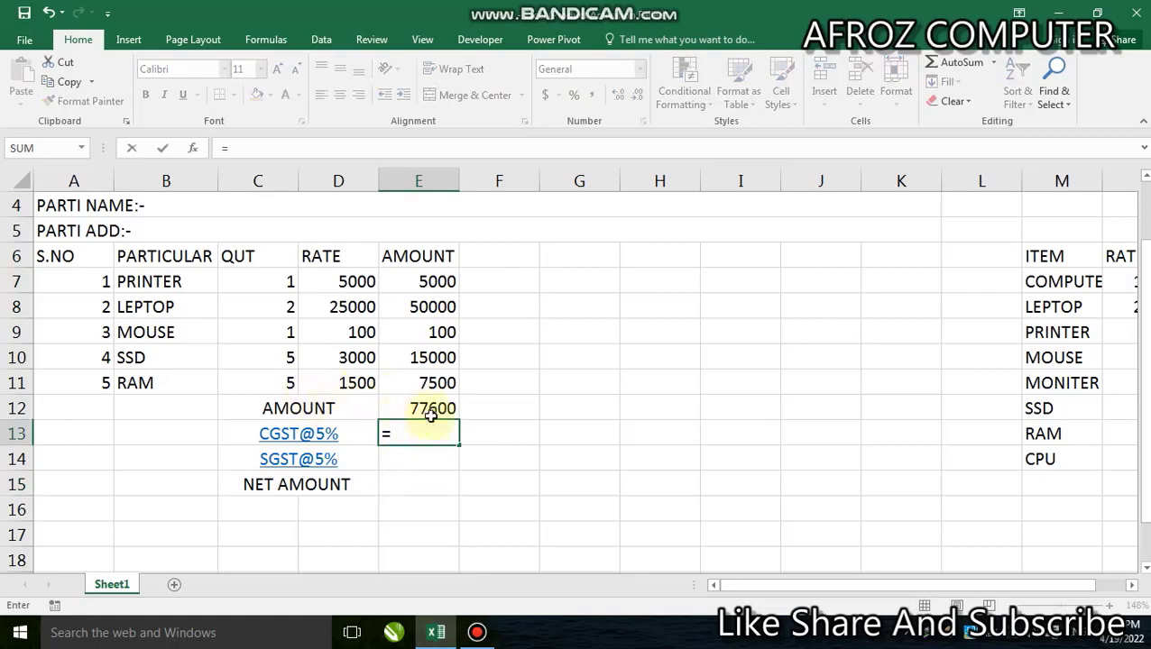
pyautogui.click(415, 409)
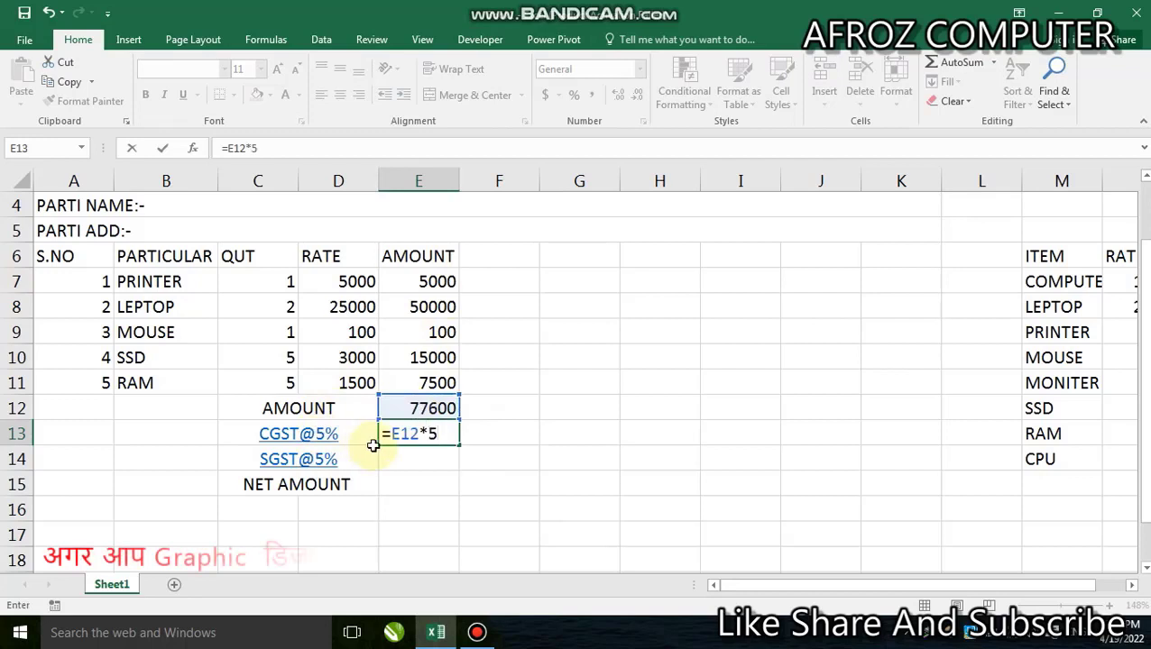
pyautogui.press('Return')
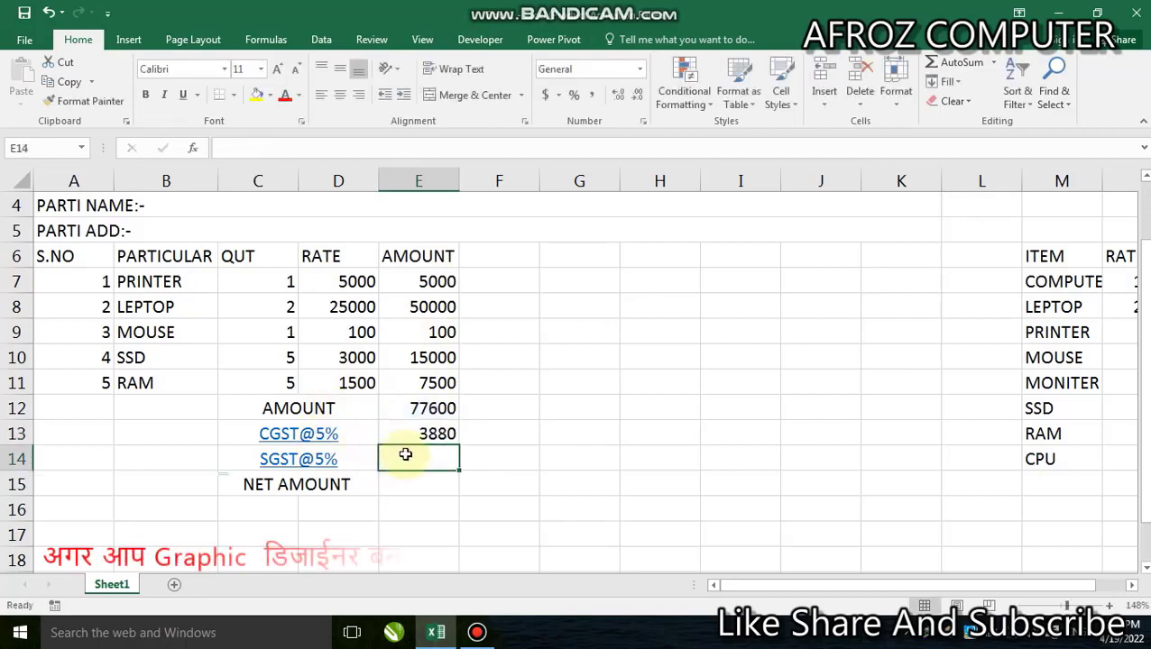
pyautogui.write('=')
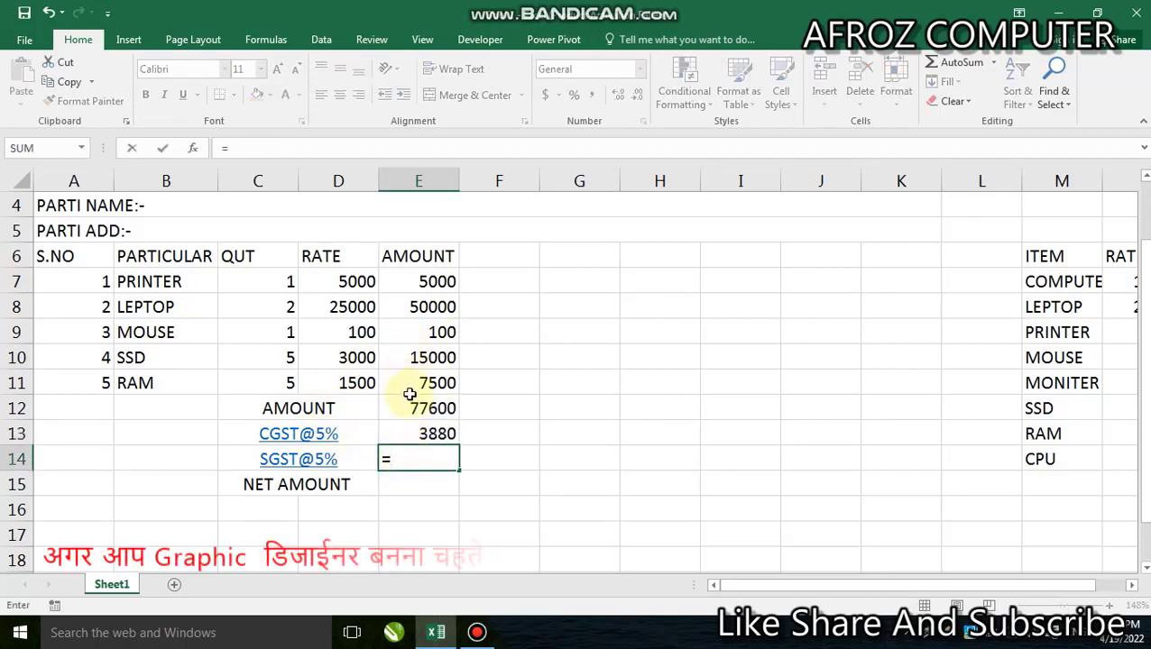
pyautogui.click(414, 407)
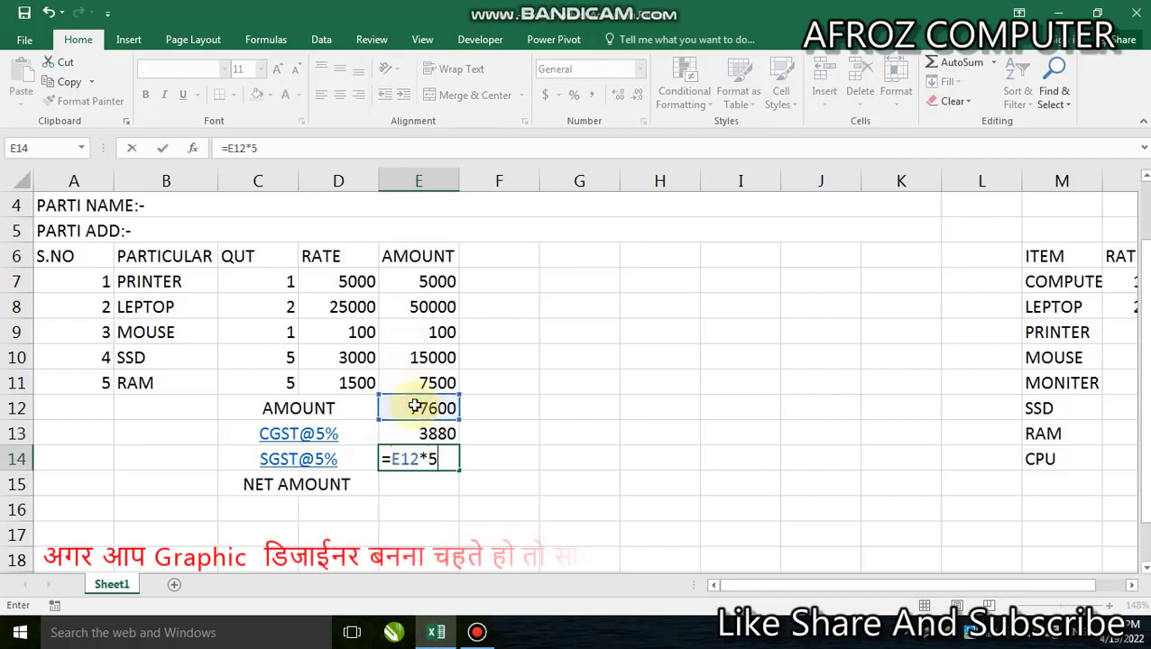
pyautogui.press('Return')
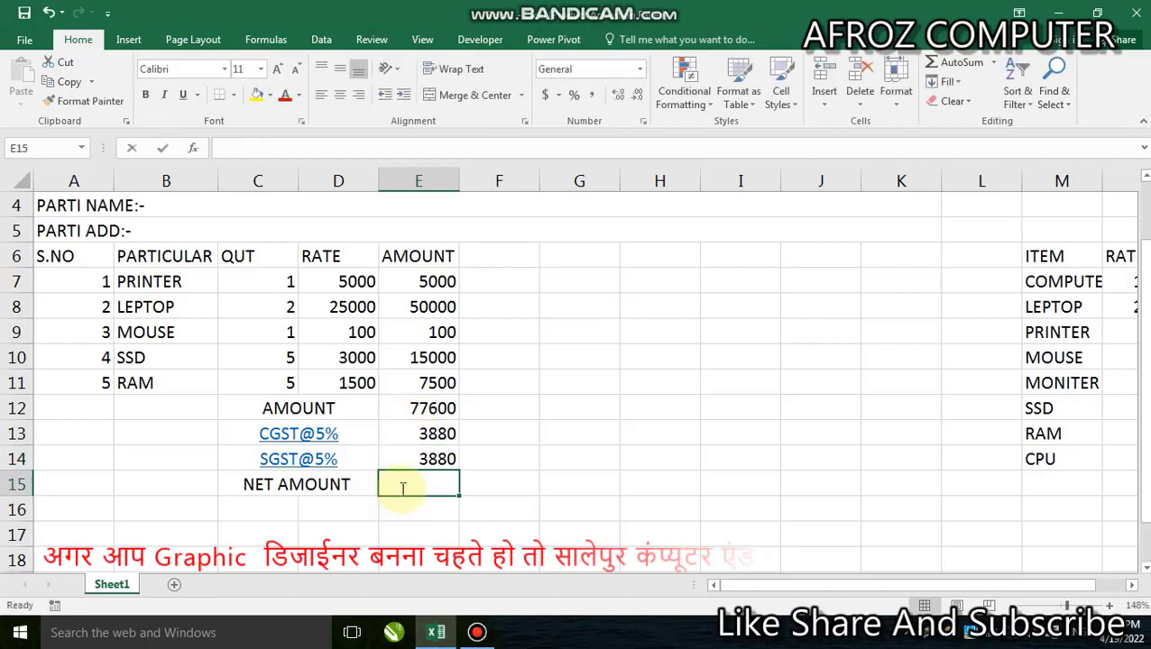
# Enter =E12+E13+E14 in E15 for a NET AMOUNT of 85360
pyautogui.write('=')
pyautogui.click(416, 409)
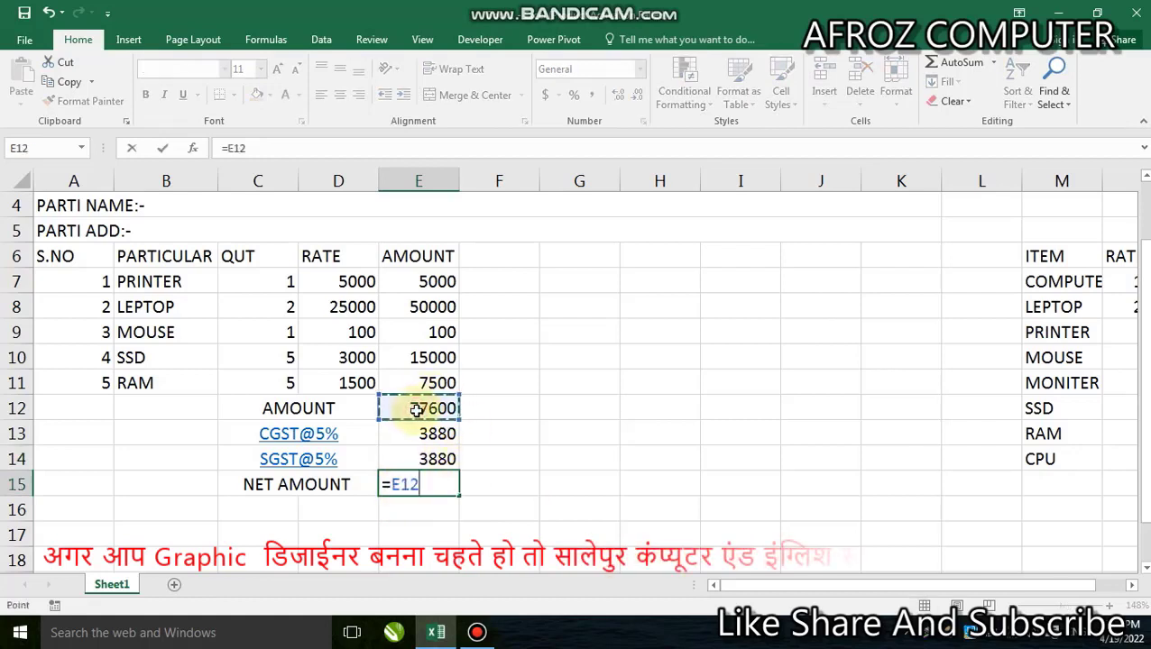
pyautogui.click(427, 438)
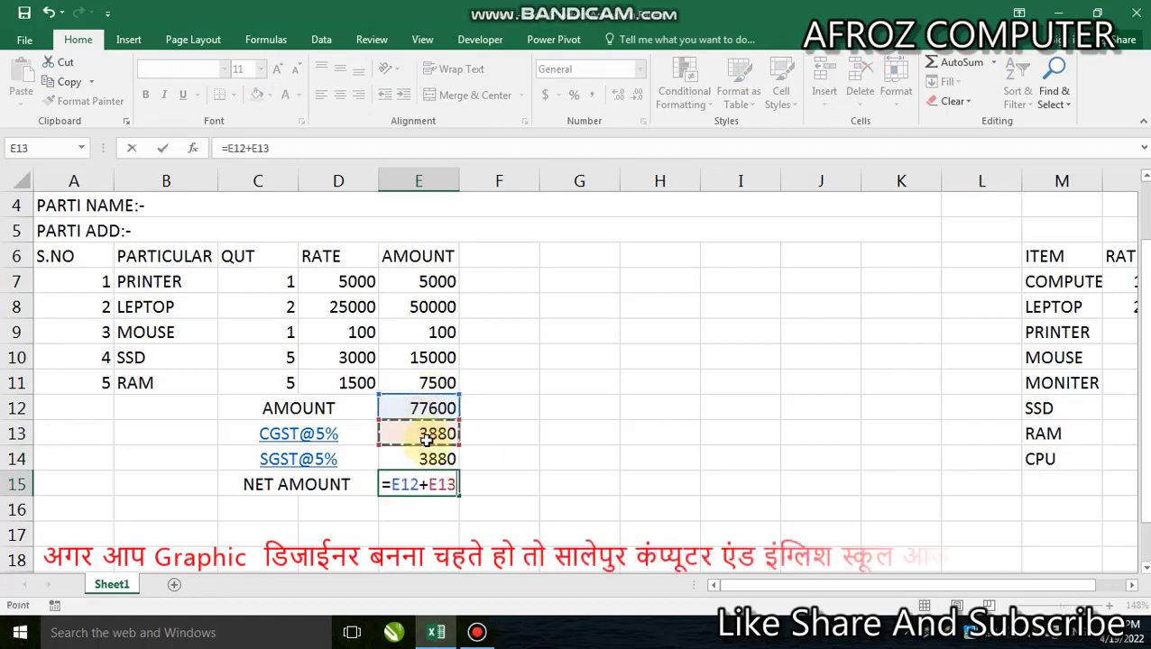
pyautogui.write('+')
pyautogui.click(438, 457)
pyautogui.press('Return')
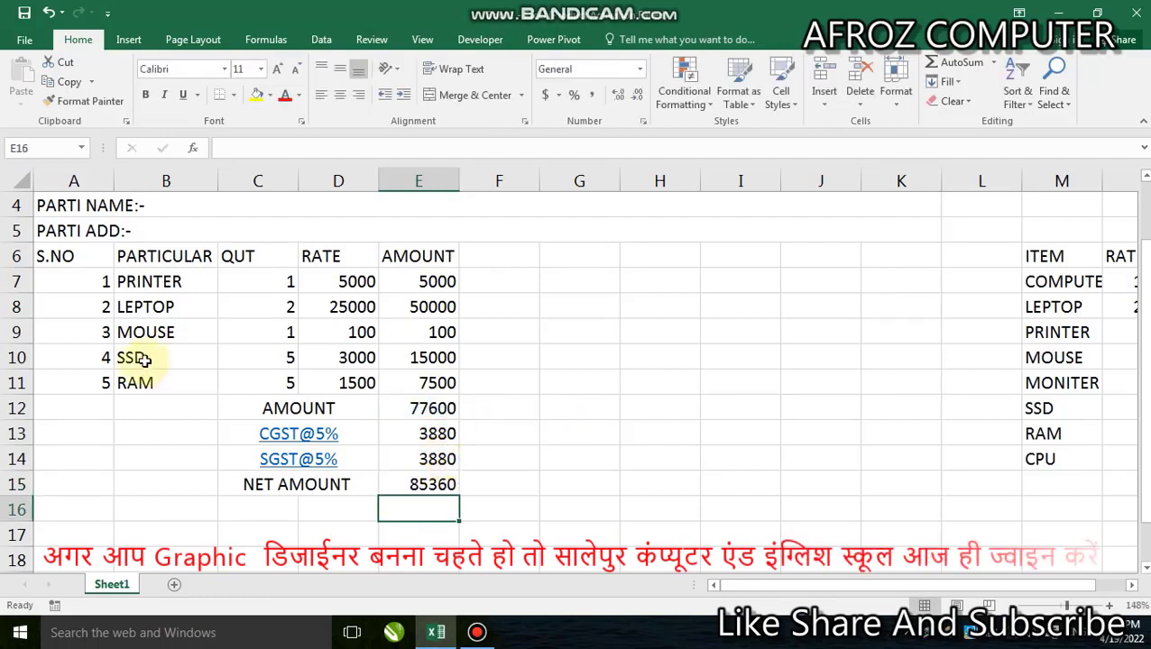
# Change the fifth item in B11 to MONITER with quantity 3
pyautogui.click(1042, 386)
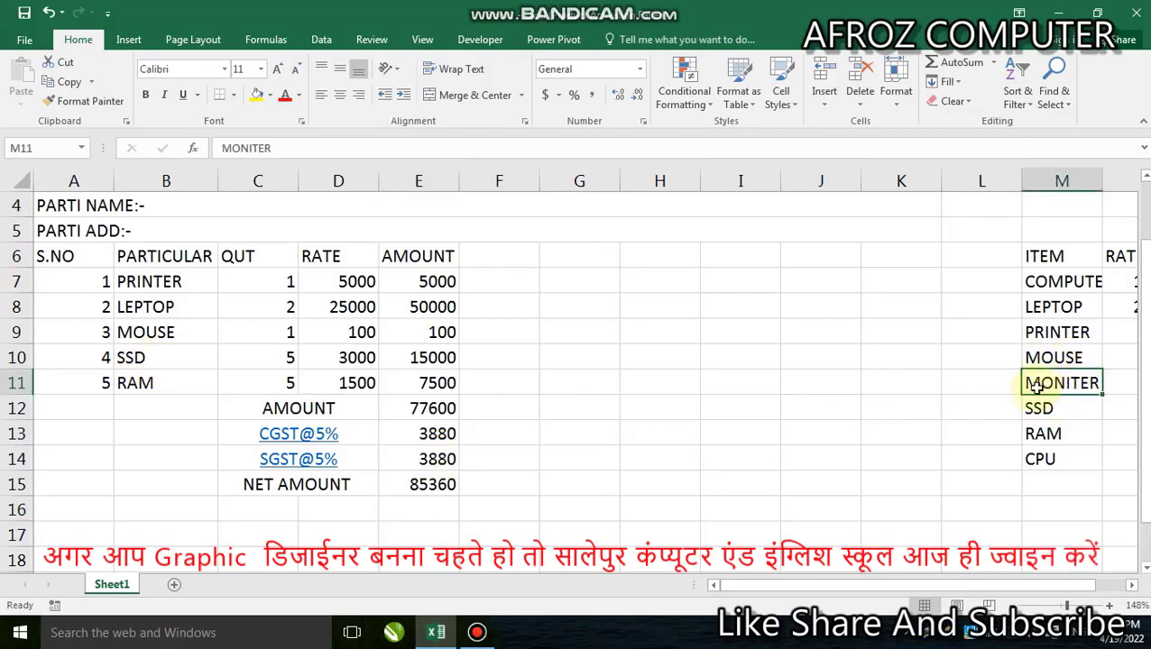
pyautogui.click(1129, 588)
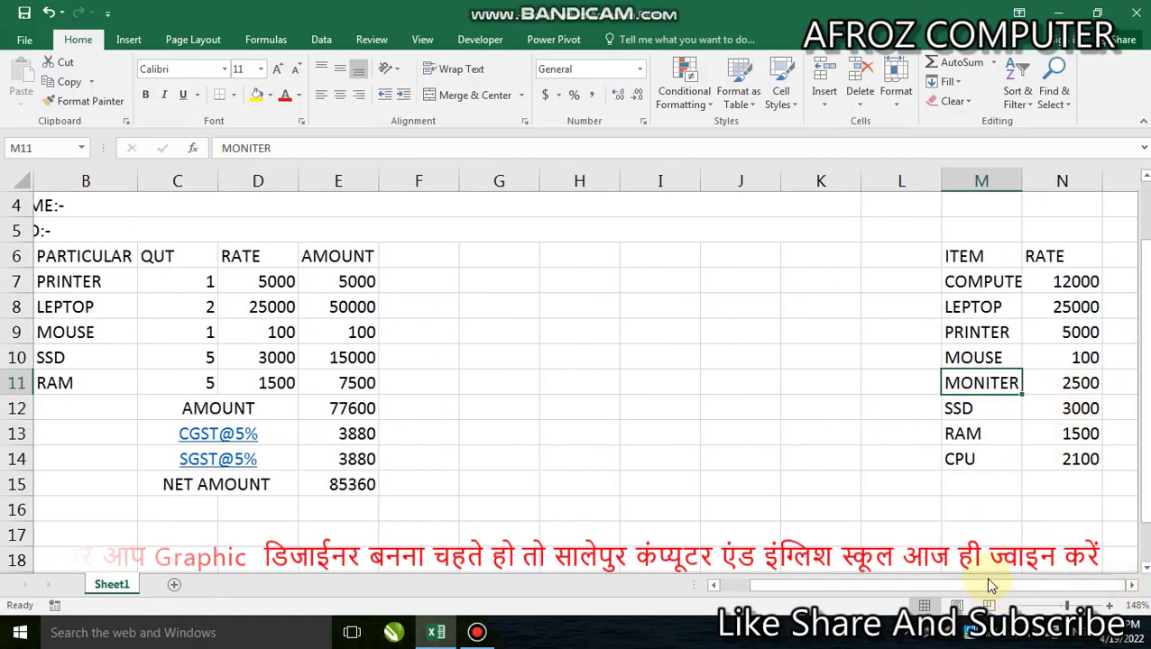
pyautogui.moveTo(989, 587); pyautogui.dragTo(919, 588)
pyautogui.click(164, 382)
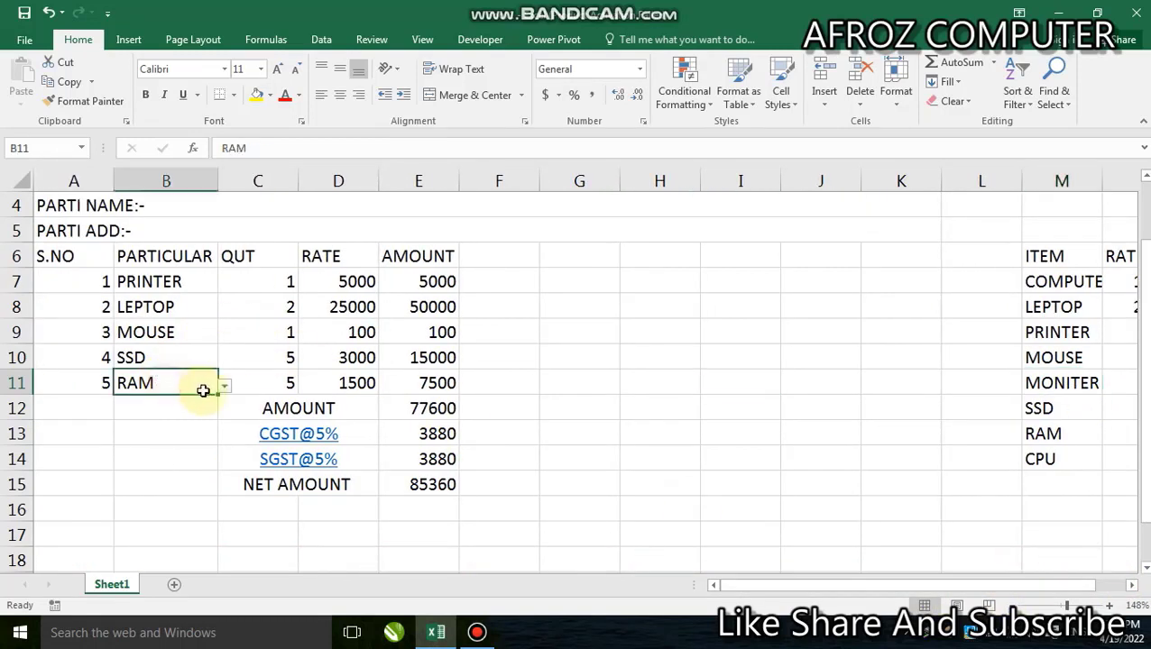
pyautogui.click(223, 386)
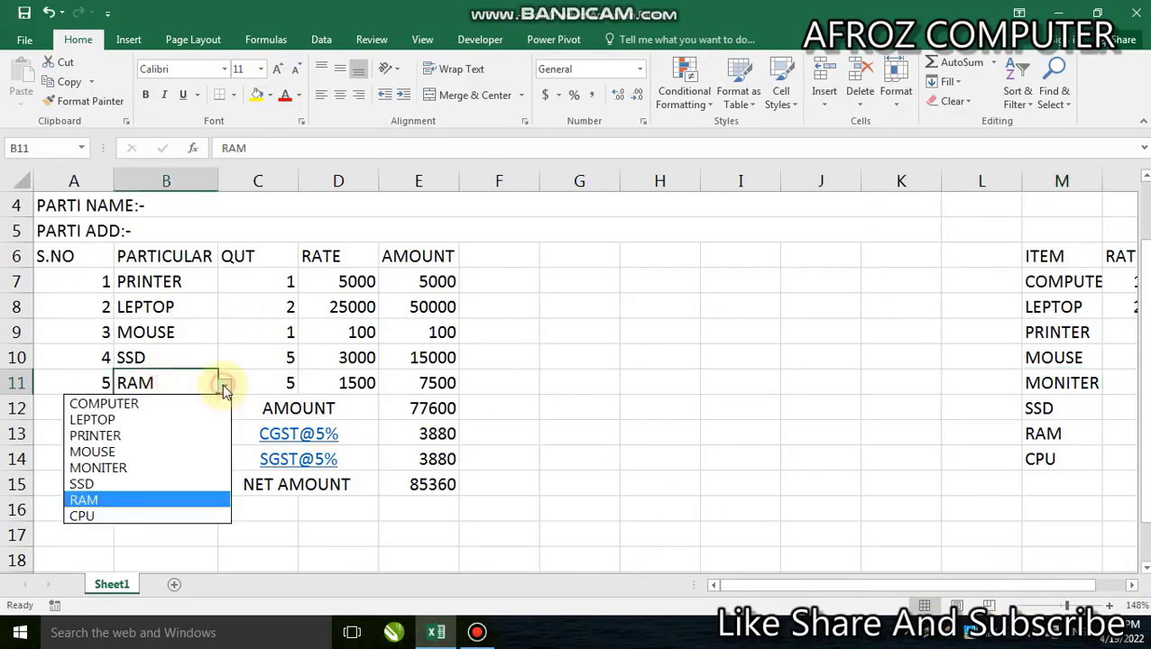
pyautogui.click(113, 468)
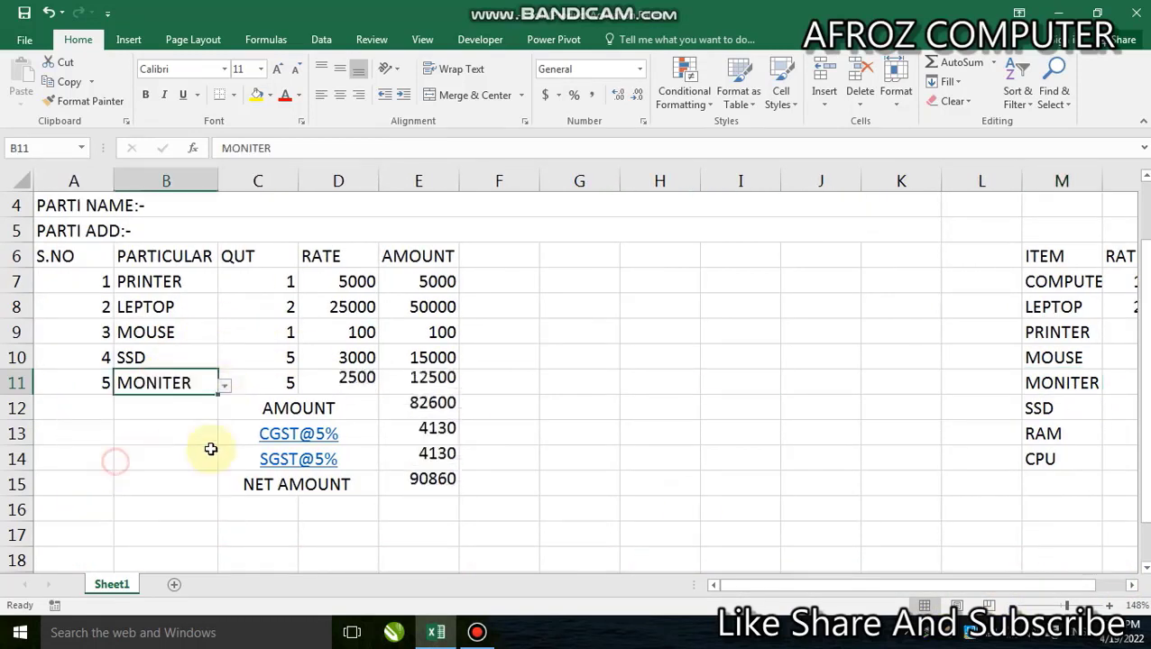
pyautogui.click(284, 381)
pyautogui.write('3')
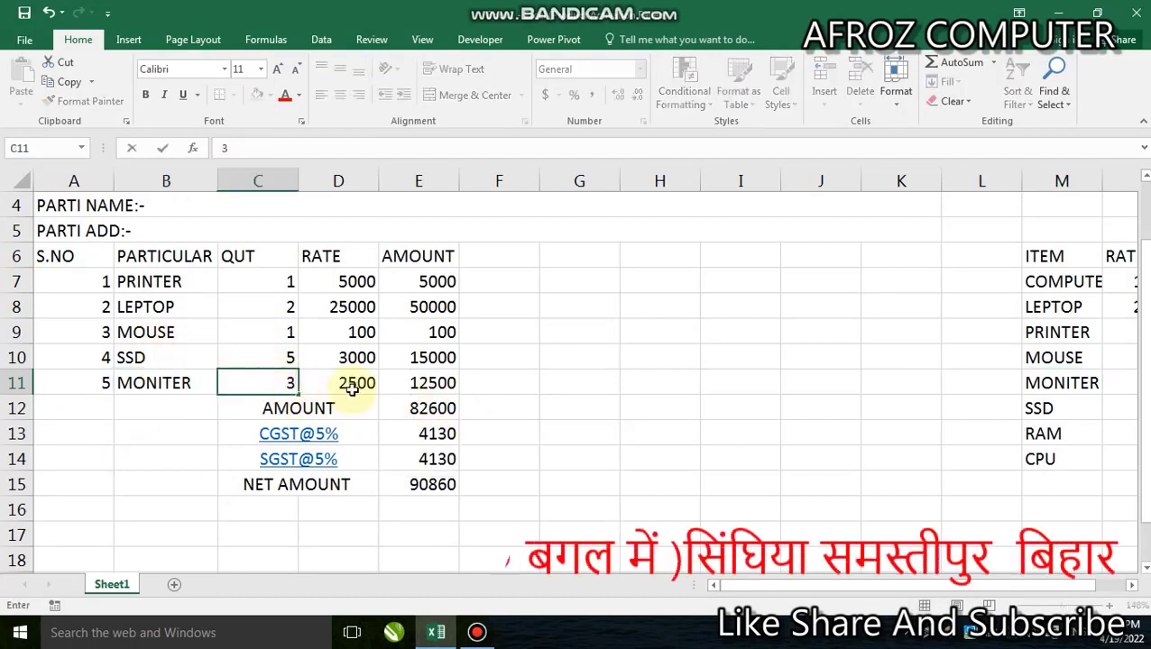
pyautogui.click(350, 381)
# Try UPS in B8, cancel the validation error, then enter CPU instead
pyautogui.click(146, 309)
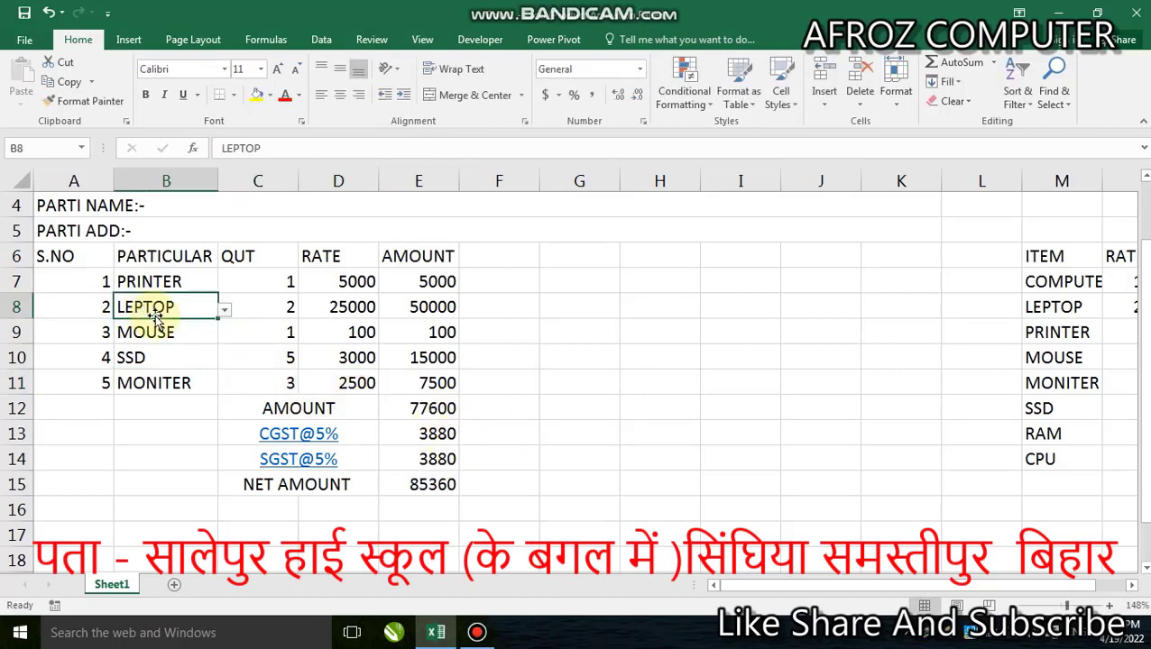
pyautogui.write('UPS')
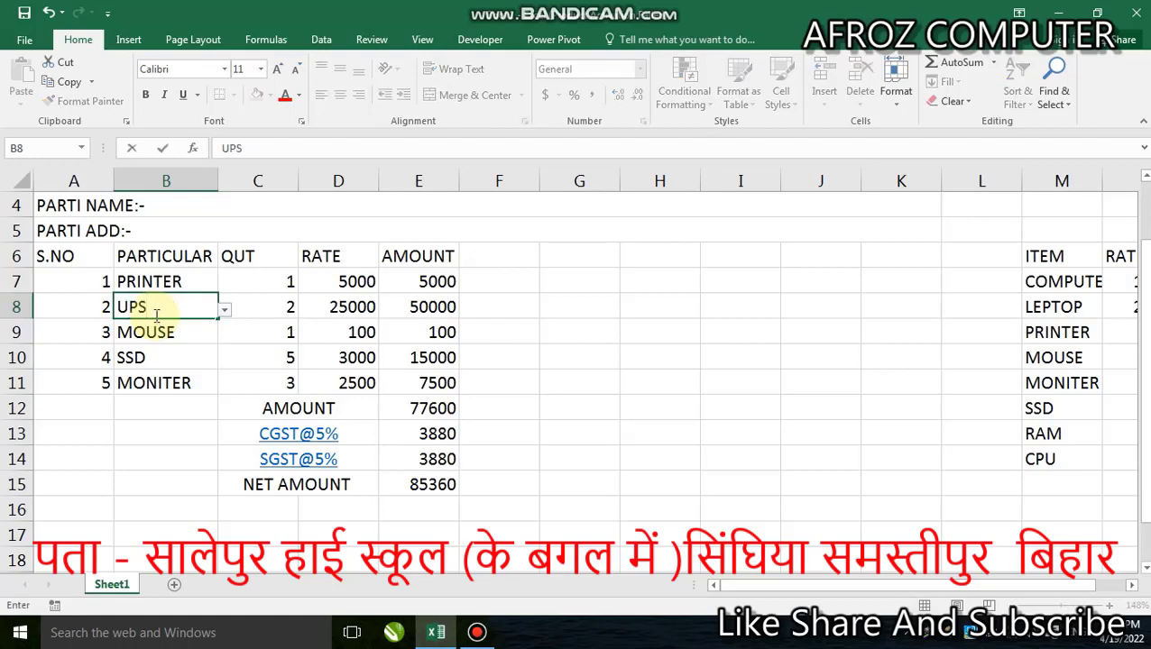
pyautogui.press('Return')
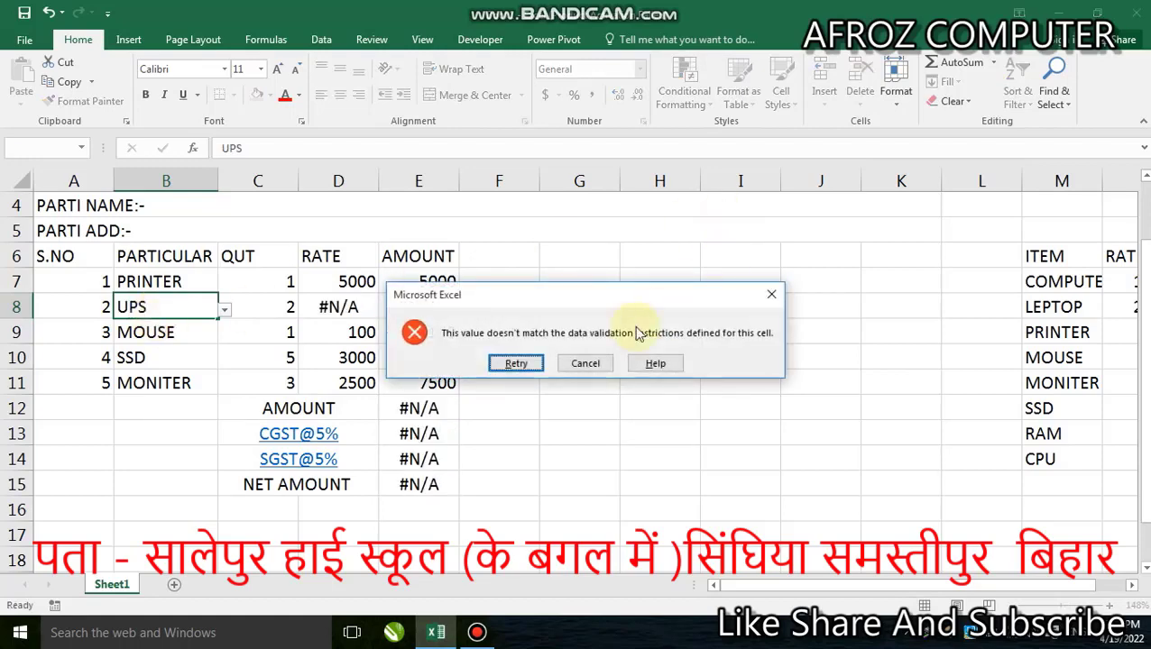
pyautogui.click(584, 362)
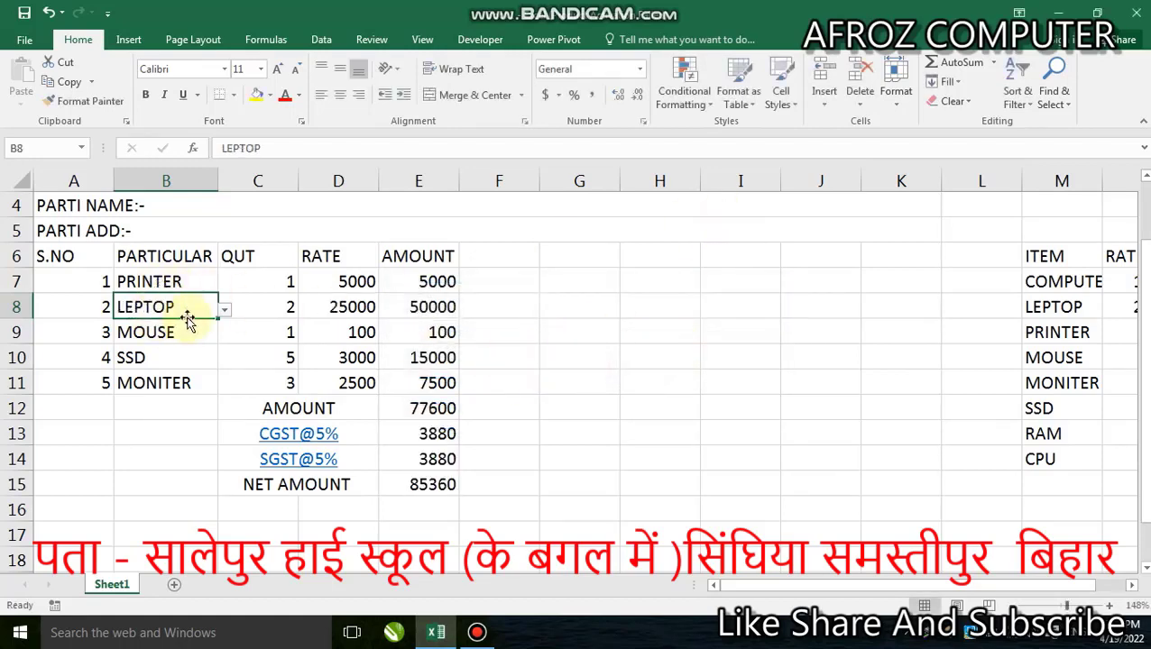
pyautogui.write('U')
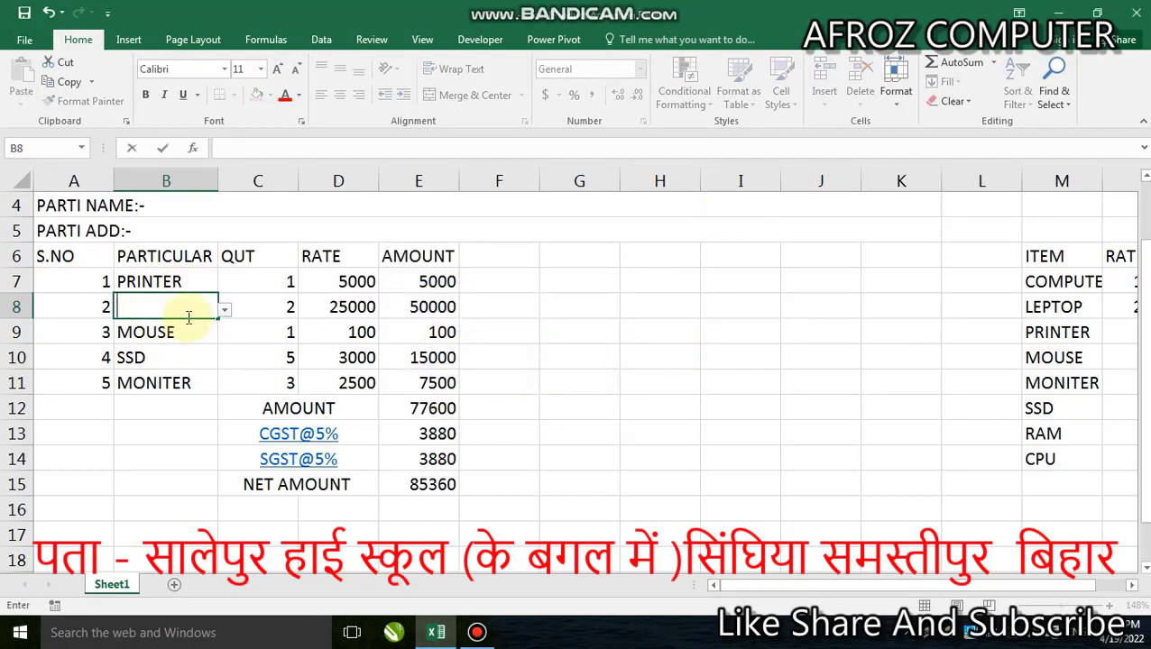
pyautogui.press('Return')
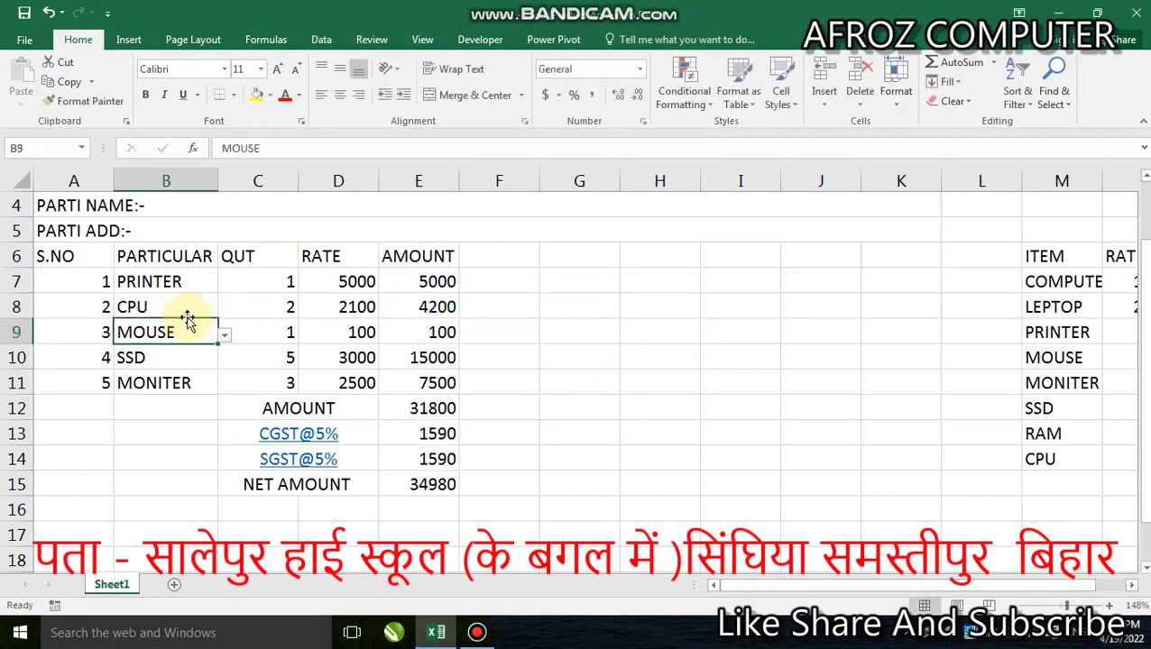
# Choose SSD in B9 and COMPUTER in B10 from the dropdowns
pyautogui.click(224, 335)
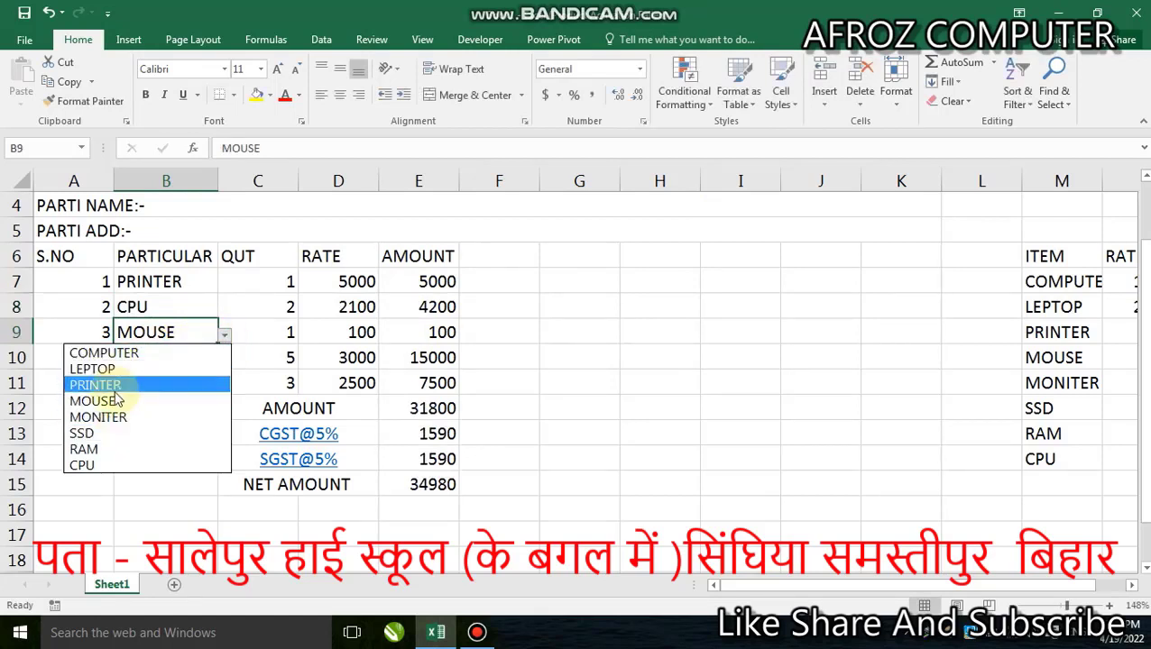
pyautogui.click(86, 433)
pyautogui.click(213, 359)
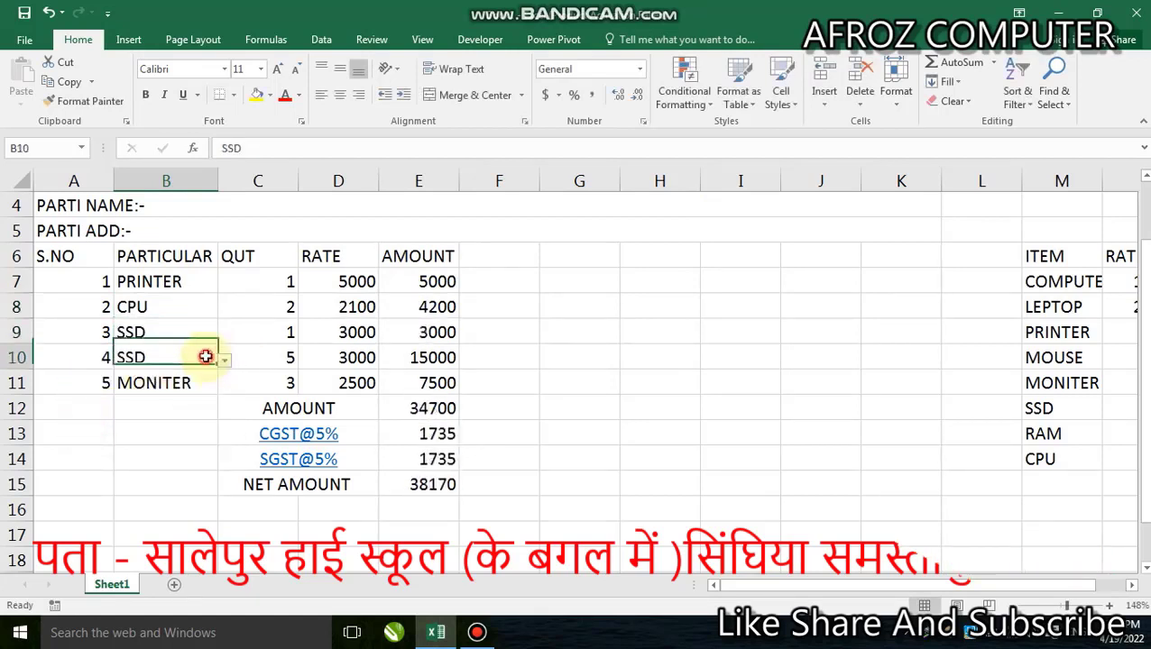
pyautogui.click(222, 362)
pyautogui.click(128, 378)
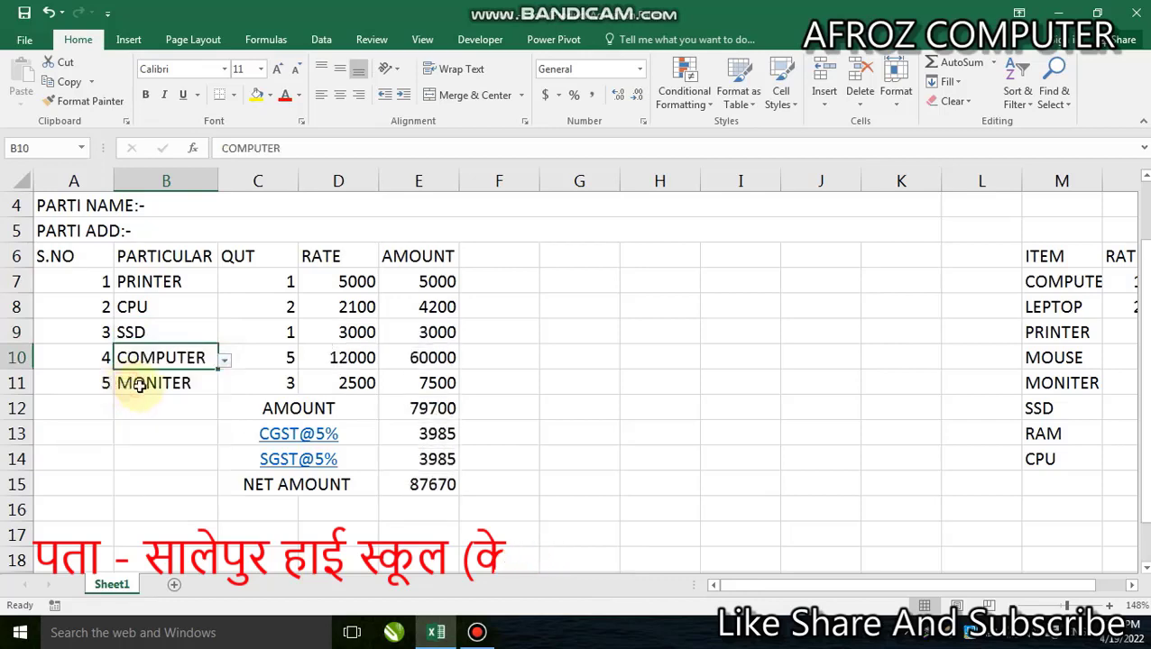
pyautogui.click(641, 438)
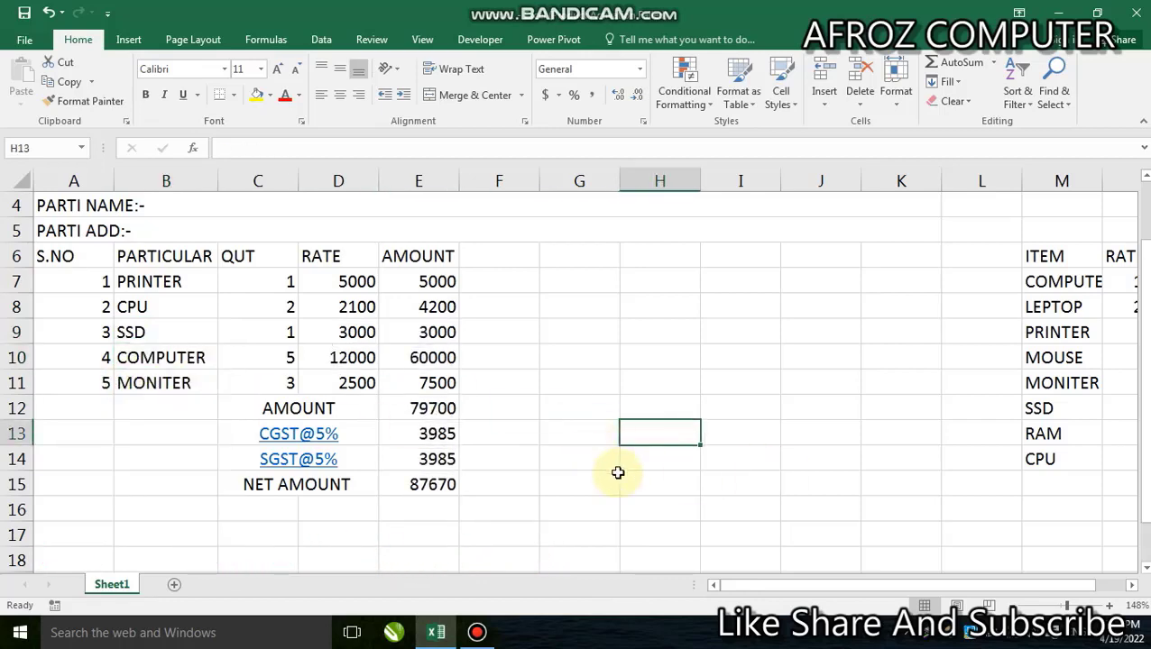
# Scroll to row 1 and zoom to 140% to show the full bill and rate list
pyautogui.scroll(1, 657, 450)
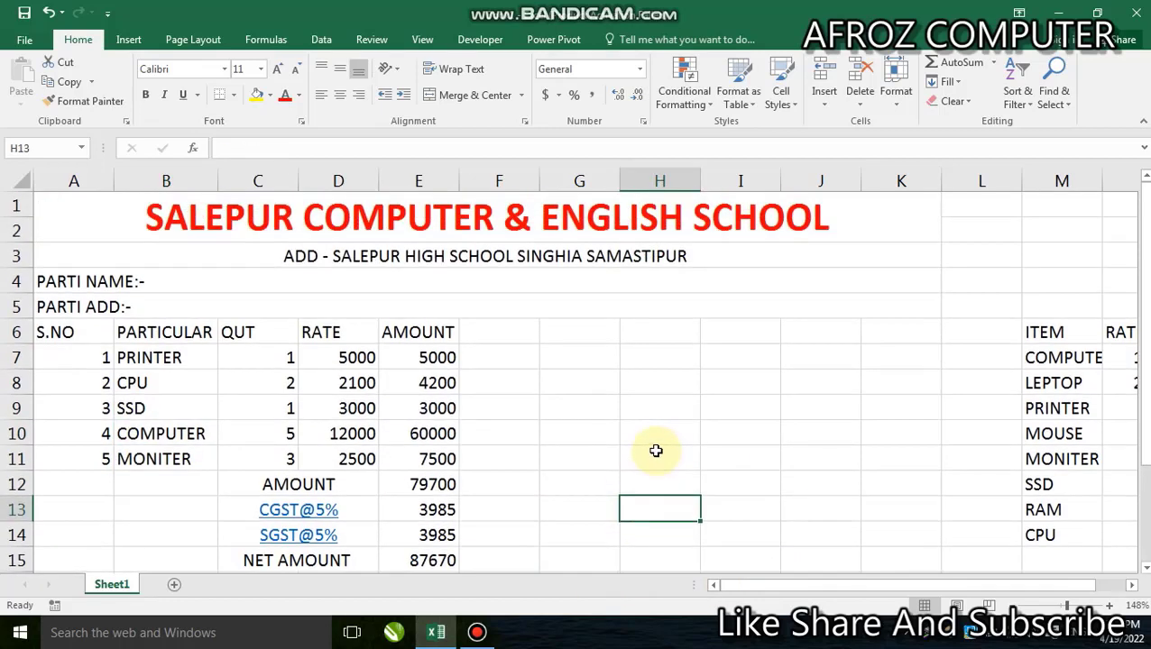
pyautogui.click(1025, 606)
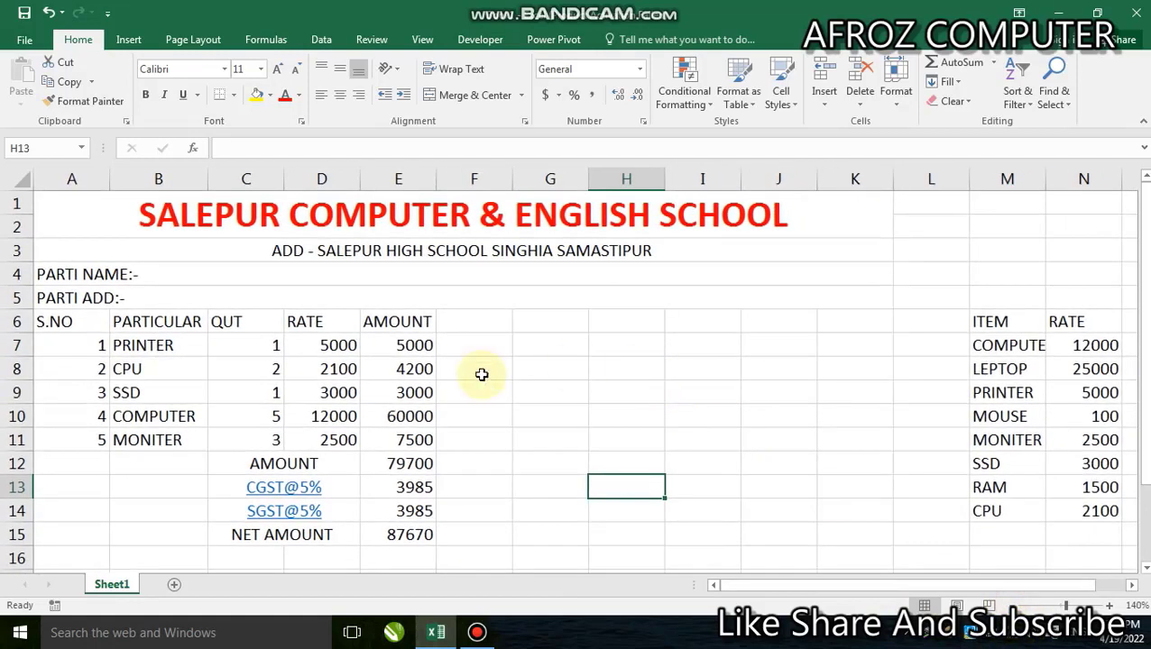